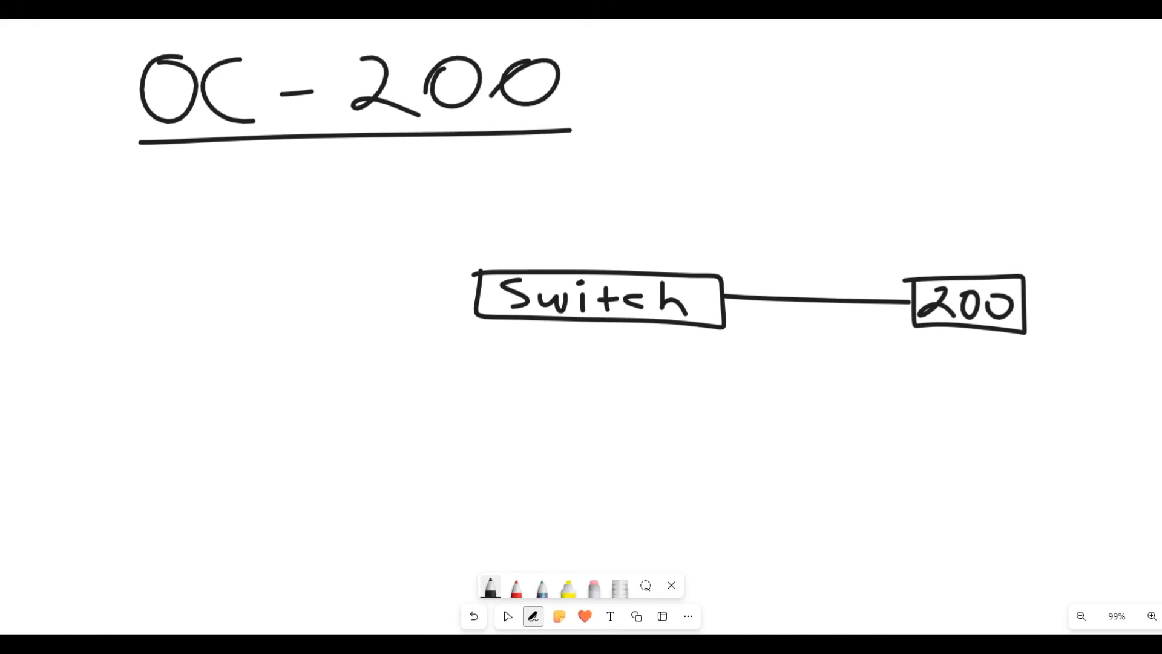
# - In black, draw links from the Switch down to a computer icon and up to the router
pyautogui.moveTo(498, 325)
pyautogui.mouseDown()
pyautogui.moveTo(447, 425)
pyautogui.moveTo(463, 463)
pyautogui.moveTo(409, 428)
pyautogui.mouseUp()
pyautogui.moveTo(403, 478)
pyautogui.mouseDown()
pyautogui.moveTo(452, 513)
pyautogui.moveTo(470, 486)
pyautogui.moveTo(403, 482)
pyautogui.mouseUp()
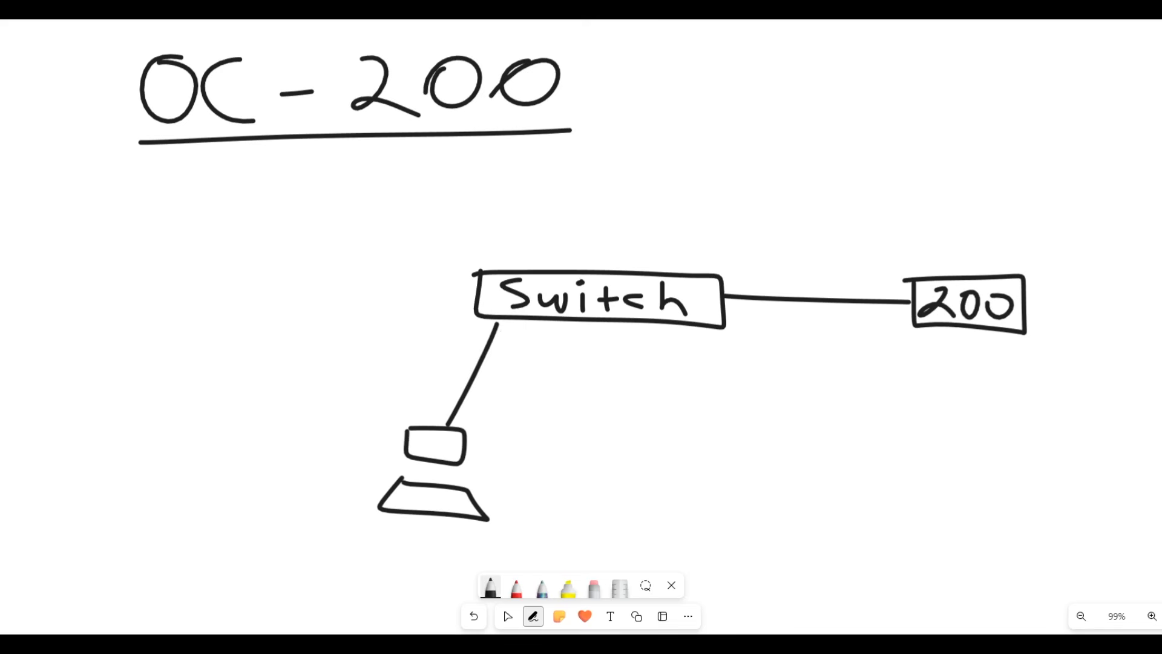
pyautogui.moveTo(418, 436)
pyautogui.mouseDown()
pyautogui.moveTo(419, 452)
pyautogui.moveTo(420, 437)
pyautogui.mouseUp()
pyautogui.moveTo(637, 261)
pyautogui.mouseDown()
pyautogui.moveTo(688, 129)
pyautogui.moveTo(828, 140)
pyautogui.moveTo(696, 98)
pyautogui.mouseUp()
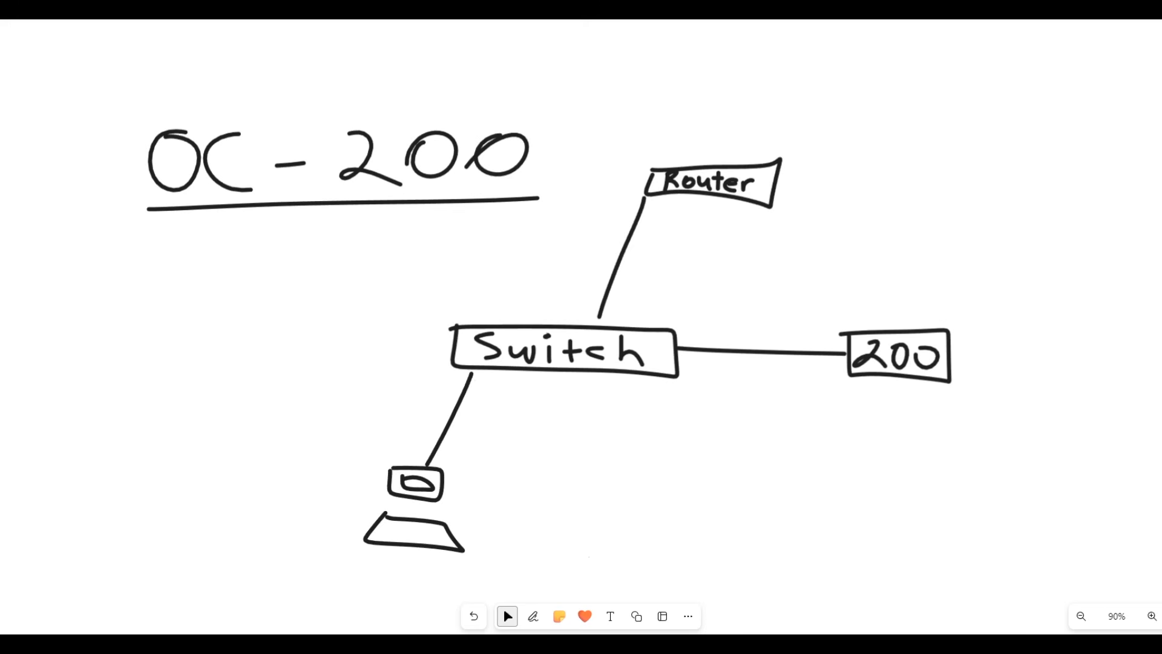
# - In red, draw three links from the Switch ending in access point circles
pyautogui.click(533, 616)
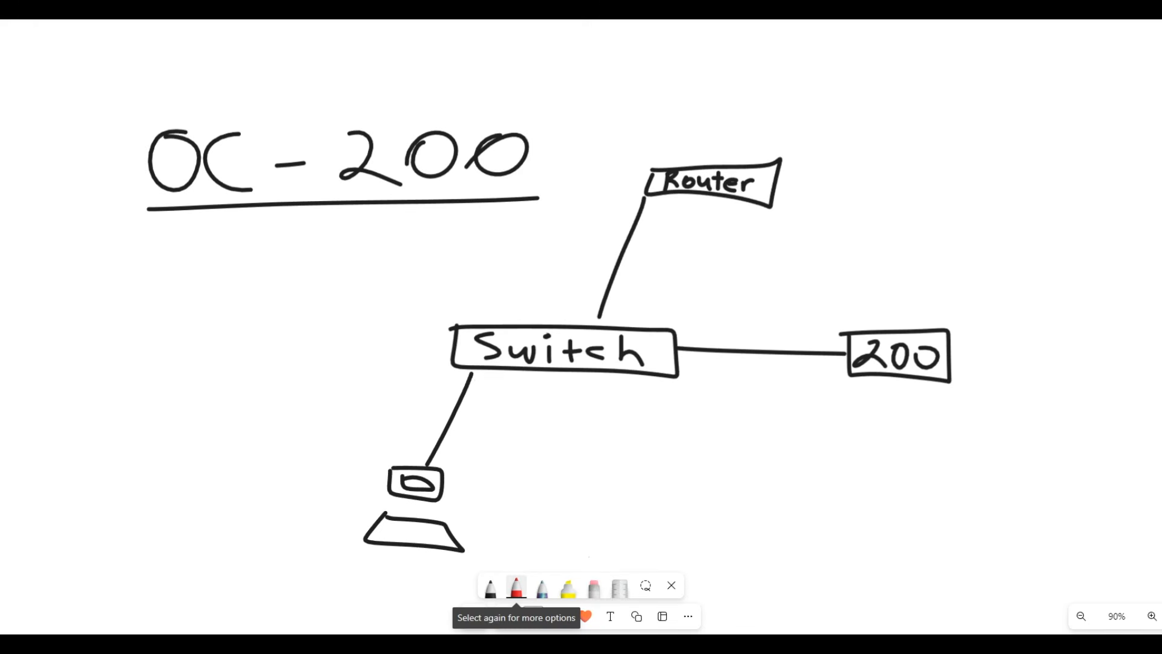
pyautogui.moveTo(594, 382); pyautogui.dragTo(622, 511)
pyautogui.moveTo(646, 381); pyautogui.dragTo(725, 496)
pyautogui.moveTo(706, 385)
pyautogui.mouseDown()
pyautogui.moveTo(837, 474)
pyautogui.moveTo(887, 482)
pyautogui.mouseUp()
pyautogui.moveTo(743, 501)
pyautogui.mouseDown()
pyautogui.moveTo(723, 556)
pyautogui.moveTo(726, 500)
pyautogui.mouseUp()
pyautogui.moveTo(638, 512)
pyautogui.mouseDown()
pyautogui.moveTo(618, 563)
pyautogui.moveTo(588, 520)
pyautogui.mouseUp()
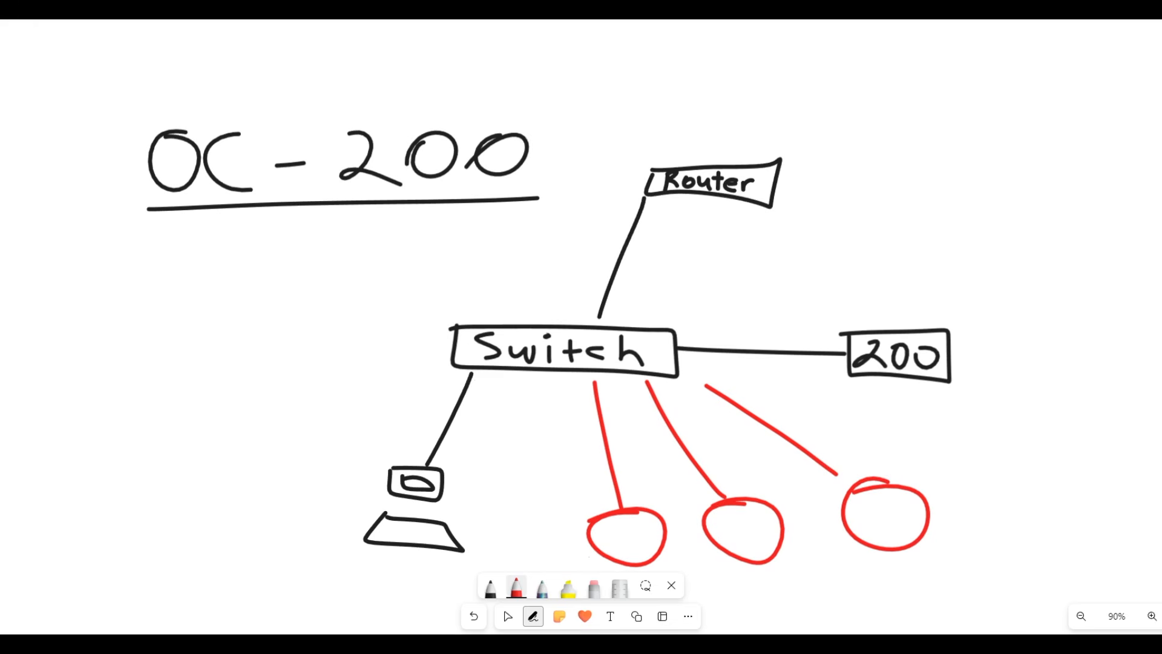
# - Circle 200 in blue, then draw a black wireless client circle with signal arcs
pyautogui.click(516, 587)
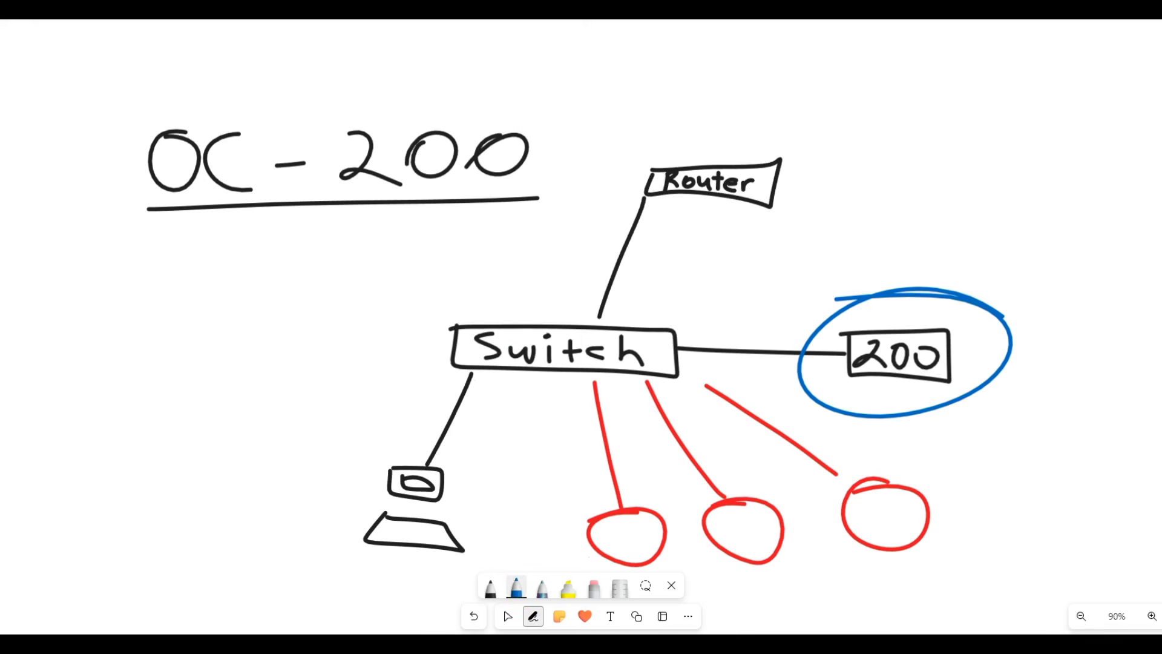
pyautogui.click(490, 588)
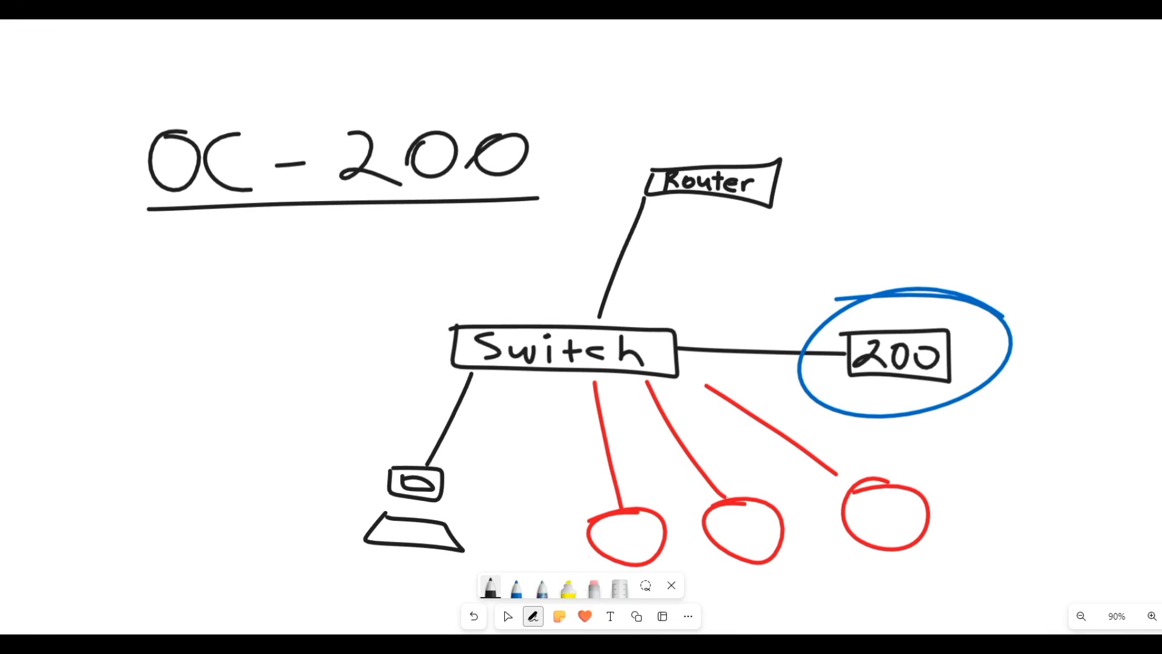
pyautogui.moveTo(453, 340)
pyautogui.mouseDown()
pyautogui.moveTo(247, 345)
pyautogui.moveTo(195, 309)
pyautogui.moveTo(233, 321)
pyautogui.mouseUp()
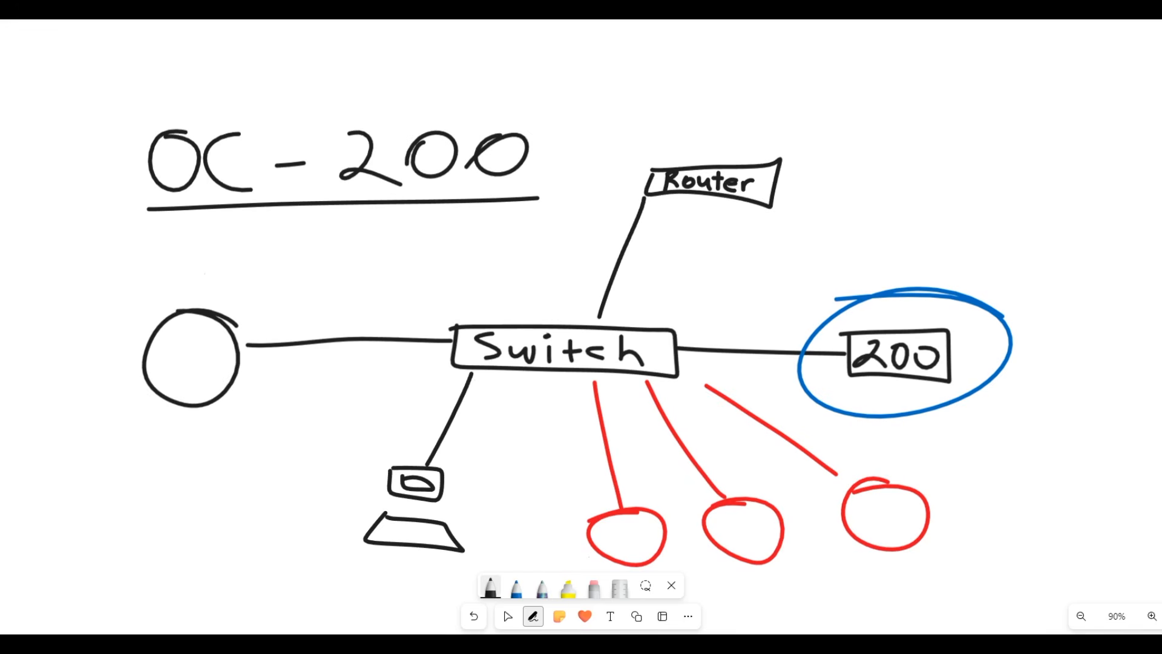
pyautogui.moveTo(130, 398); pyautogui.dragTo(174, 419)
pyautogui.moveTo(93, 389)
pyautogui.mouseDown()
pyautogui.moveTo(215, 445)
pyautogui.moveTo(244, 496)
pyautogui.mouseUp()
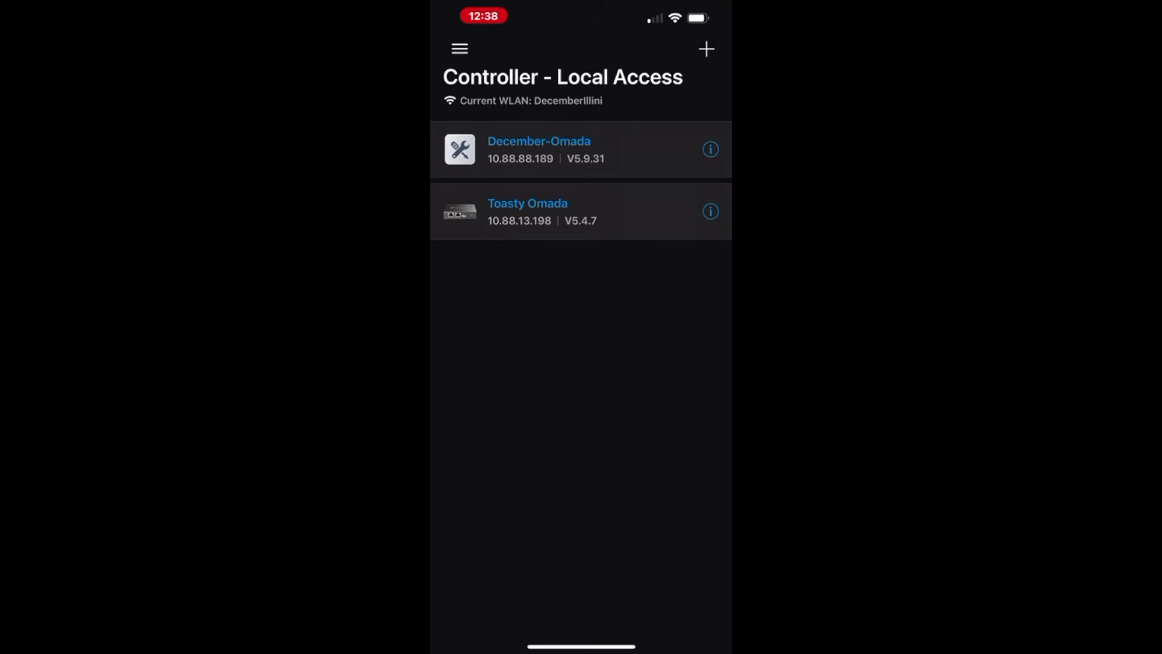
# - Delete the Toasty Omada controller and start adding the discovered Omada Controller_3B58B1
pyautogui.moveTo(605, 212); pyautogui.dragTo(502, 211)
pyautogui.click(706, 211)
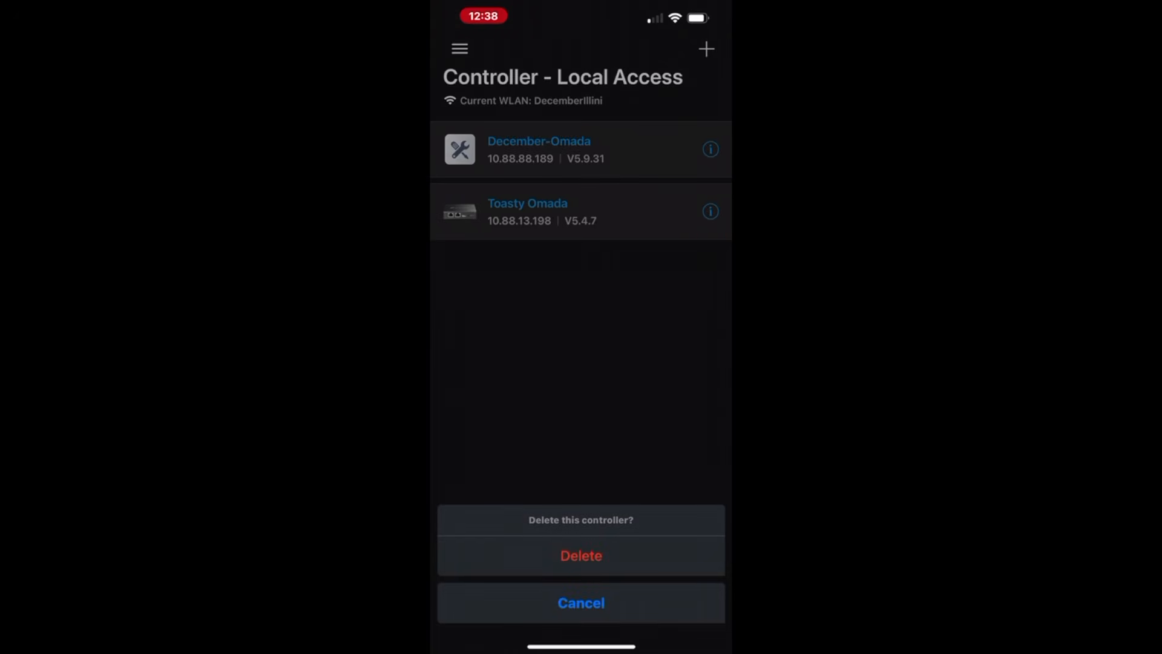
pyautogui.click(581, 554)
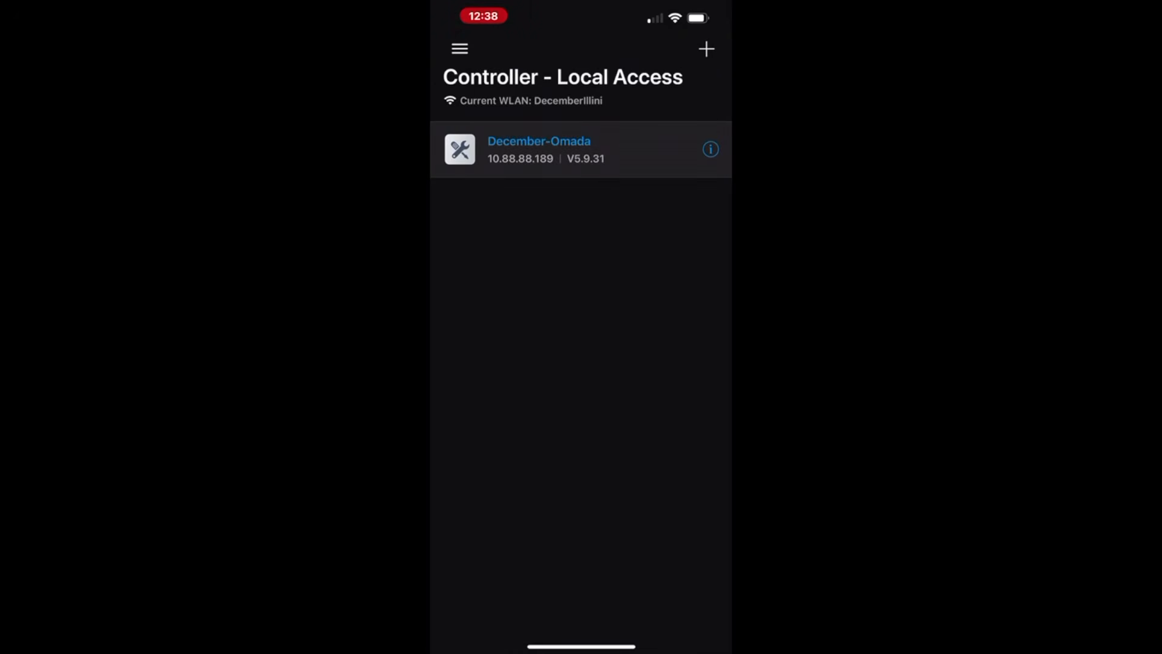
pyautogui.click(706, 49)
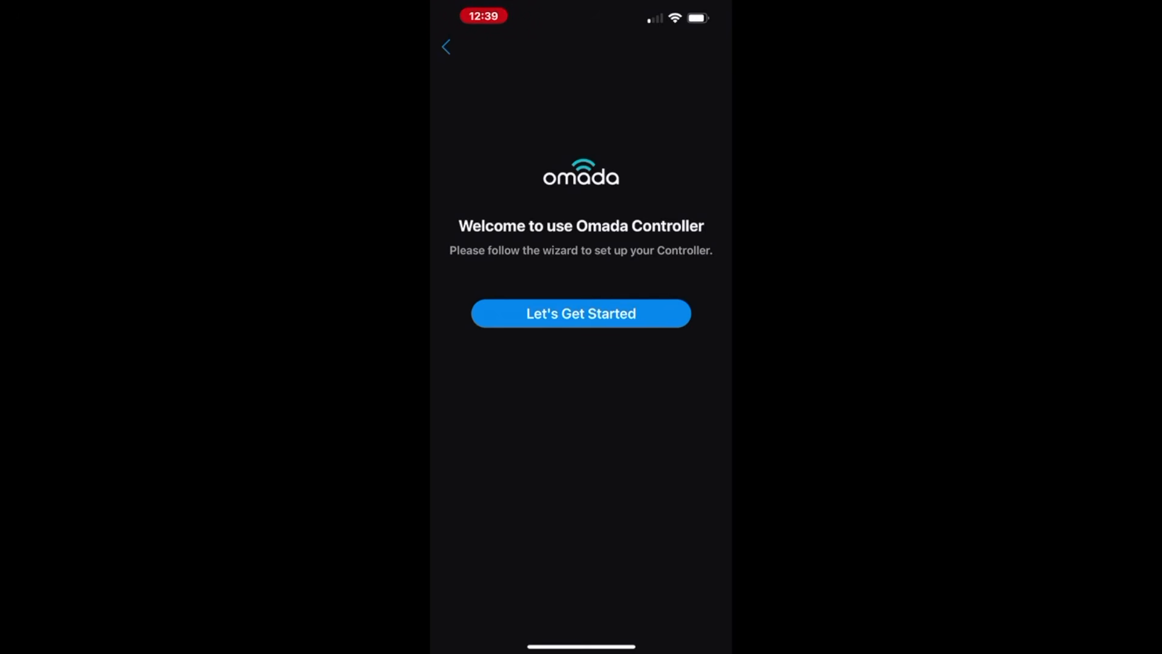
# - Start the setup wizard and rename the controller to Home-Omada
pyautogui.click(581, 314)
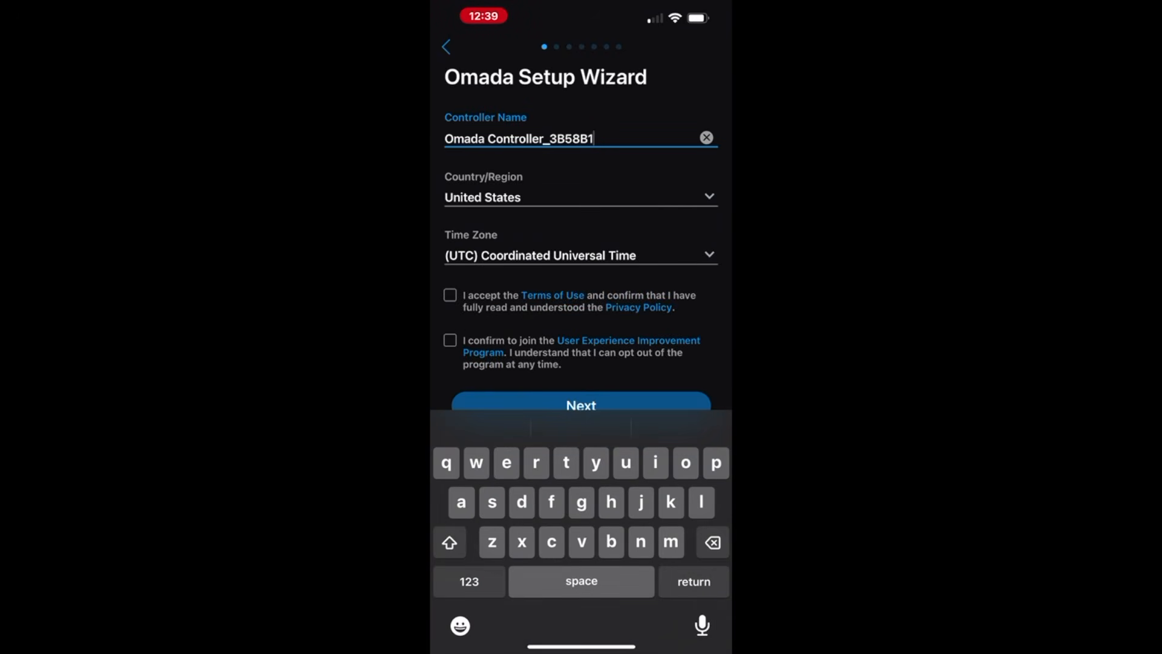
pyautogui.click(706, 138)
pyautogui.write('Home')
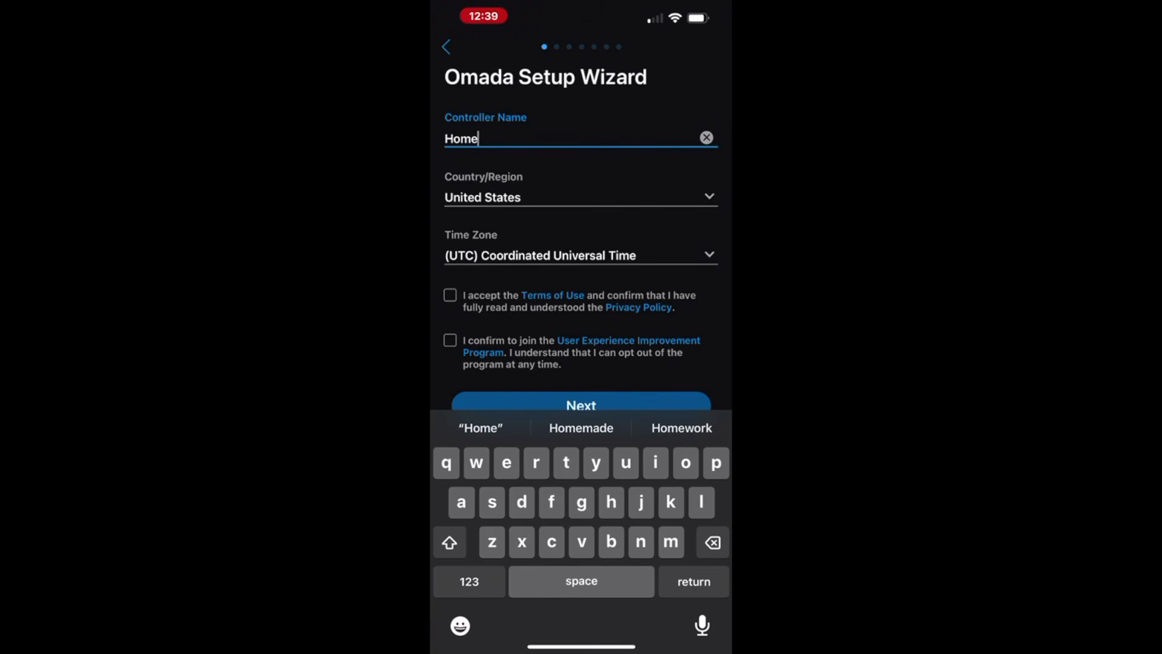
pyautogui.write('-')
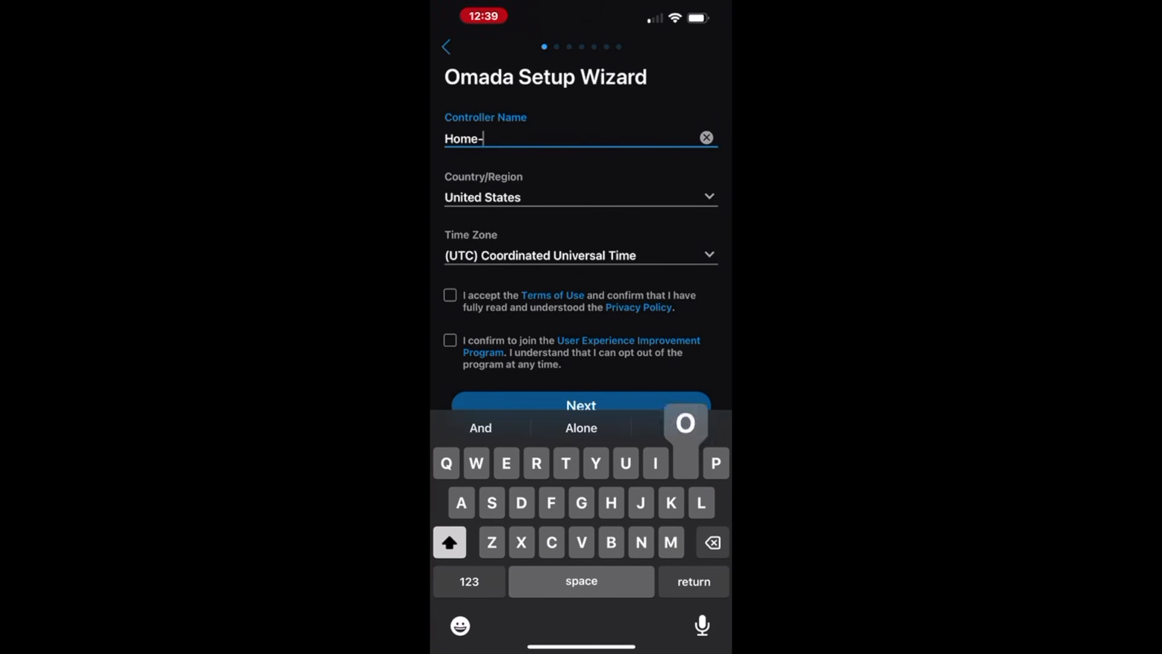
pyautogui.write('Omada')
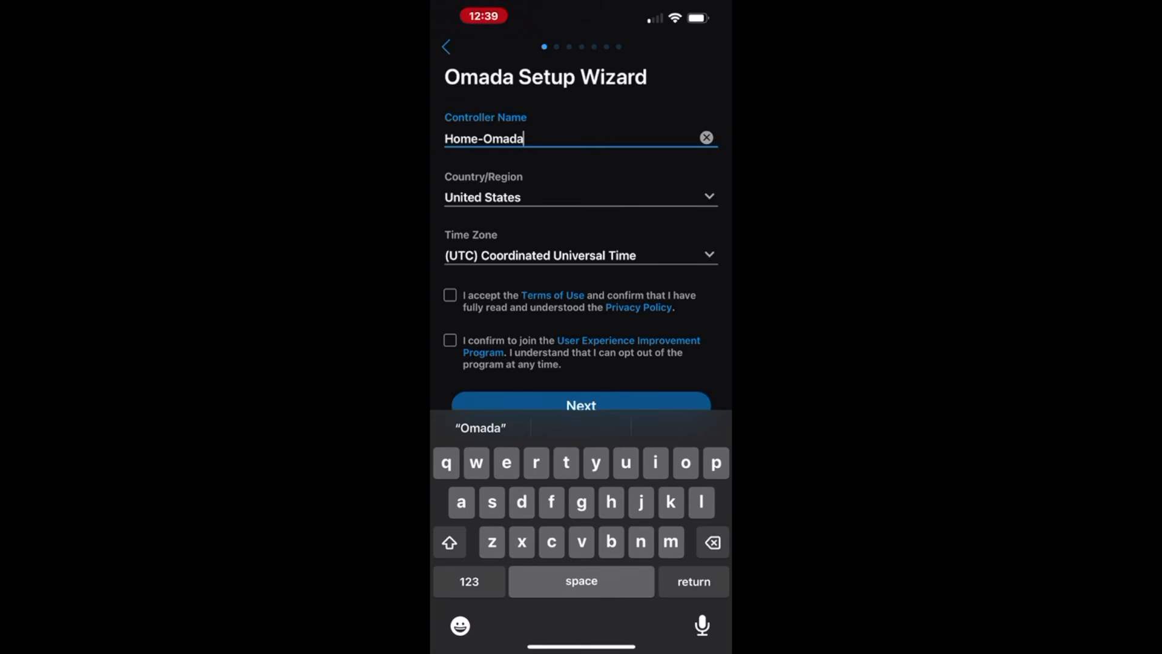
# - Set the controller time zone to Central Time (US & Canada)
pyautogui.scroll(-1, 581, 242)
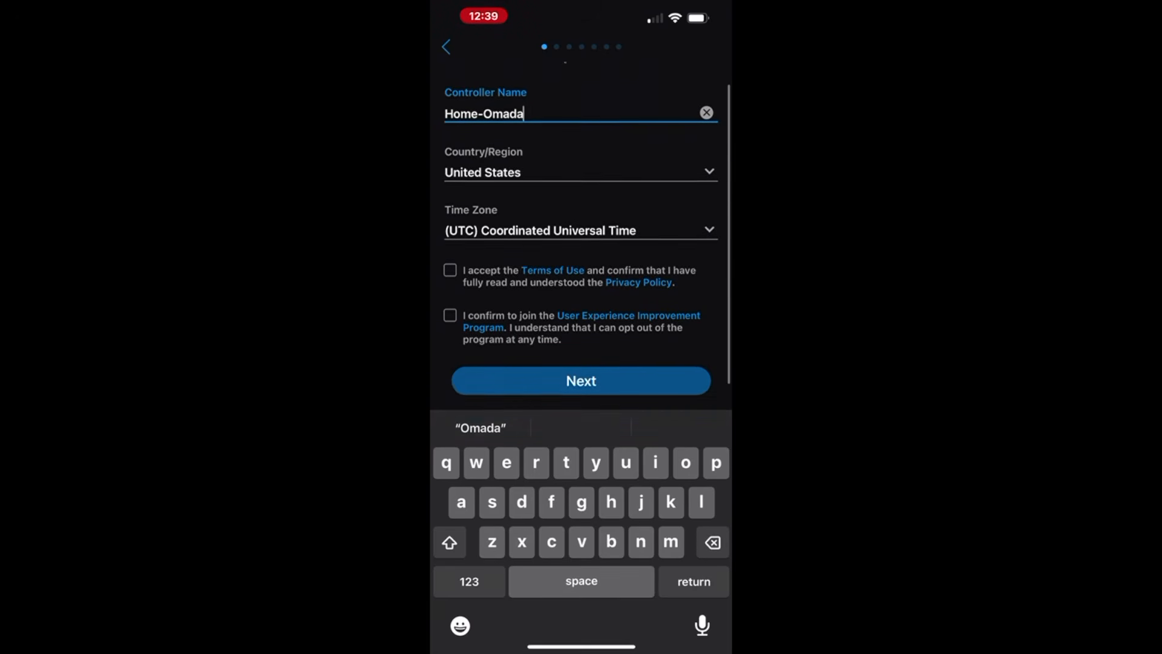
pyautogui.click(581, 244)
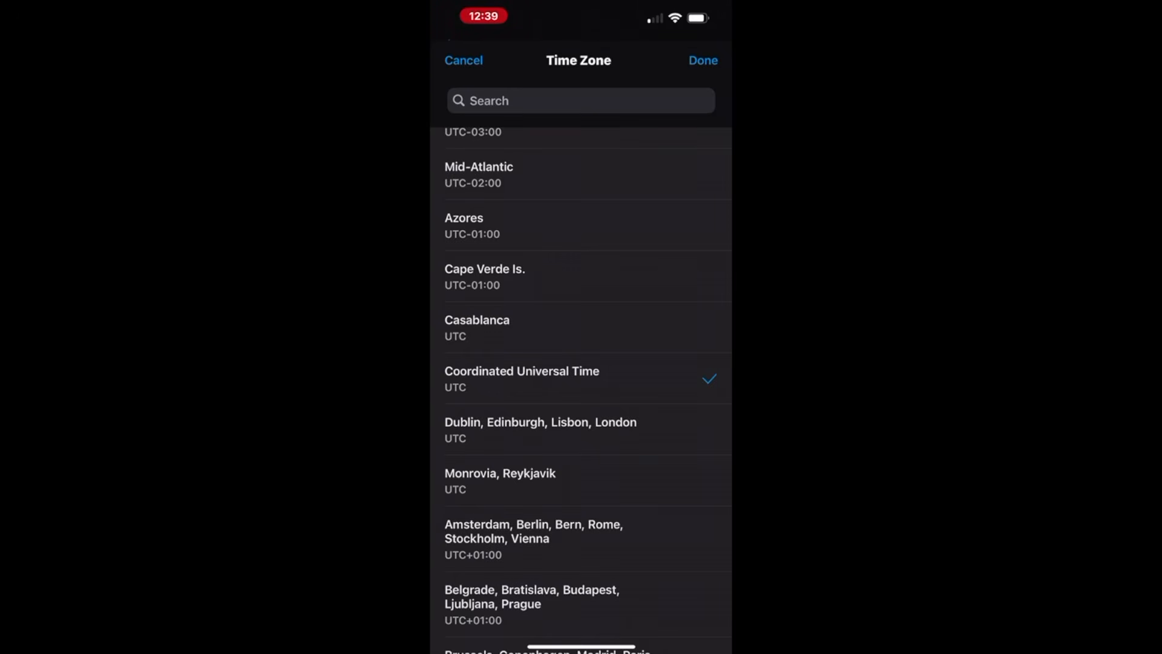
pyautogui.click(581, 101)
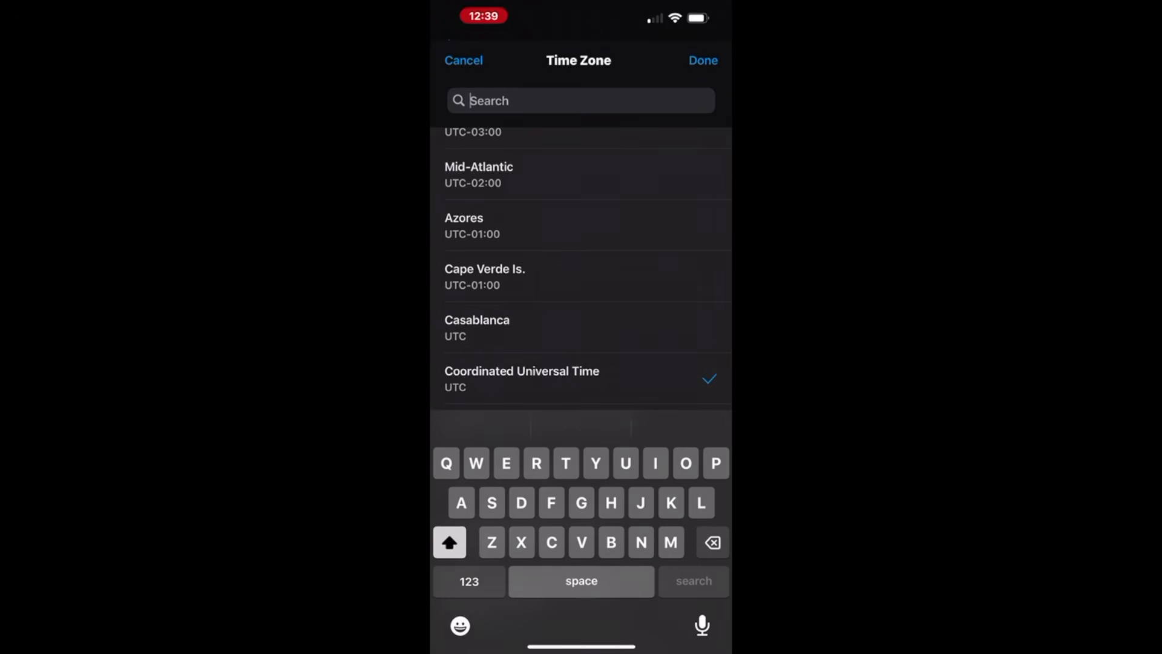
pyautogui.write('Chi')
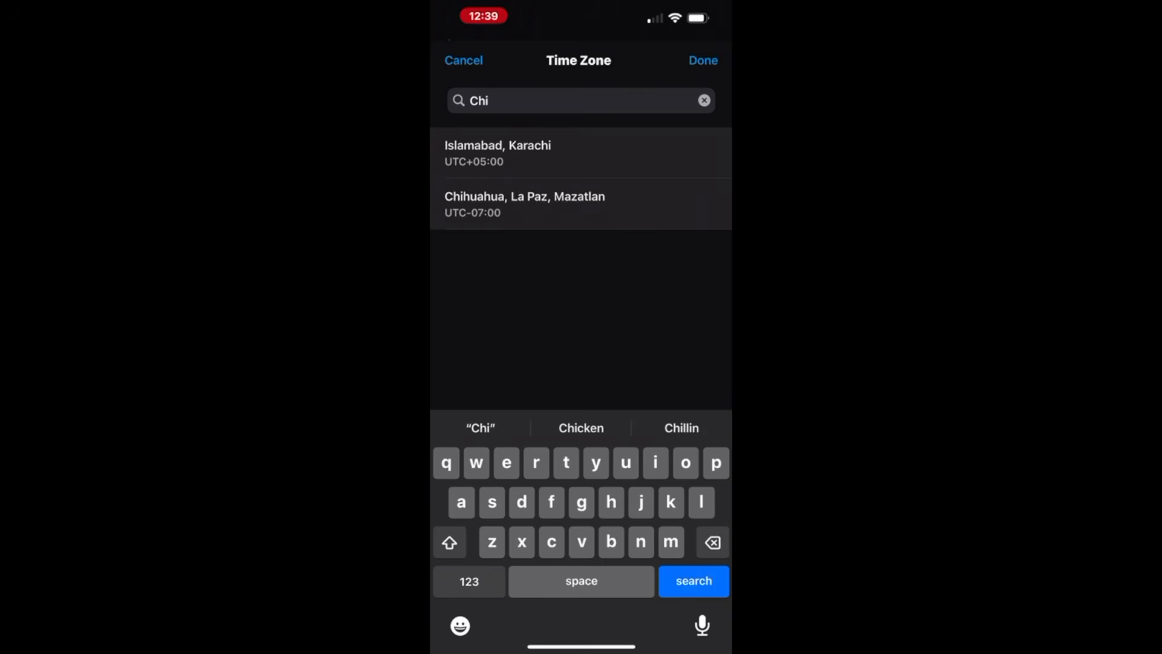
pyautogui.press('BackSpace')
pyautogui.press('BackSpace')
pyautogui.press('BackSpace')
pyautogui.write('Cen')
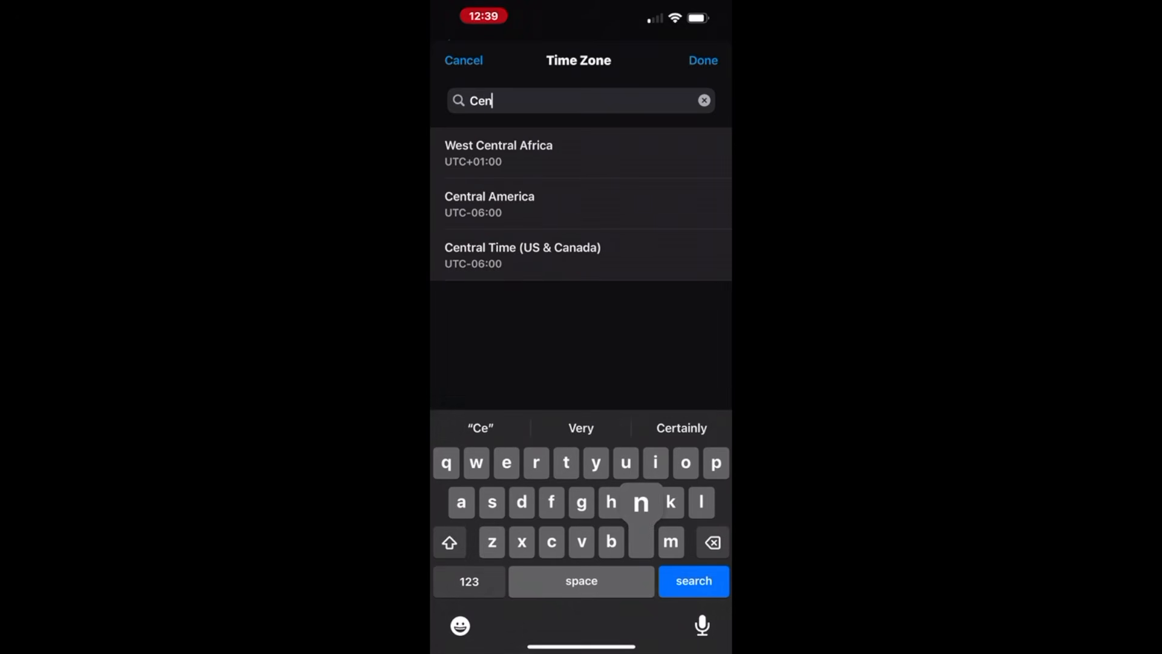
pyautogui.click(581, 254)
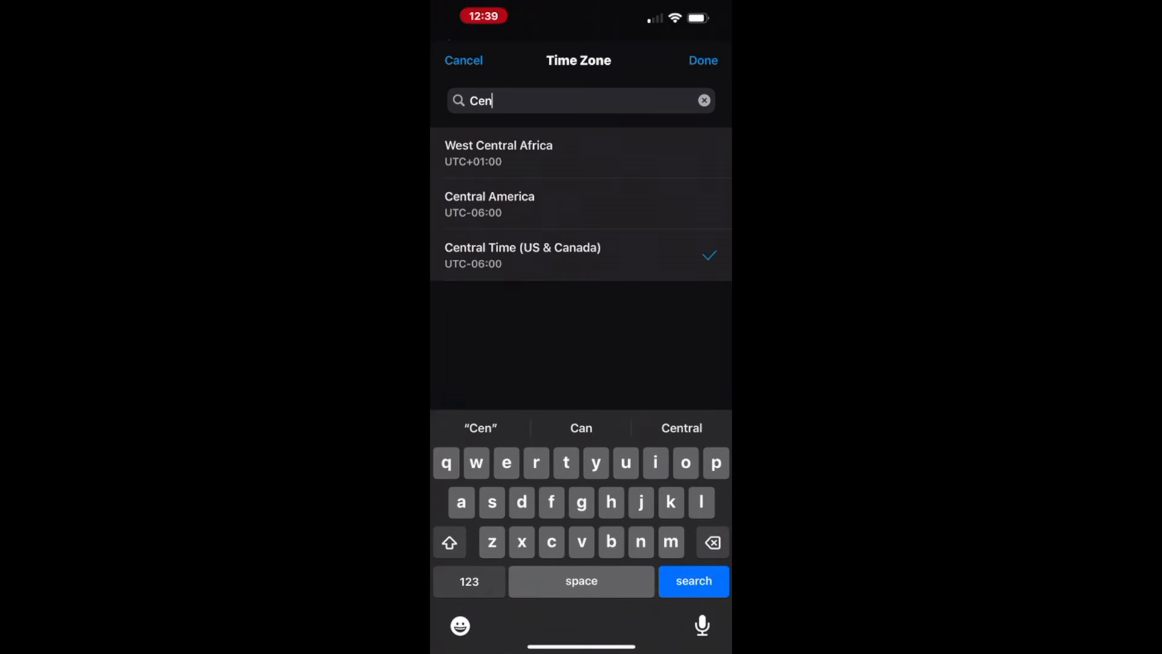
pyautogui.click(703, 60)
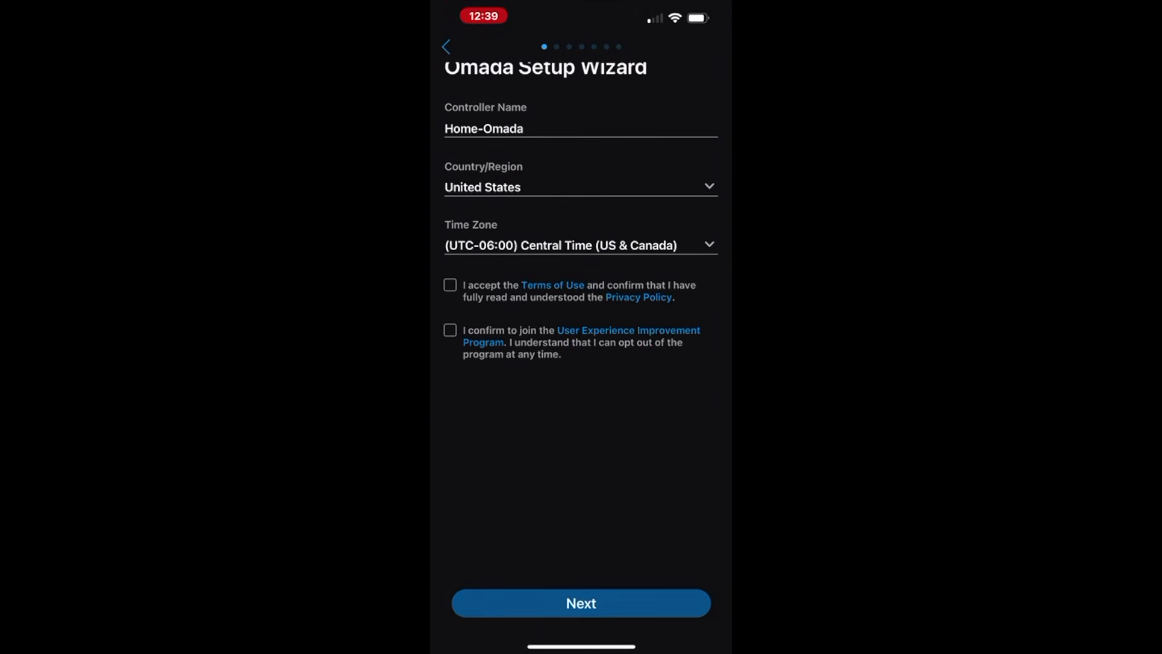
# - Accept the Terms of Use, leave the User Experience Improvement Program unticked, and continue
pyautogui.click(450, 285)
pyautogui.click(450, 330)
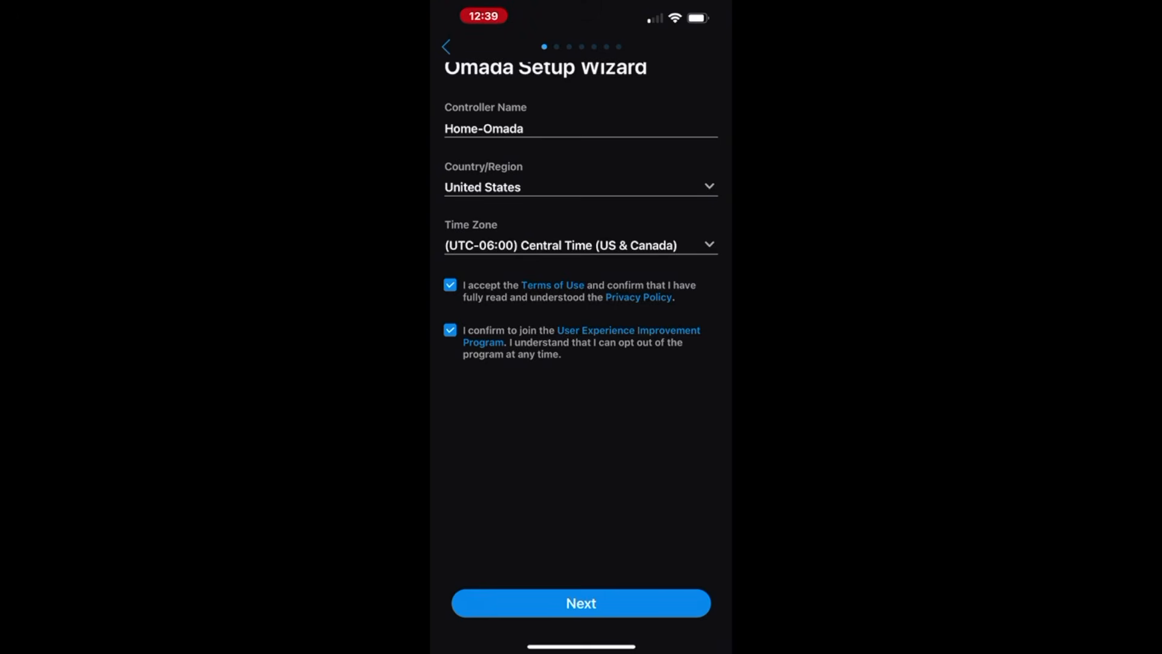
pyautogui.click(450, 330)
pyautogui.click(580, 603)
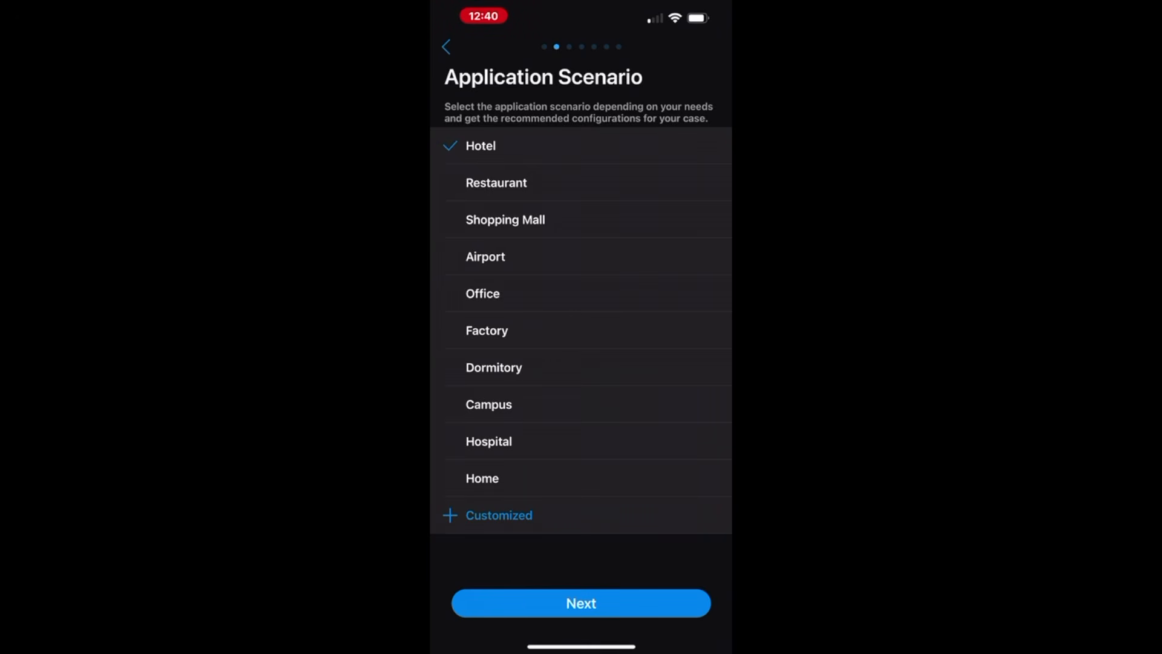
# - Pick the Home scenario, skip the empty Configure Devices step, and select the SSID field
pyautogui.click(482, 478)
pyautogui.click(581, 602)
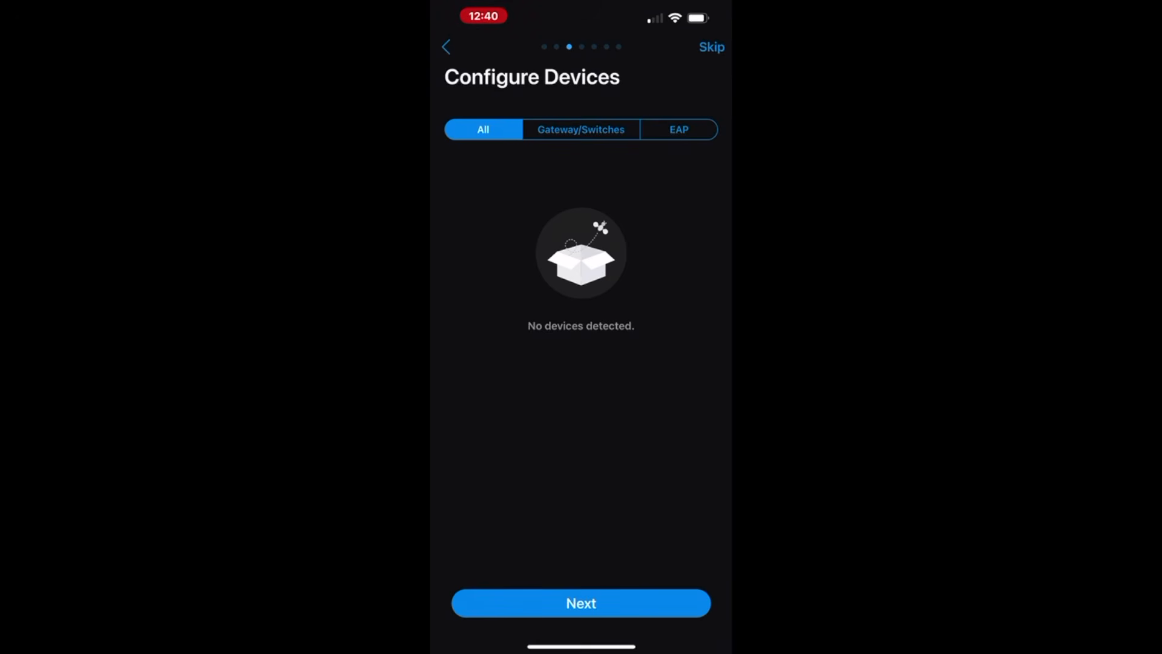
pyautogui.click(581, 603)
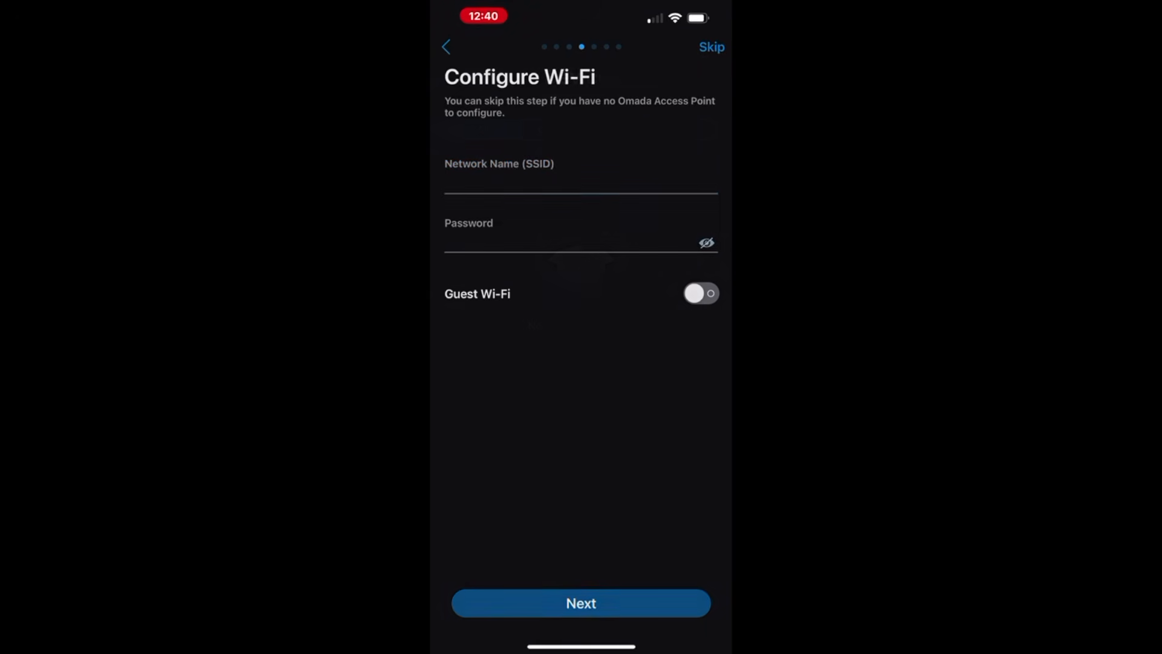
pyautogui.click(569, 184)
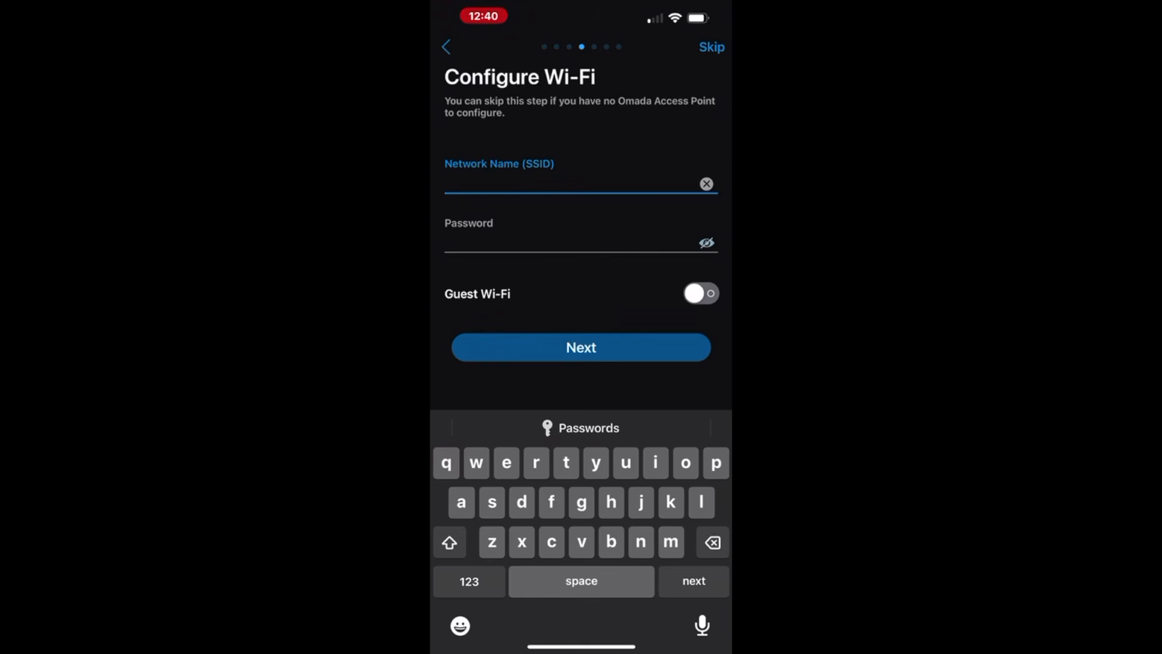
# - Name the Wi-Fi Toasty-Wifi, enter its password with Guest Wi-Fi off, and continue
pyautogui.write('Toasty')
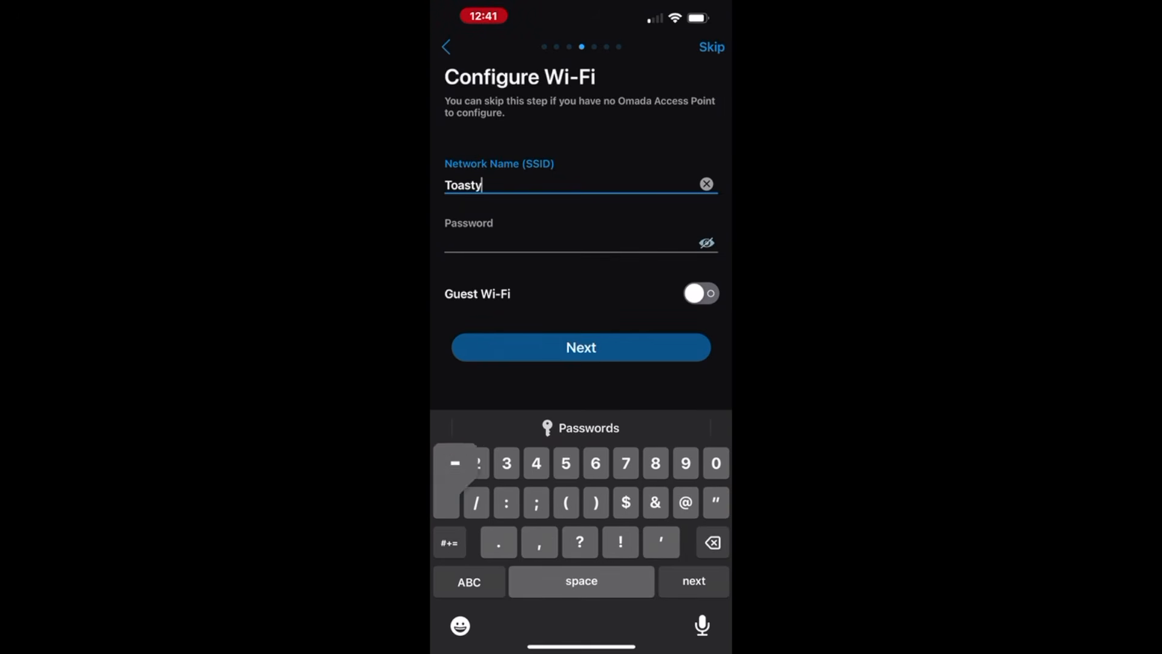
pyautogui.write('-Wifi')
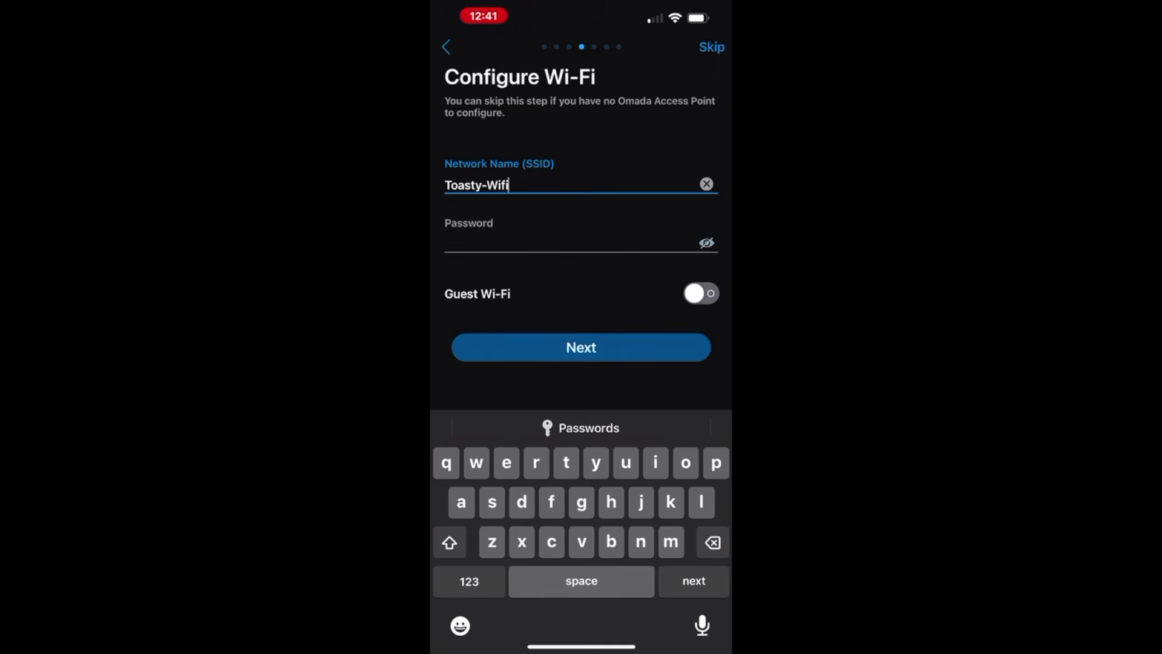
pyautogui.click(568, 243)
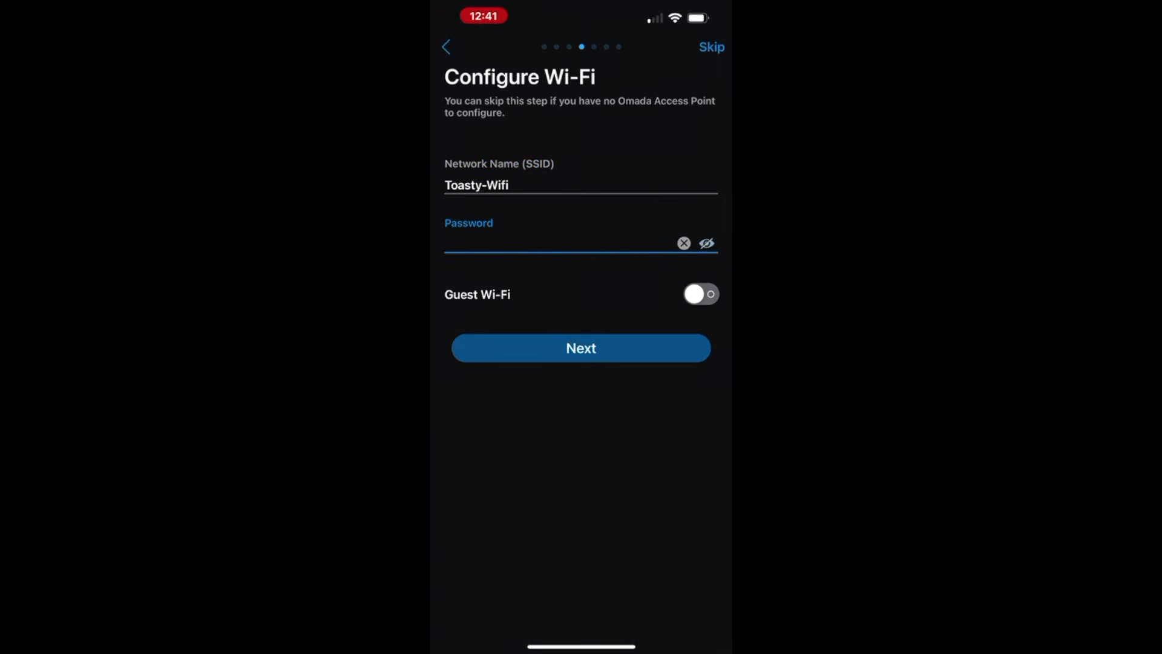
pyautogui.write('*')
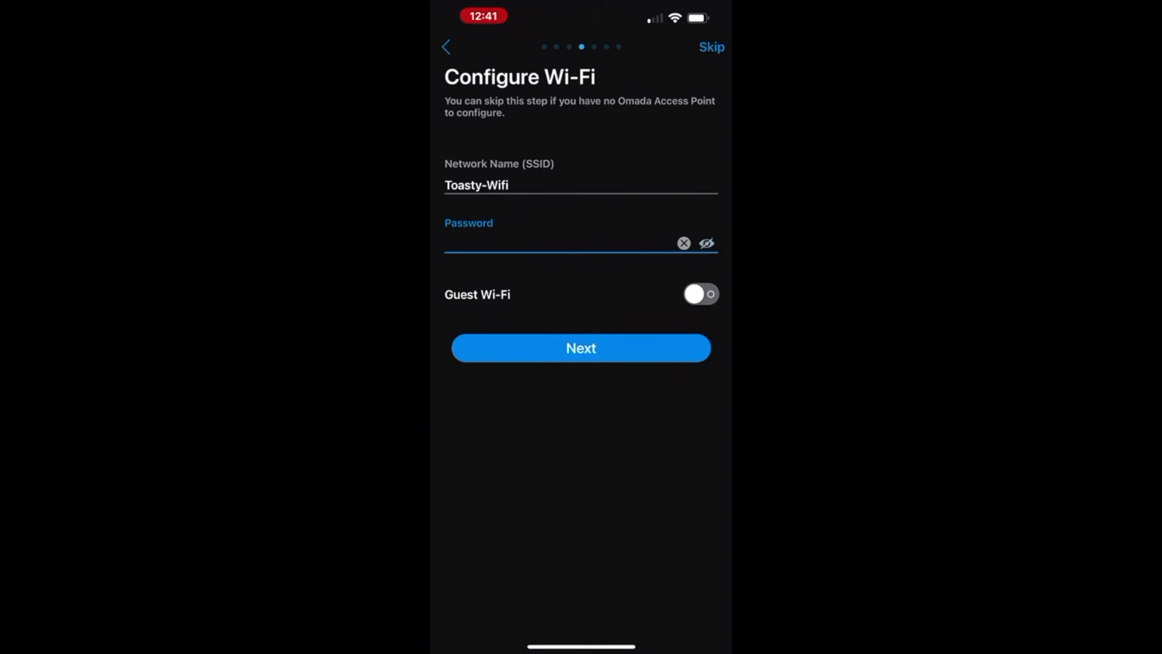
pyautogui.click(707, 243)
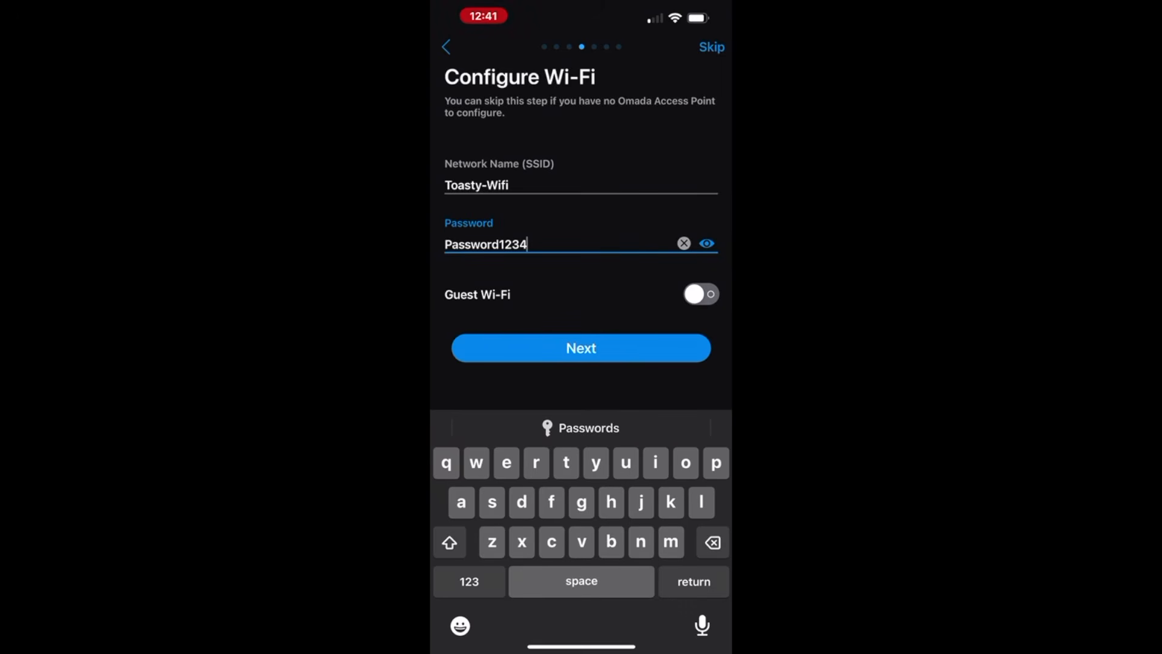
pyautogui.click(581, 348)
pyautogui.click(581, 185)
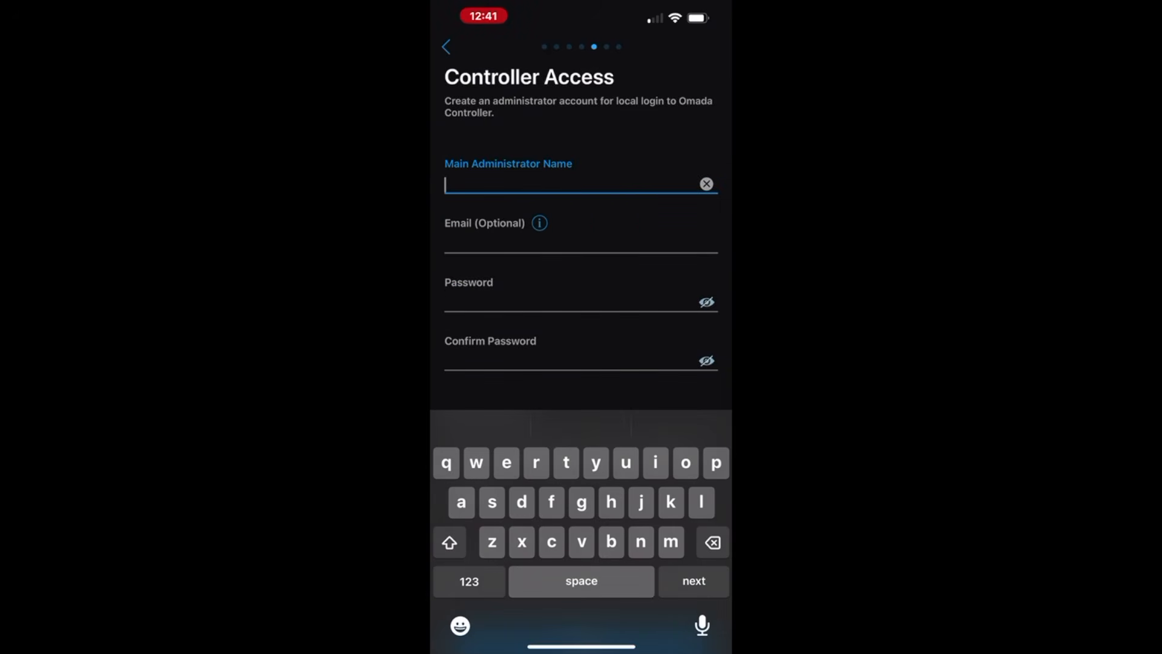
# - Create the main administrator named admin and enter its password twice
pyautogui.click(545, 184)
pyautogui.write('ad')
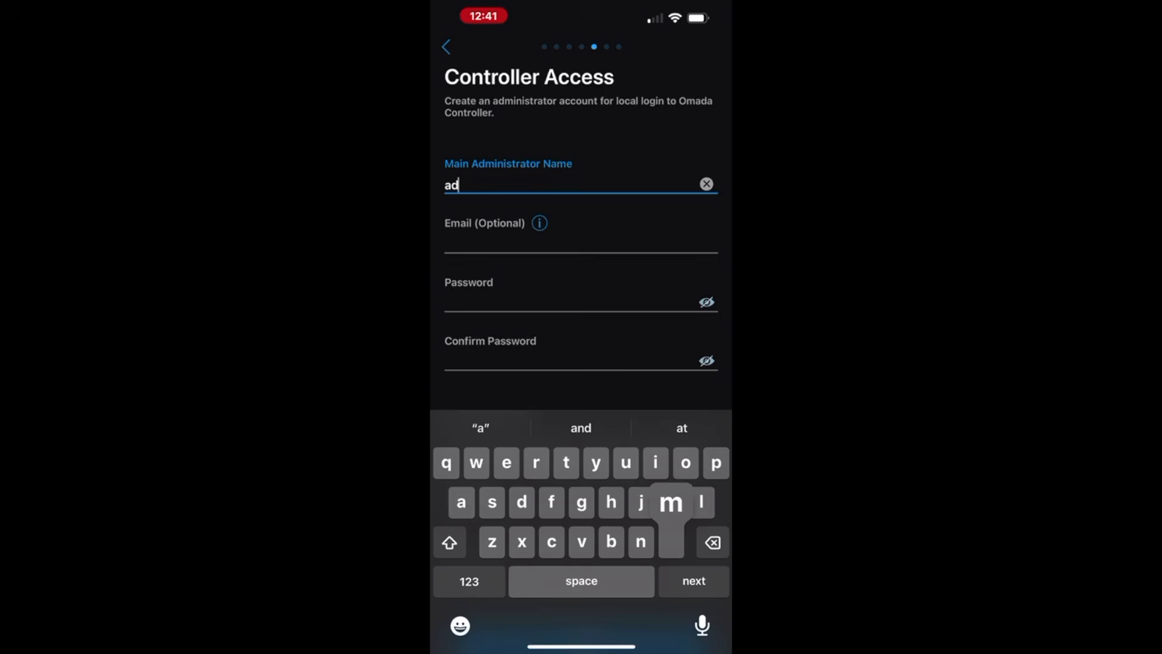
pyautogui.write('min')
pyautogui.press('Return')
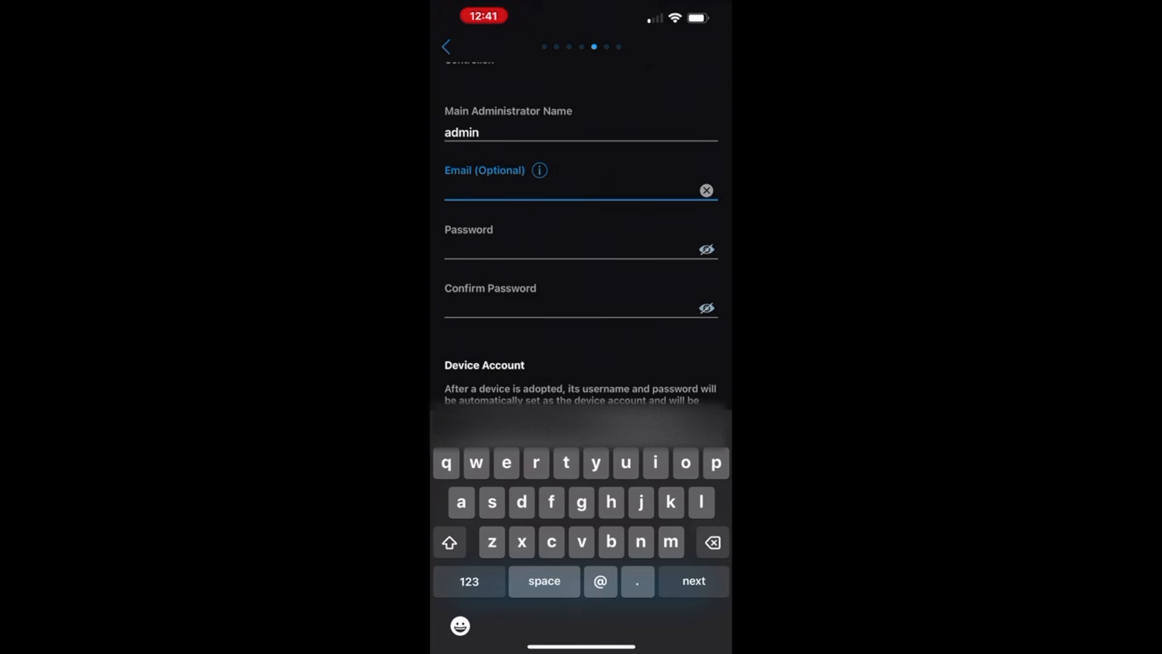
pyautogui.press('Return')
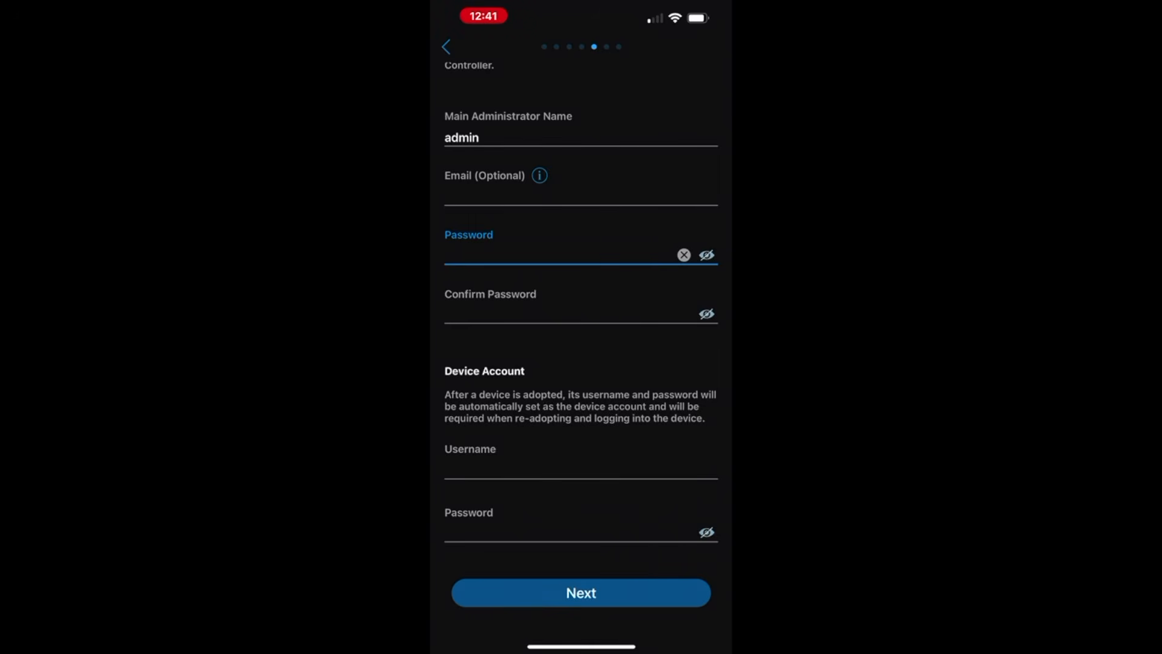
pyautogui.press('Return')
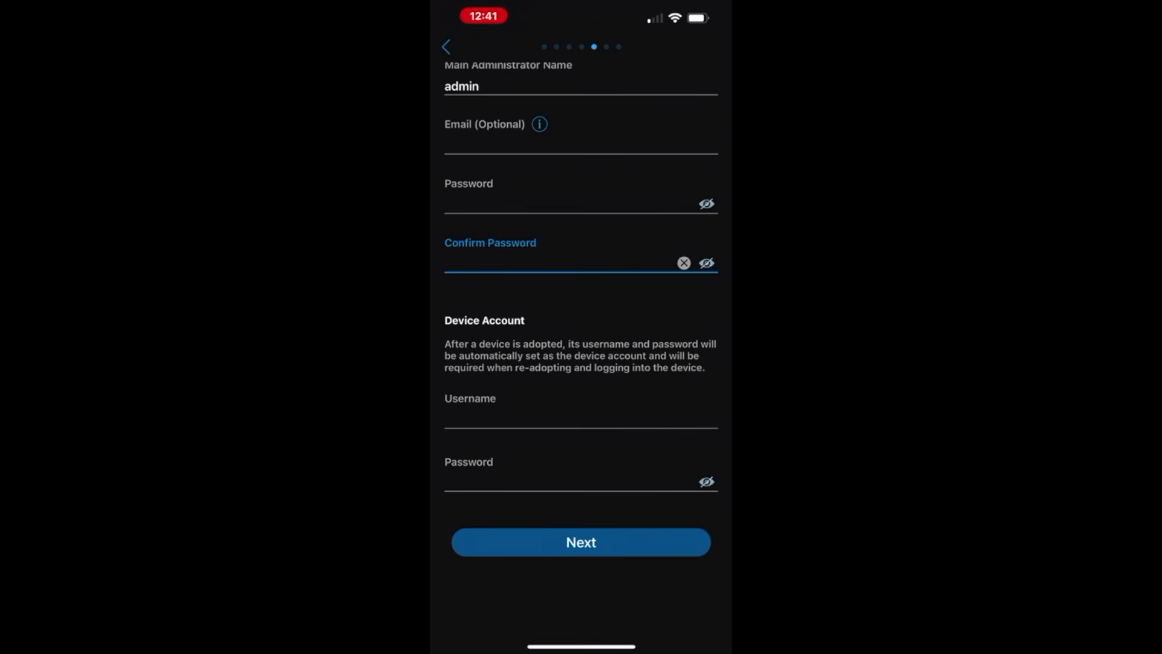
# - Set the device account username to admin with its password, then continue to Cloud Access
pyautogui.scroll(-3, 581, 303)
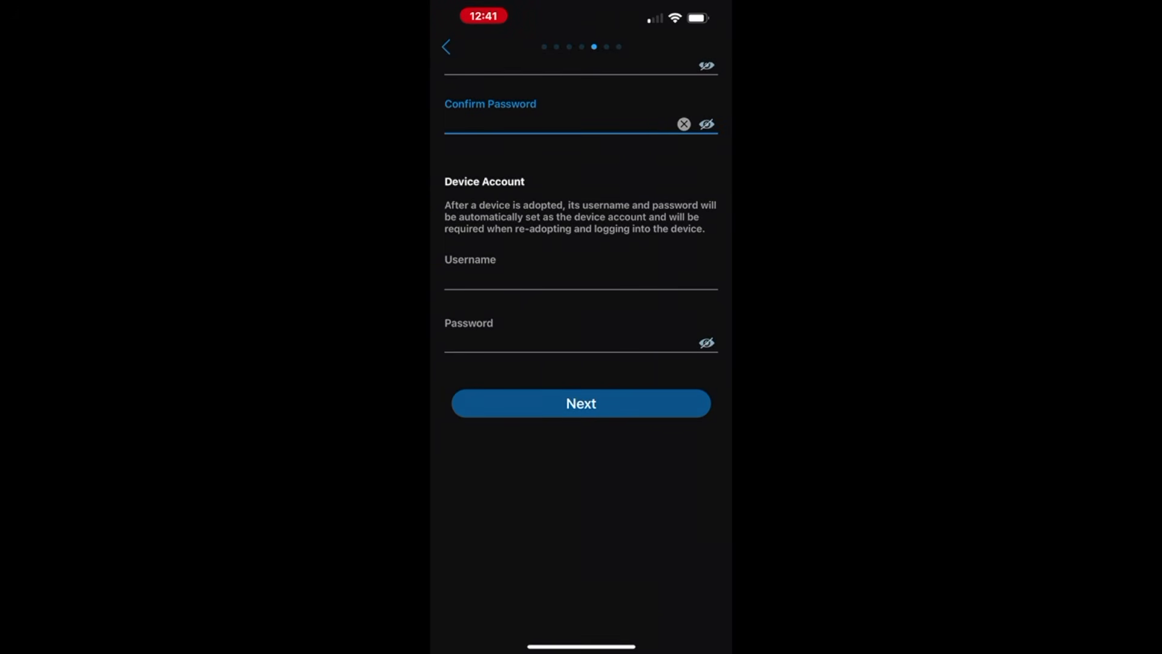
pyautogui.click(581, 279)
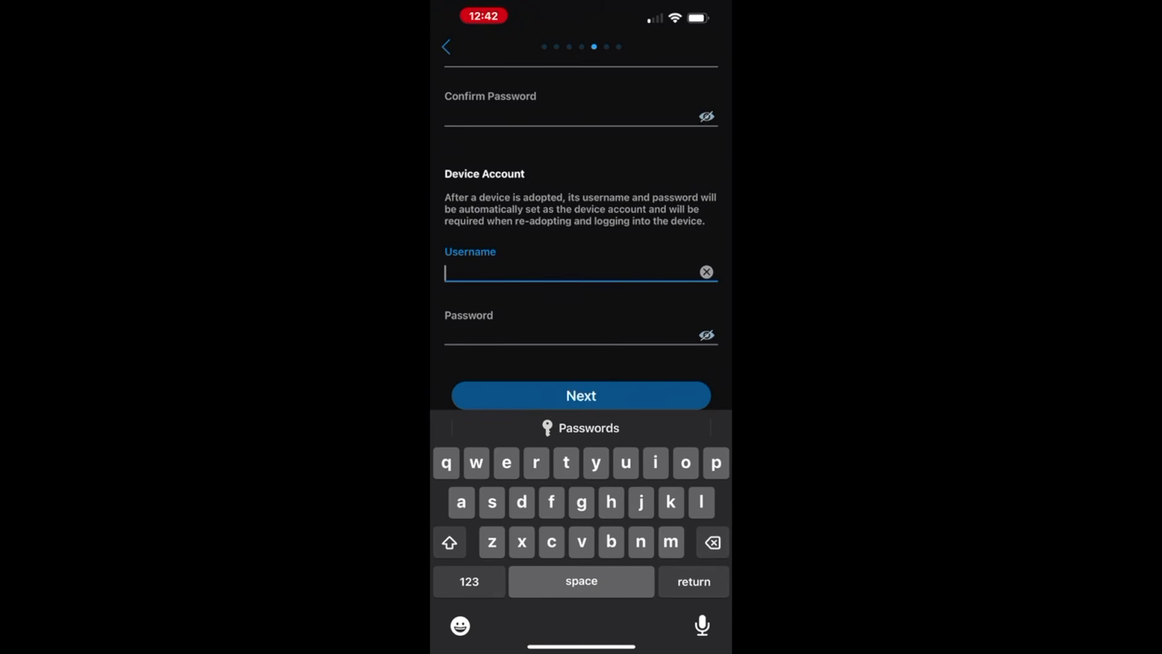
pyautogui.write('admin')
pyautogui.press('Return')
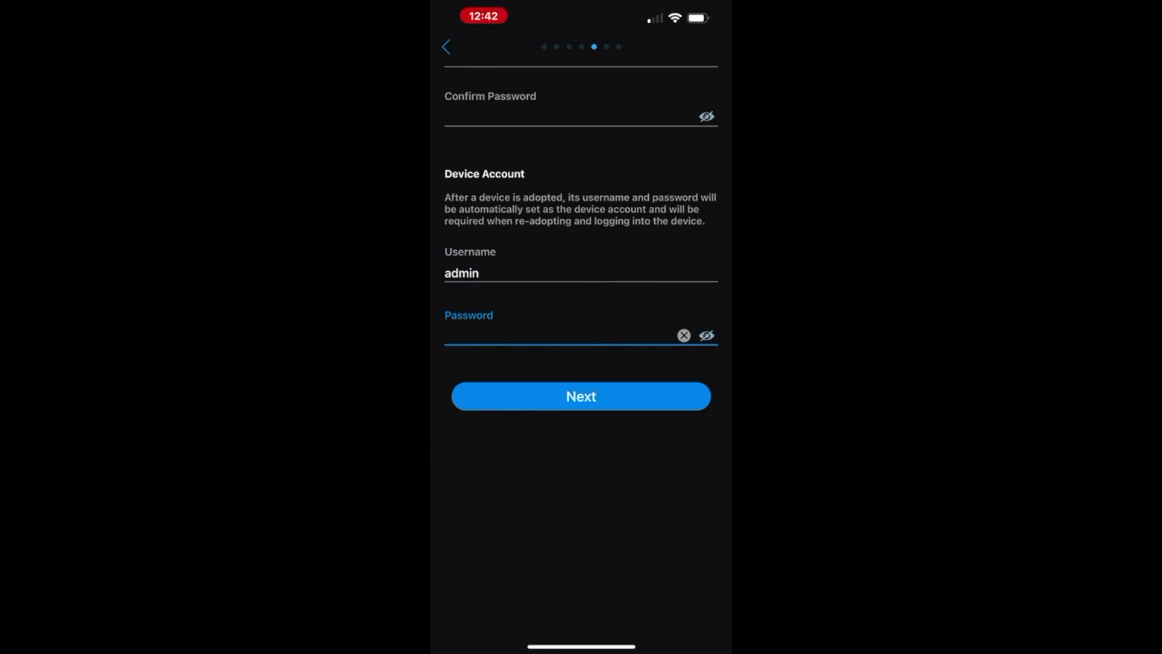
pyautogui.press('Return')
pyautogui.click(707, 336)
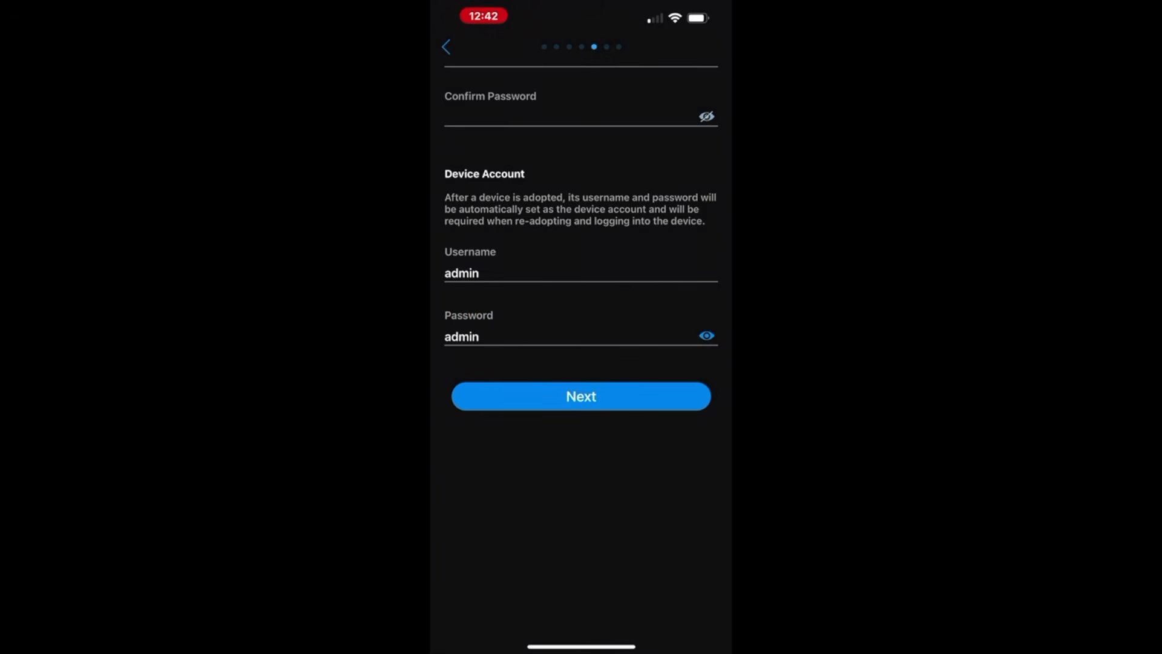
pyautogui.scroll(5, 581, 363)
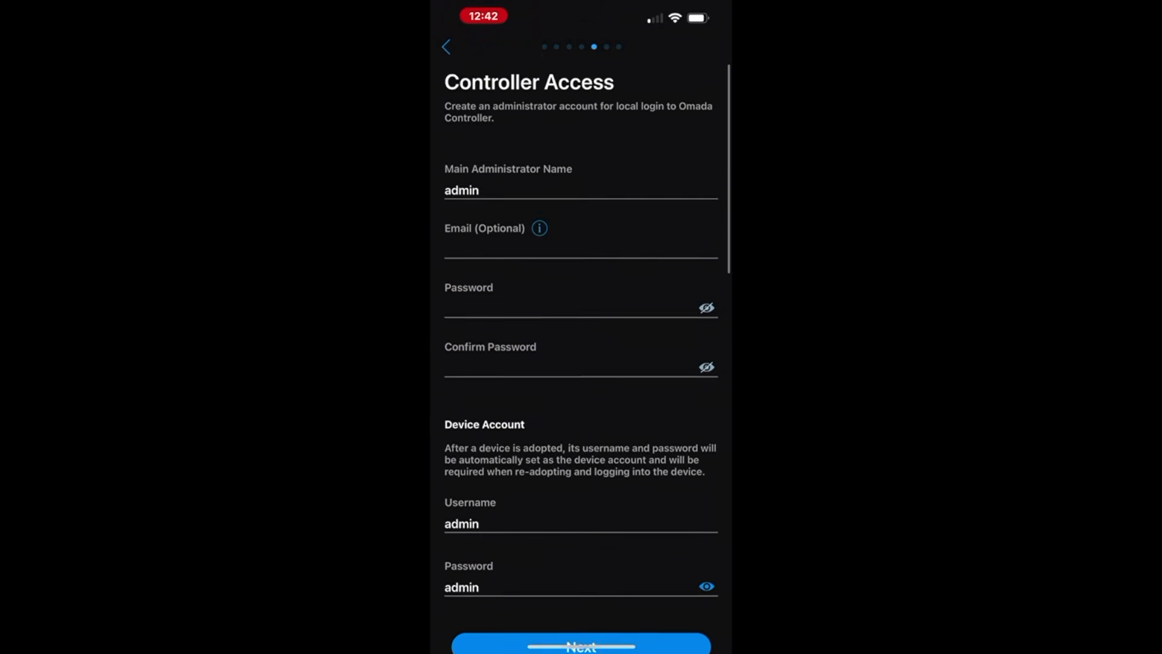
pyautogui.scroll(-3, 581, 363)
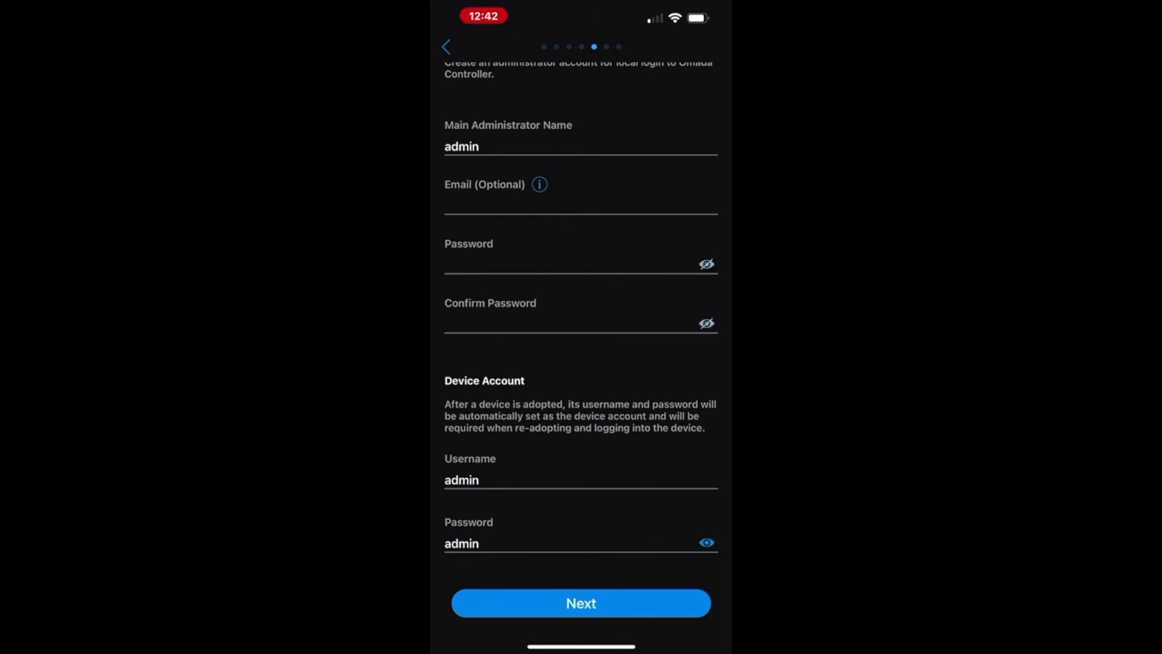
pyautogui.scroll(-3, 581, 363)
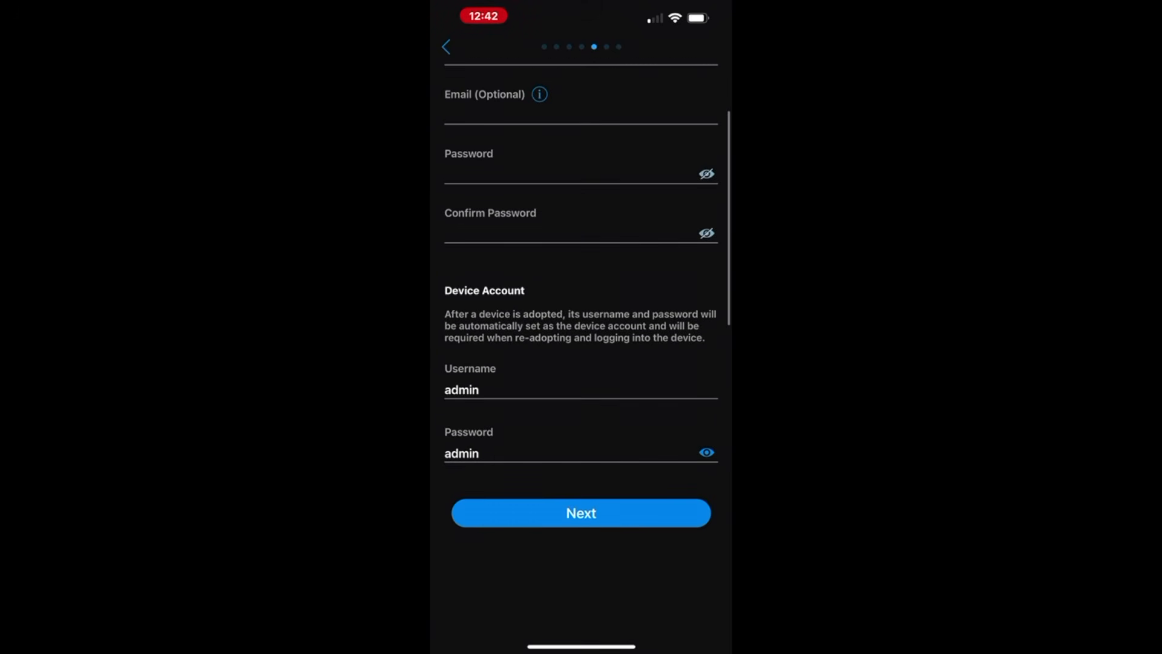
pyautogui.click(581, 390)
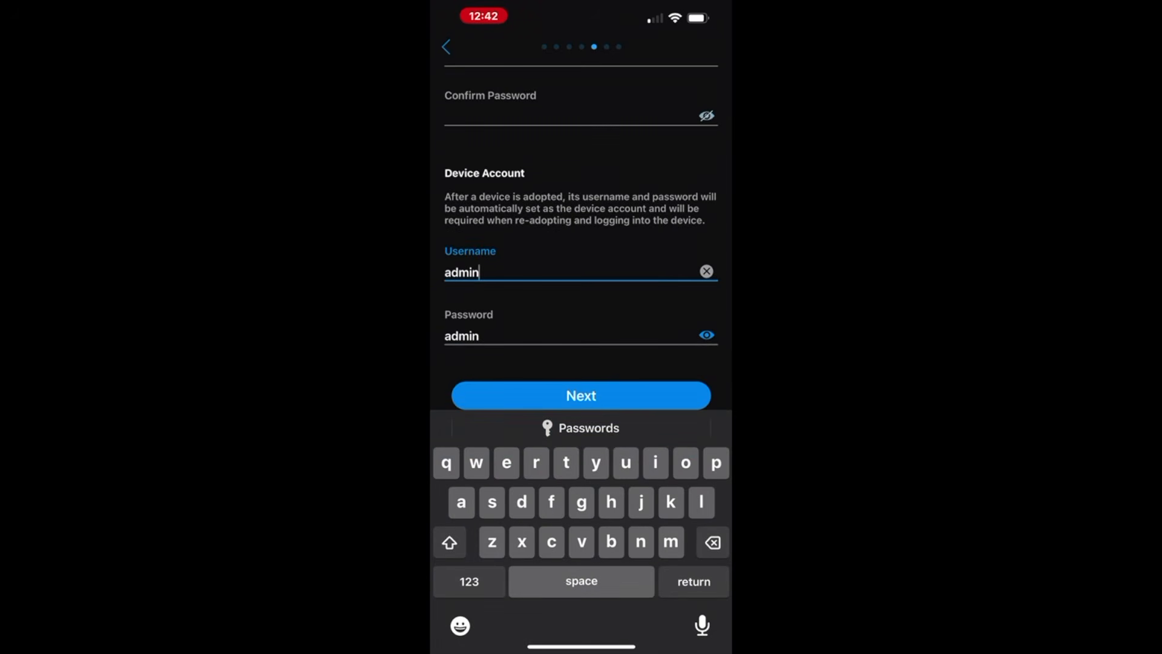
pyautogui.click(581, 336)
pyautogui.scroll(-1, 581, 242)
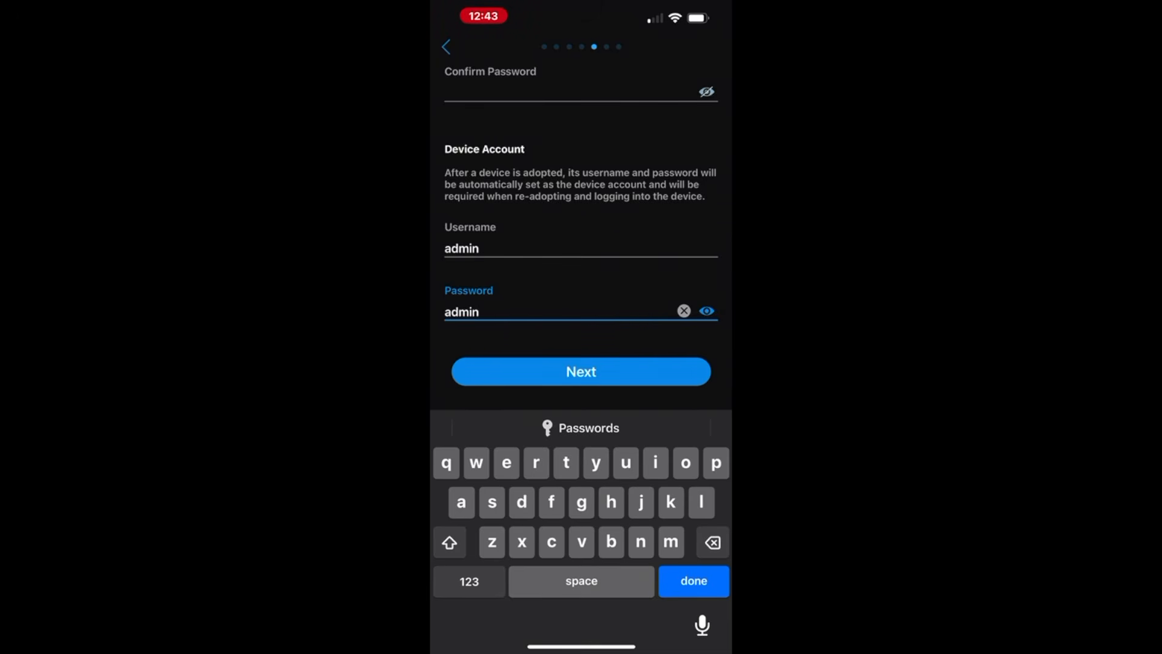
pyautogui.scroll(-1, 581, 224)
pyautogui.click(581, 371)
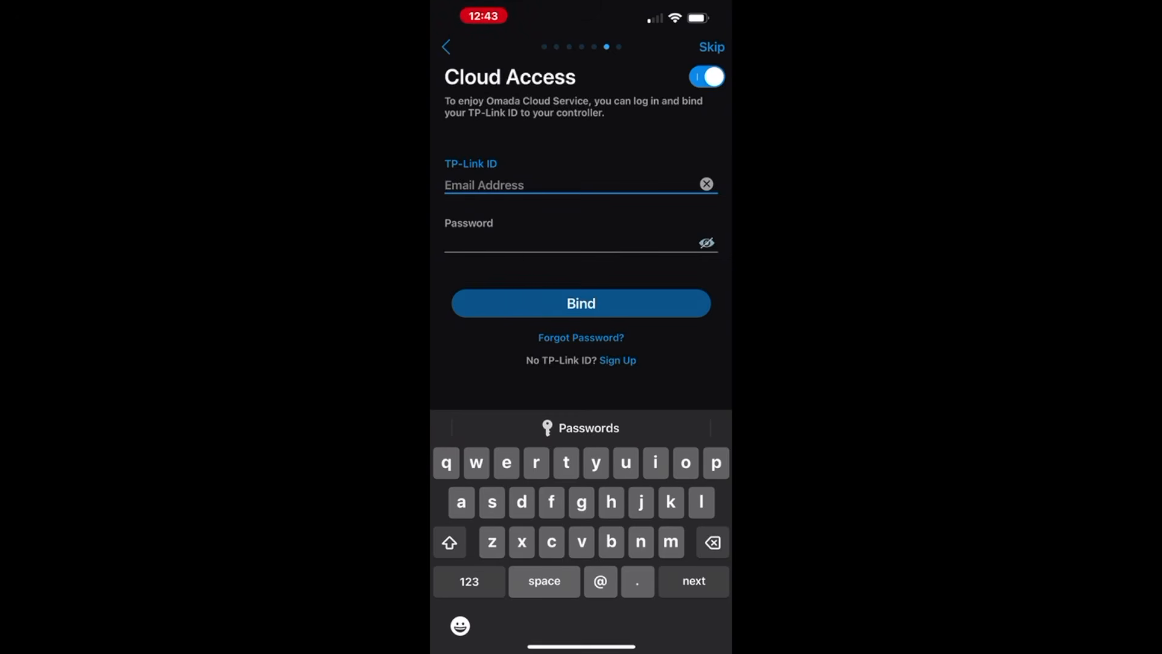
# - Switch Cloud Access off and proceed to the setup summary
pyautogui.click(706, 77)
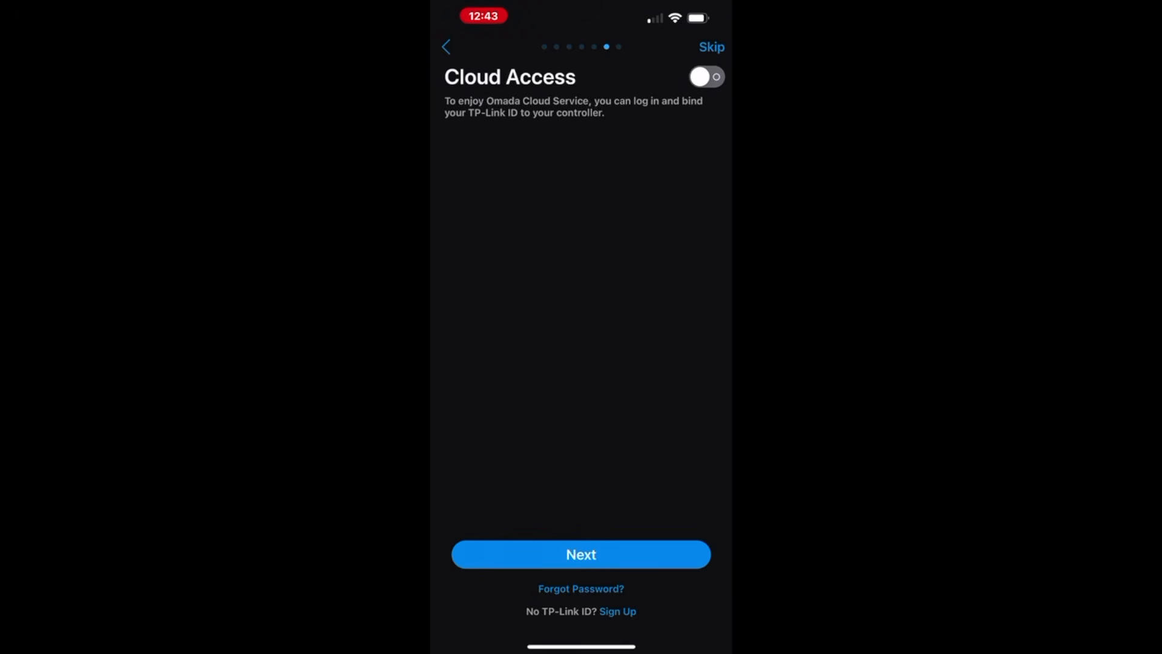
pyautogui.click(581, 555)
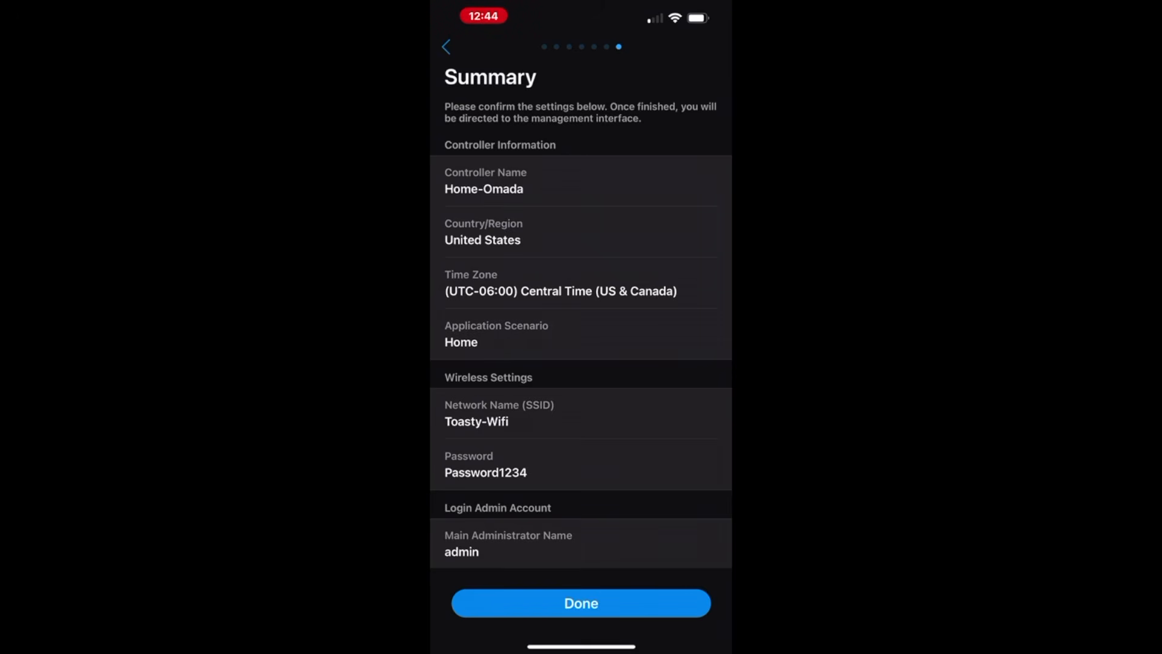
# - Review the setup summary and finish, loading the Home-Omada Default site dashboard
pyautogui.scroll(-2, 581, 312)
pyautogui.scroll(3, 581, 312)
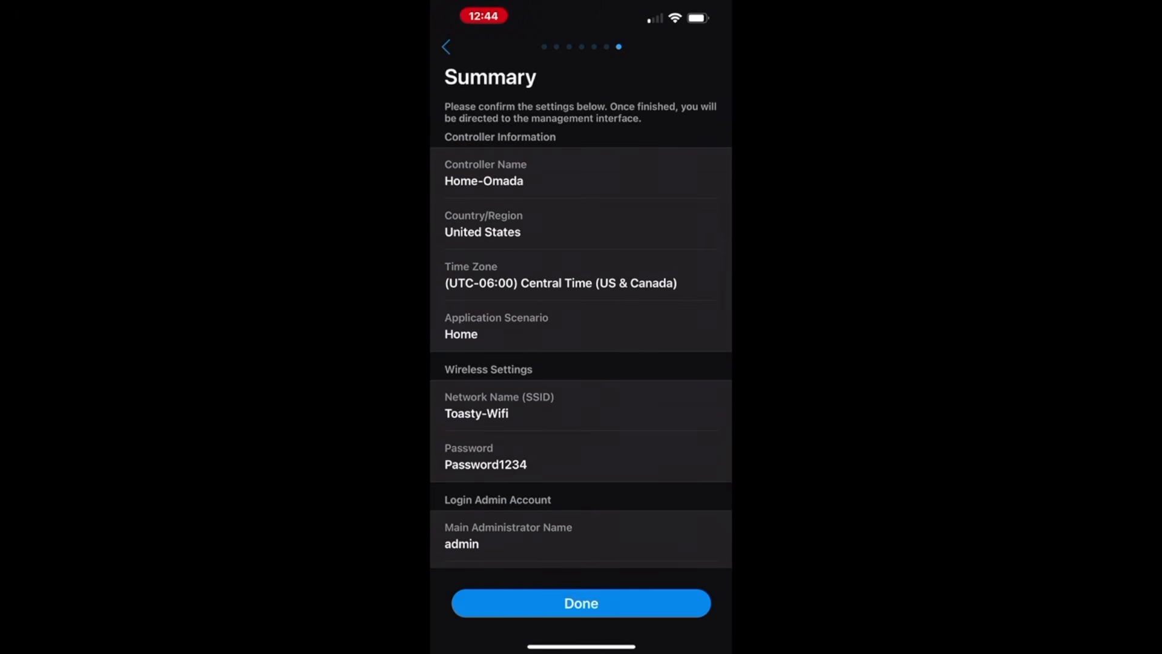
pyautogui.scroll(-3, 581, 347)
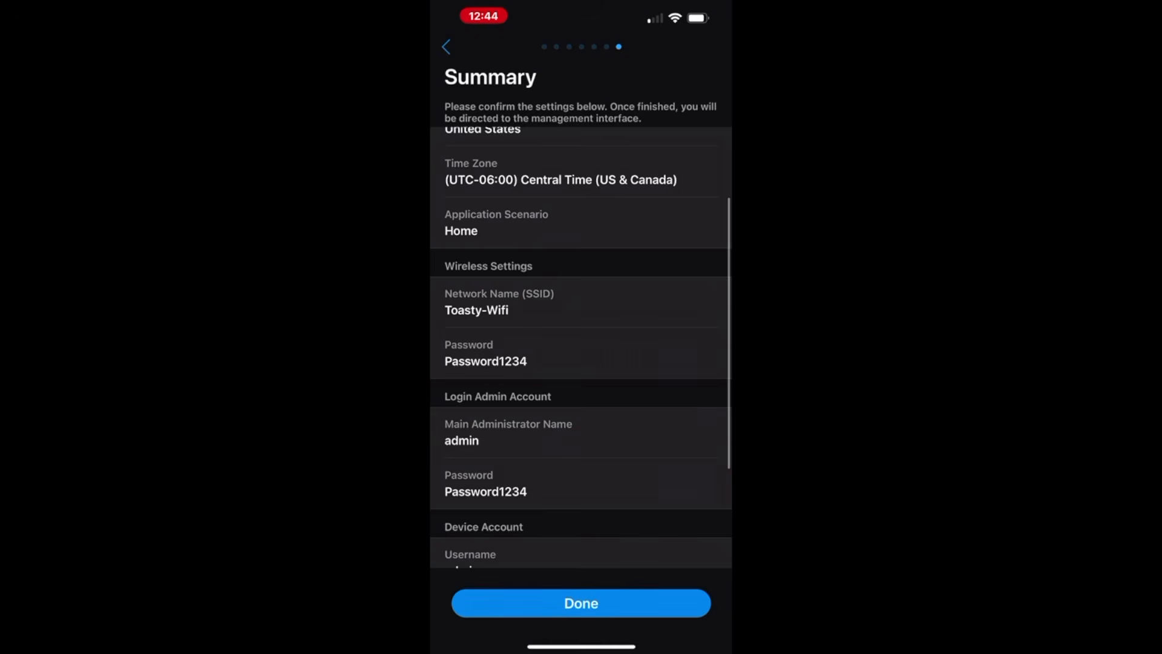
pyautogui.scroll(-3, 581, 348)
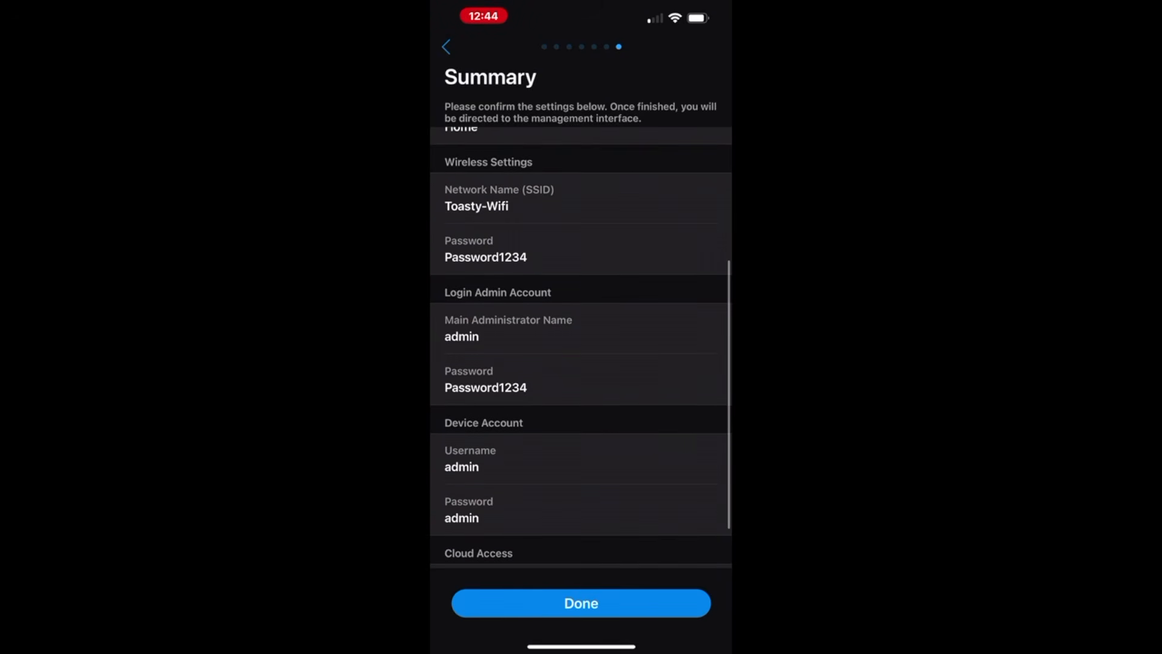
pyautogui.scroll(-2, 581, 347)
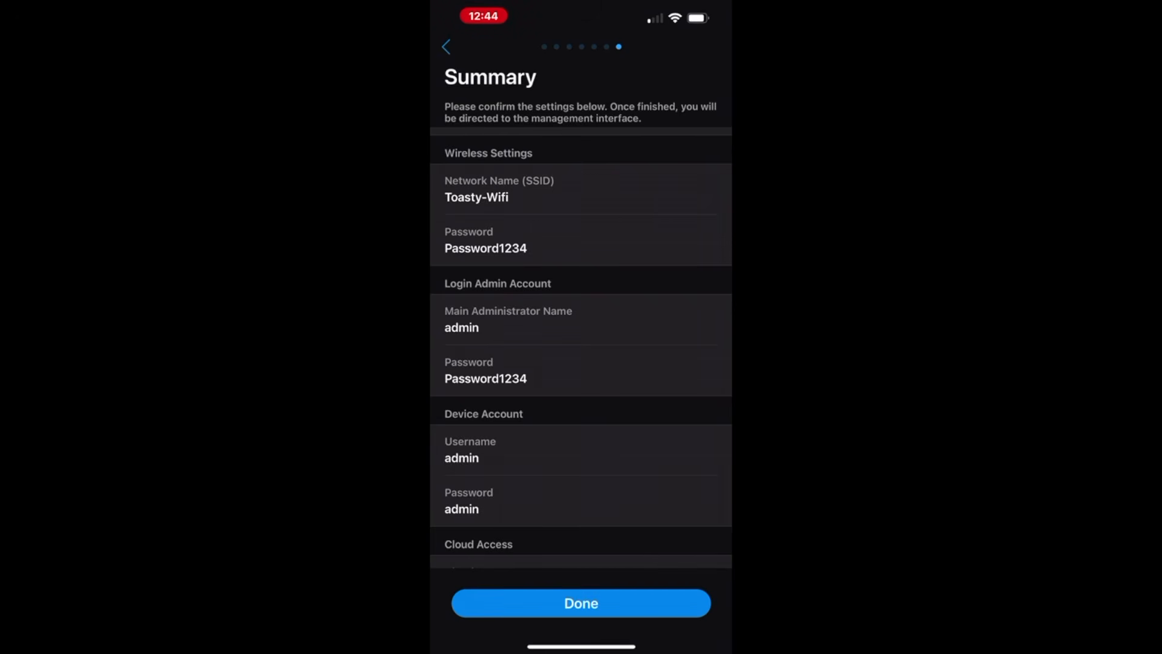
pyautogui.scroll(-2, 581, 345)
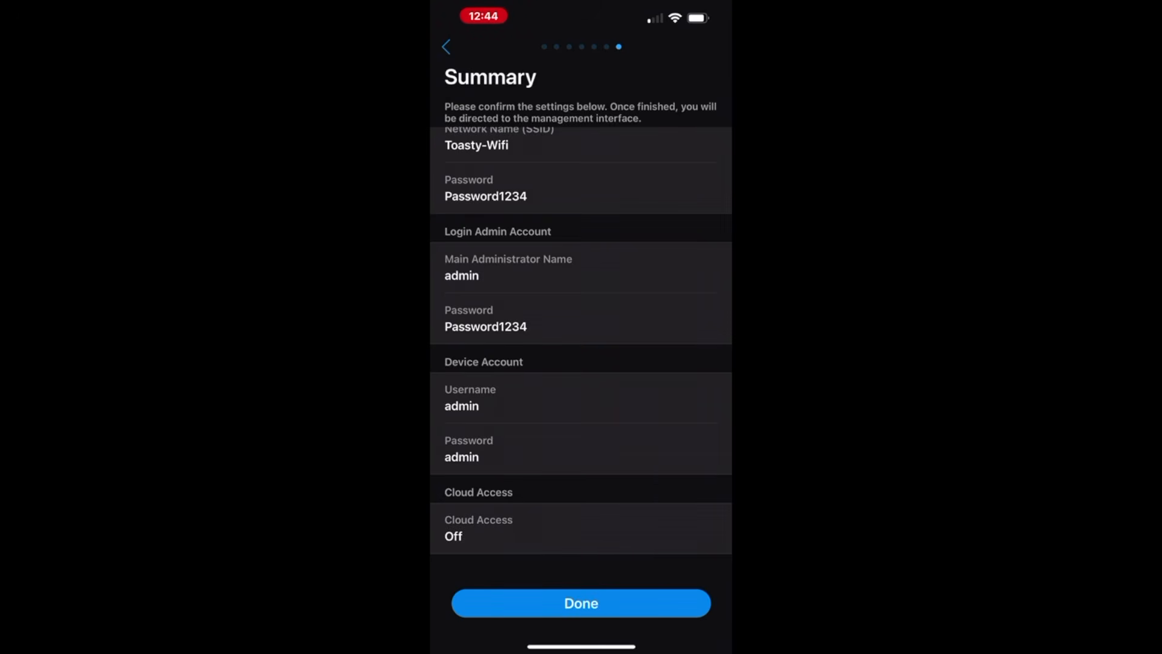
pyautogui.scroll(-1, 581, 345)
pyautogui.click(581, 603)
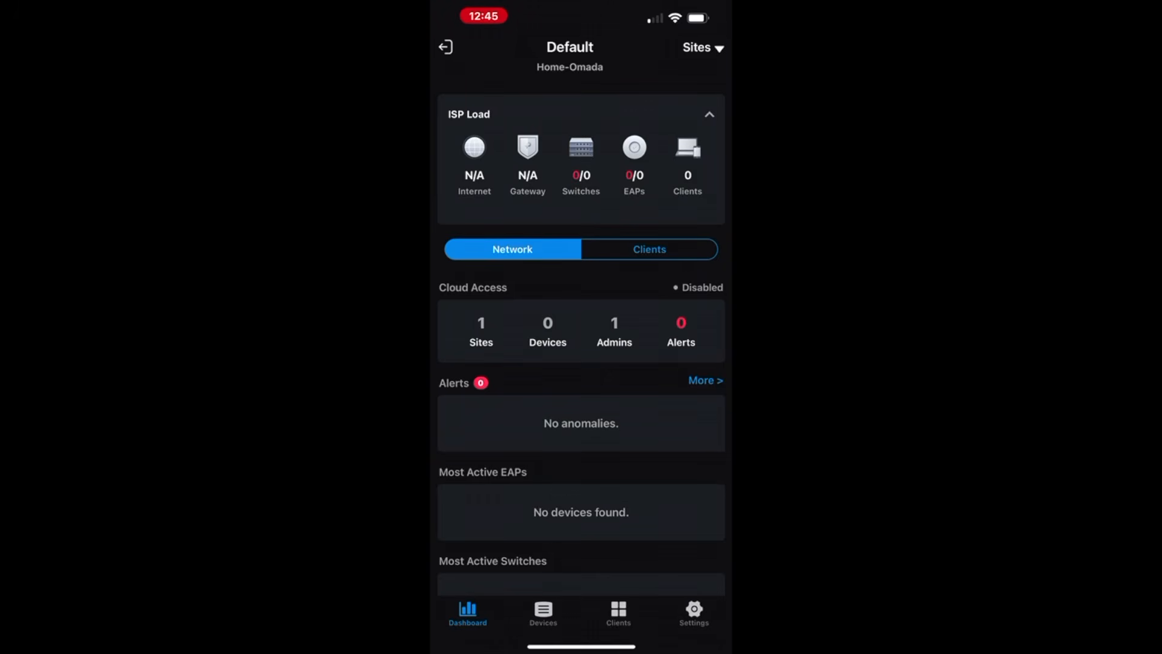
# - Exit the Home-Omada dashboard back to the local controller list
pyautogui.click(445, 47)
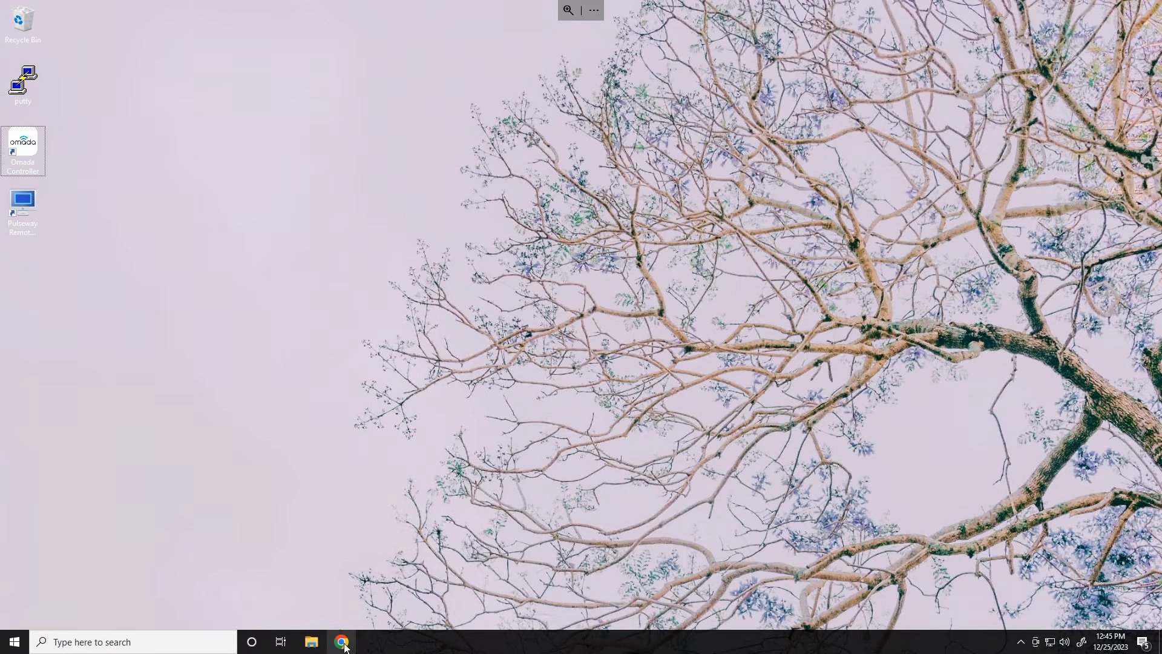
pyautogui.write('HTTPS://10.88.13.')
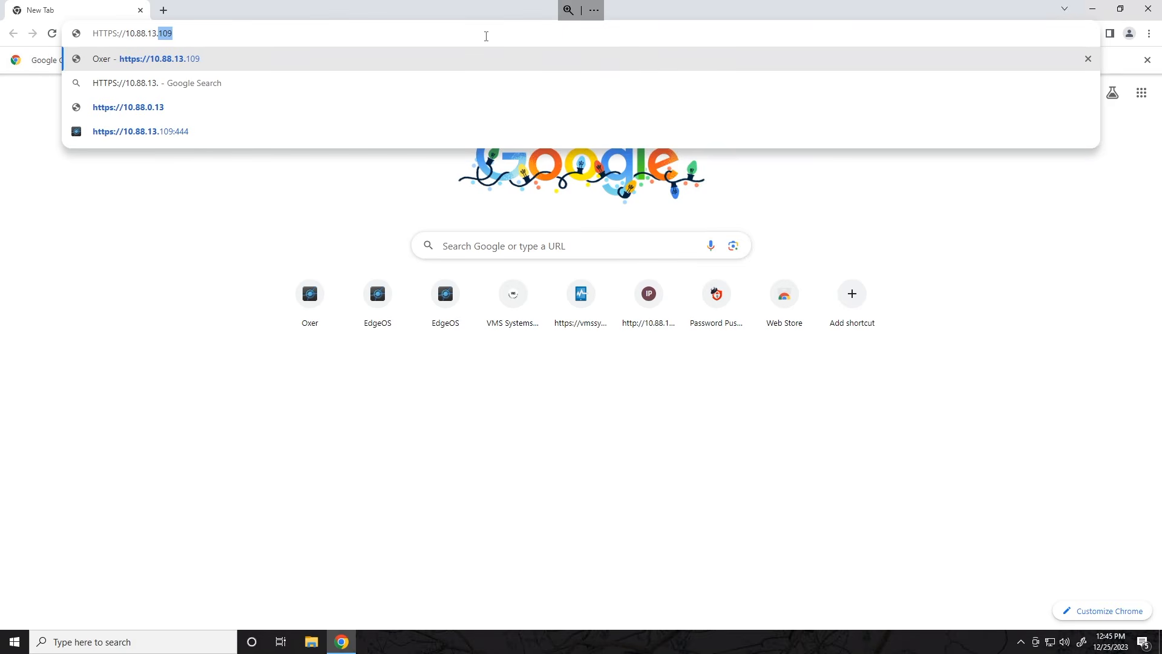
pyautogui.write('106')
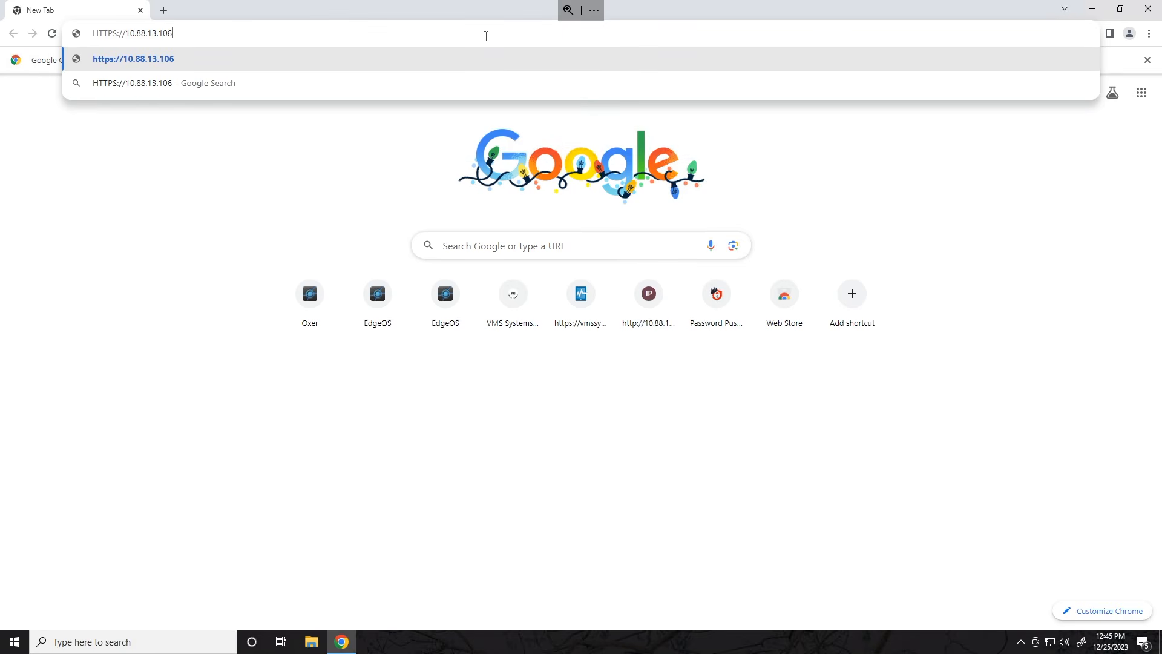
pyautogui.press('Return')
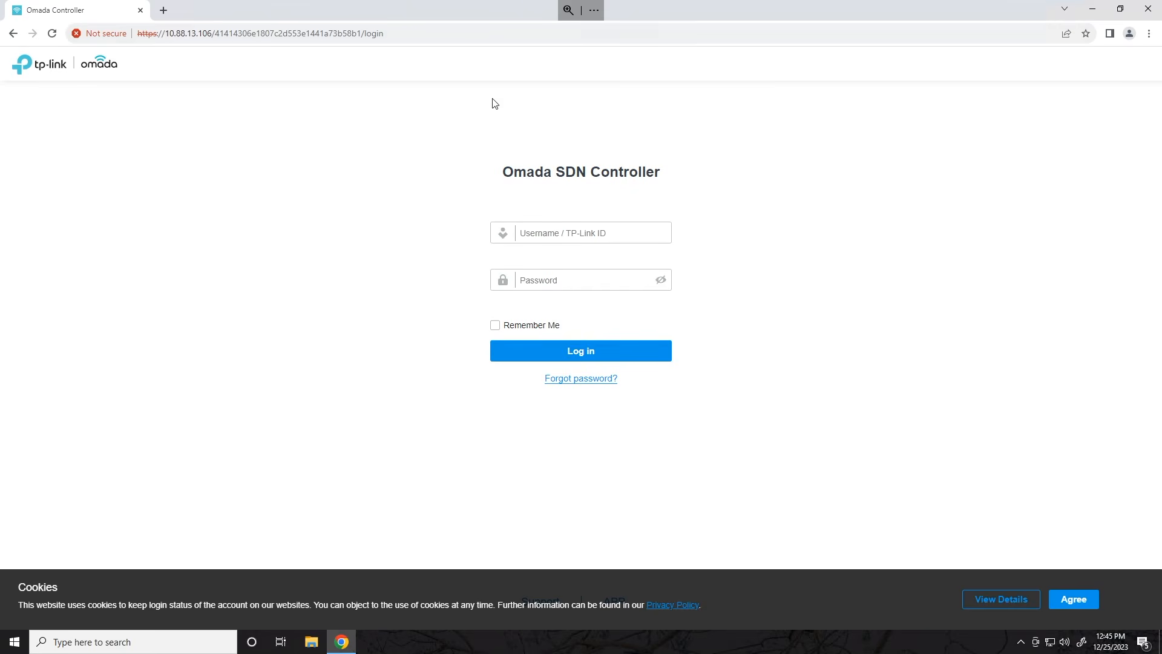
pyautogui.click(667, 232)
pyautogui.write('admin')
pyautogui.press('Tab')
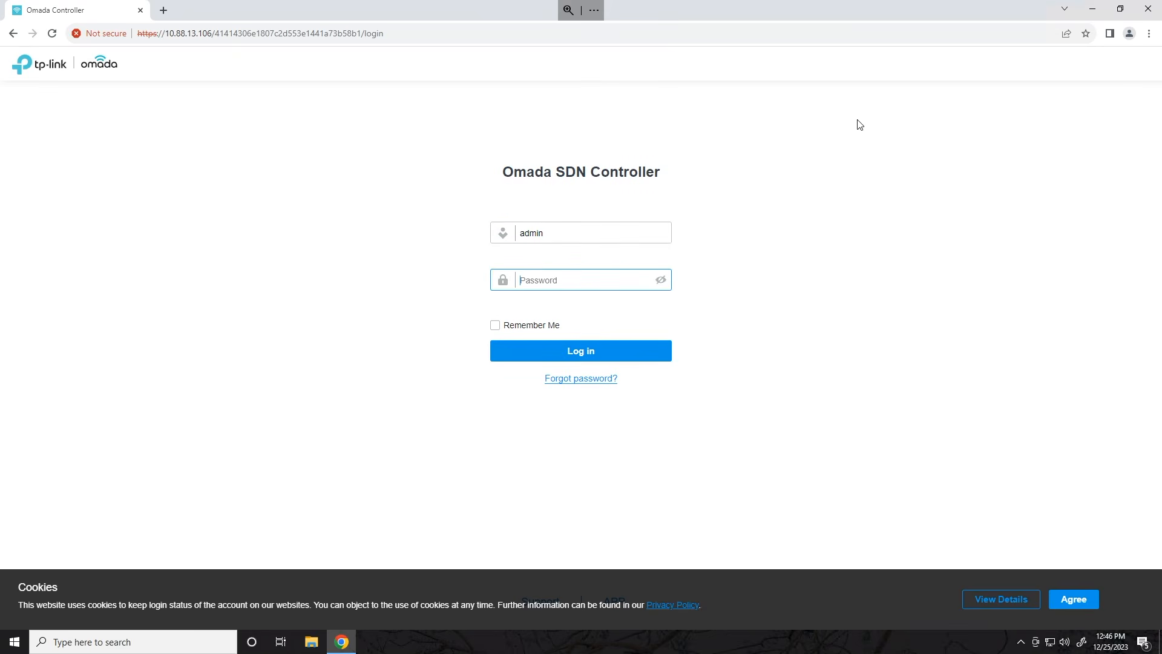
pyautogui.write('admin')
pyautogui.press('BackSpace')
pyautogui.press('BackSpace')
pyautogui.press('BackSpace')
pyautogui.press('BackSpace')
pyautogui.press('BackSpace')
pyautogui.write('admi•••••••')
pyautogui.press('Return')
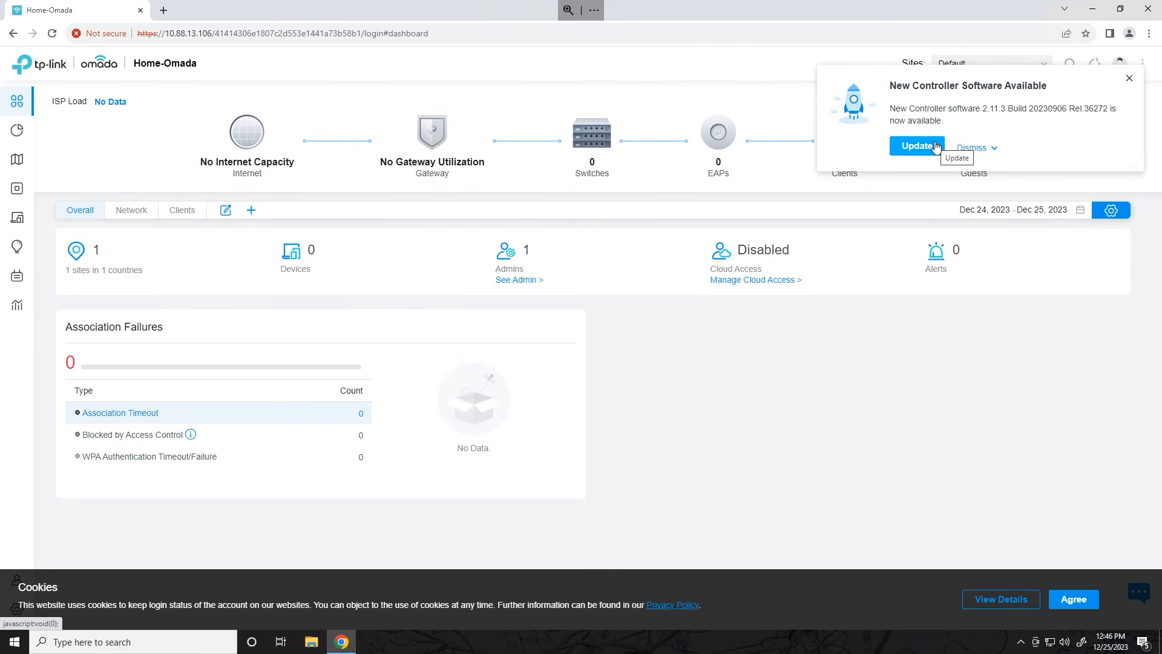
# - Dismiss the controller software notice and open the Devices list from the sidebar
pyautogui.click(1129, 83)
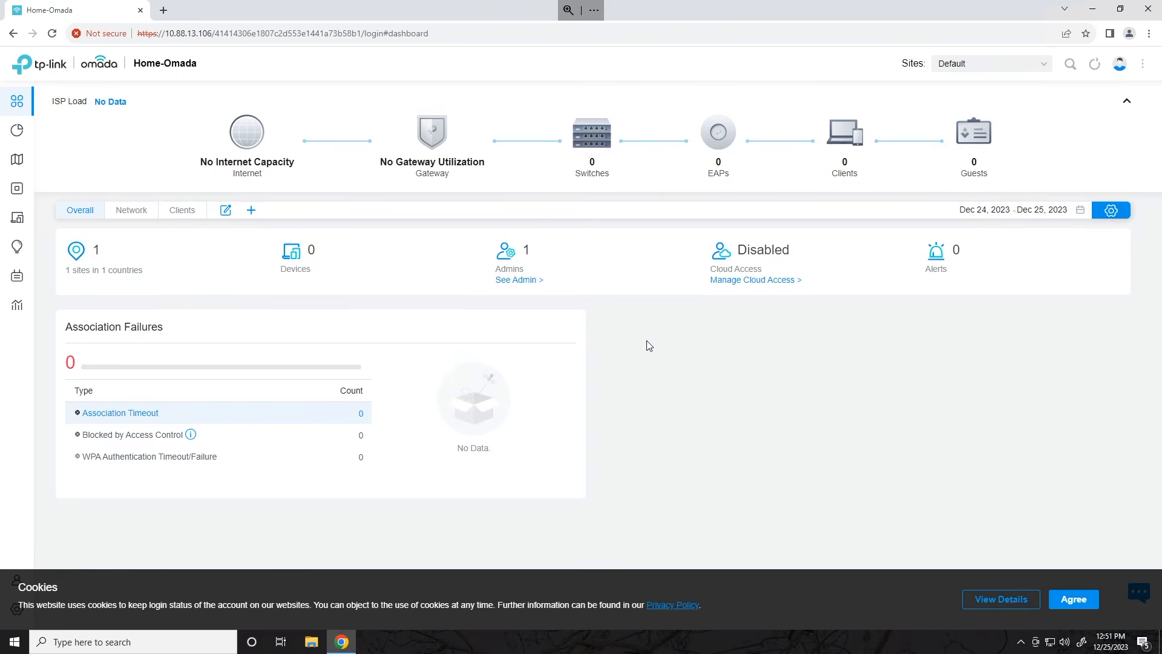
pyautogui.moveTo(29, 225)
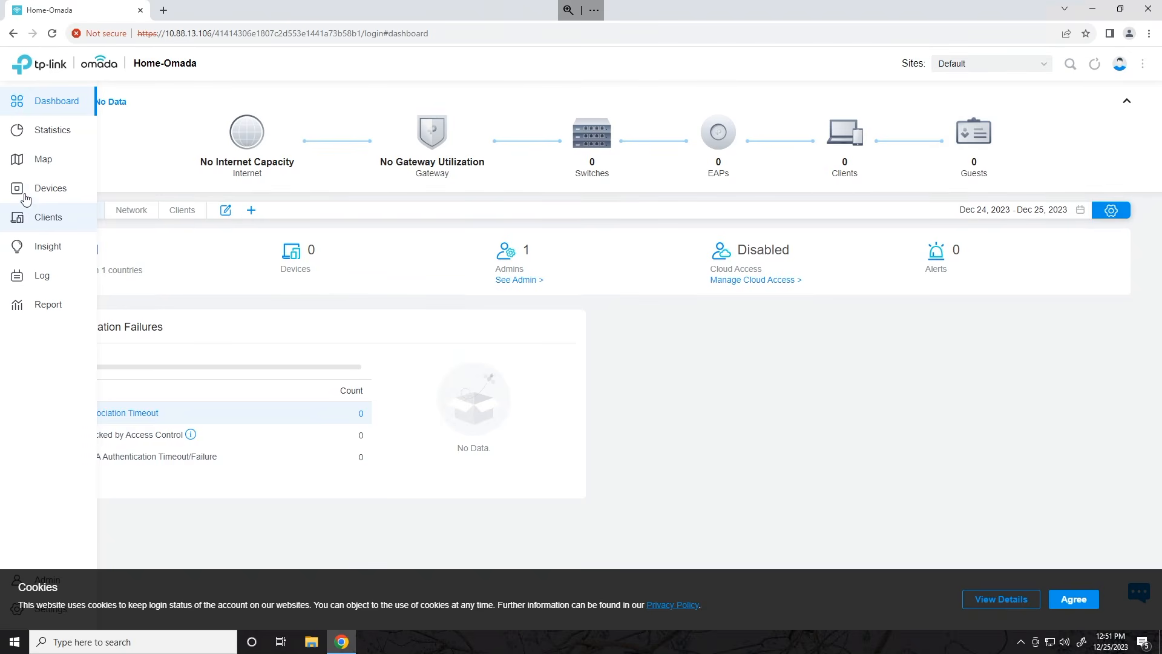
pyautogui.click(24, 193)
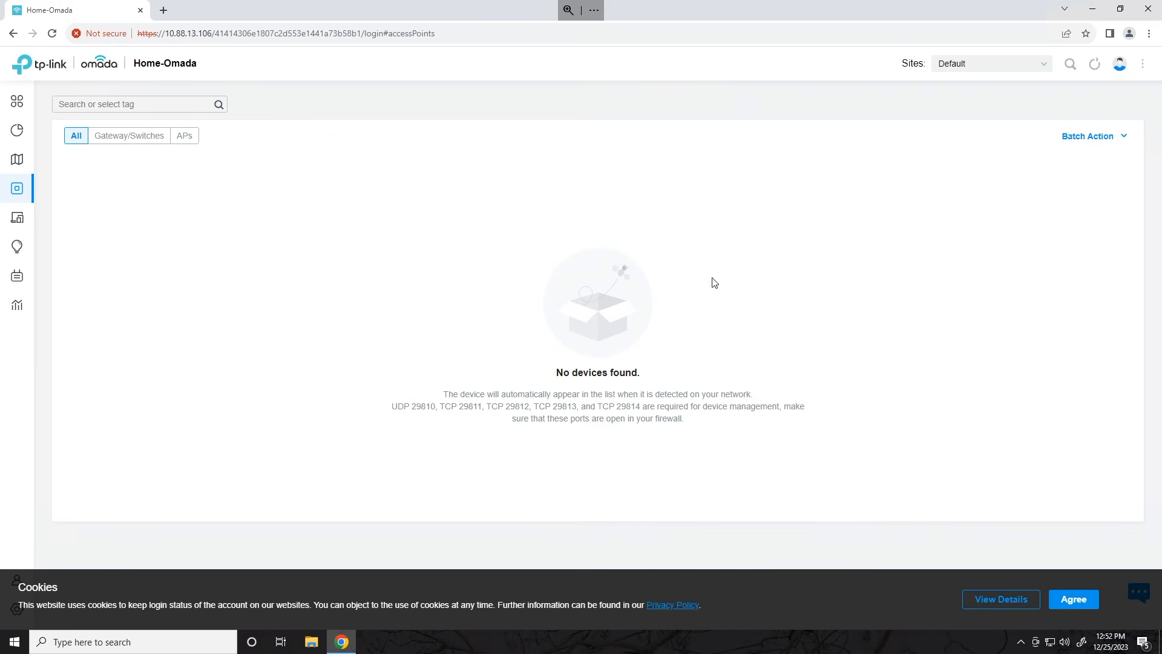
# - Return to the Dashboard, close the update notice, and reopen the Devices list
pyautogui.click(25, 109)
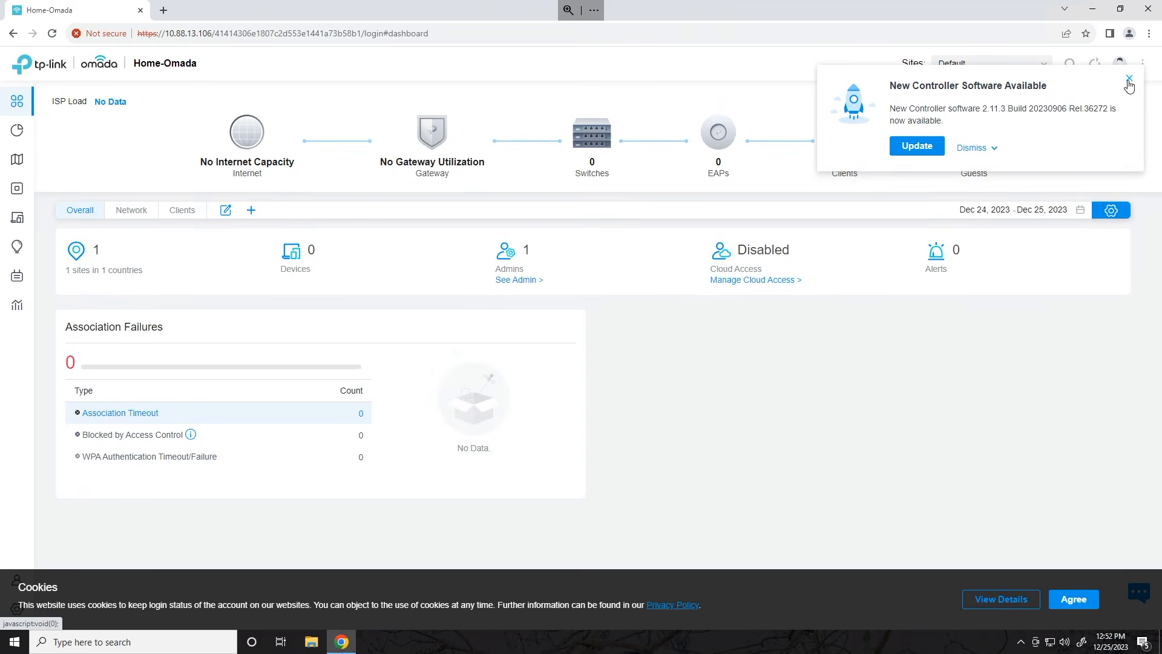
pyautogui.click(1129, 78)
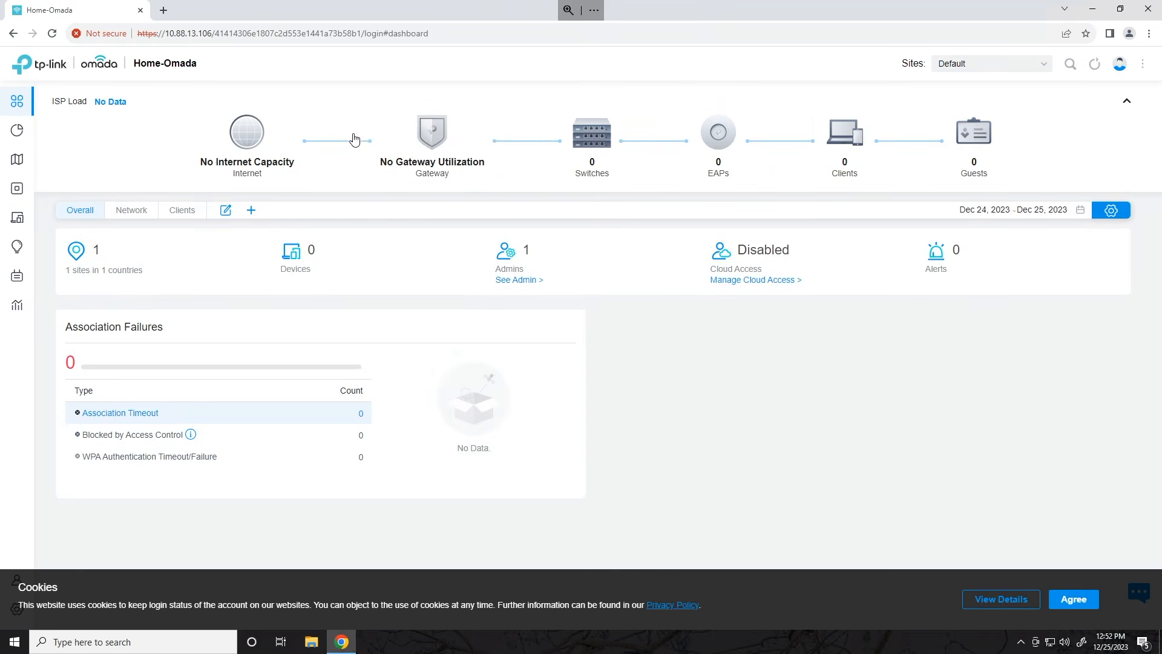
pyautogui.click(36, 188)
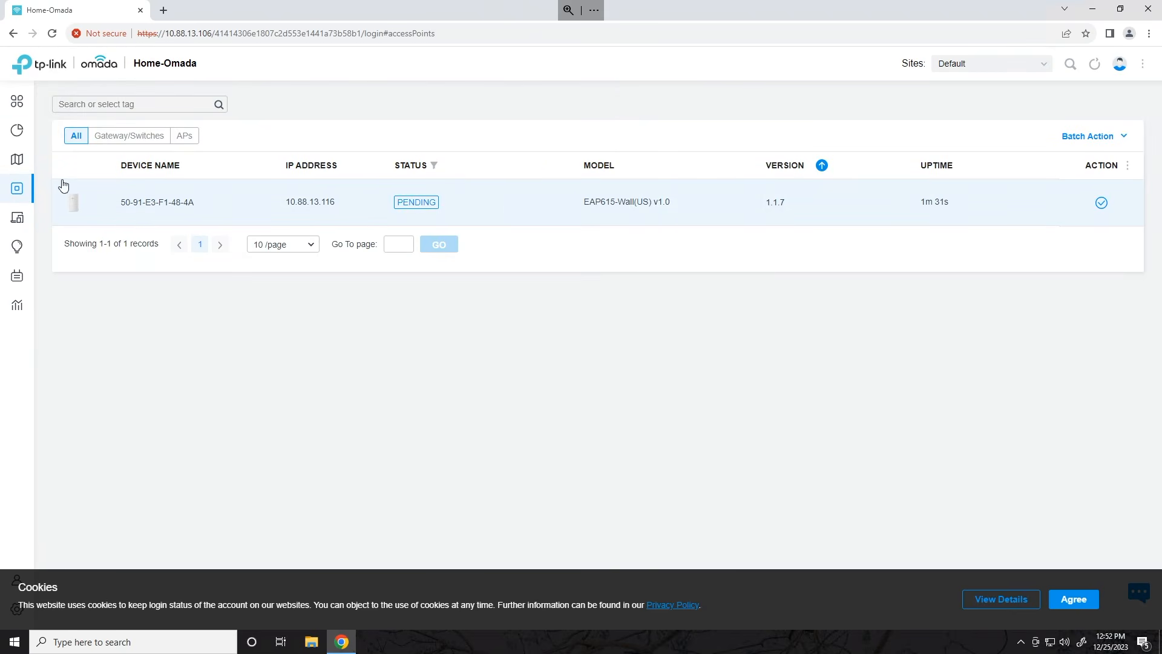
# - Inspect the first pending EAP615-Wall's details panel, close it, and accept the cookie notice
pyautogui.moveTo(17, 133)
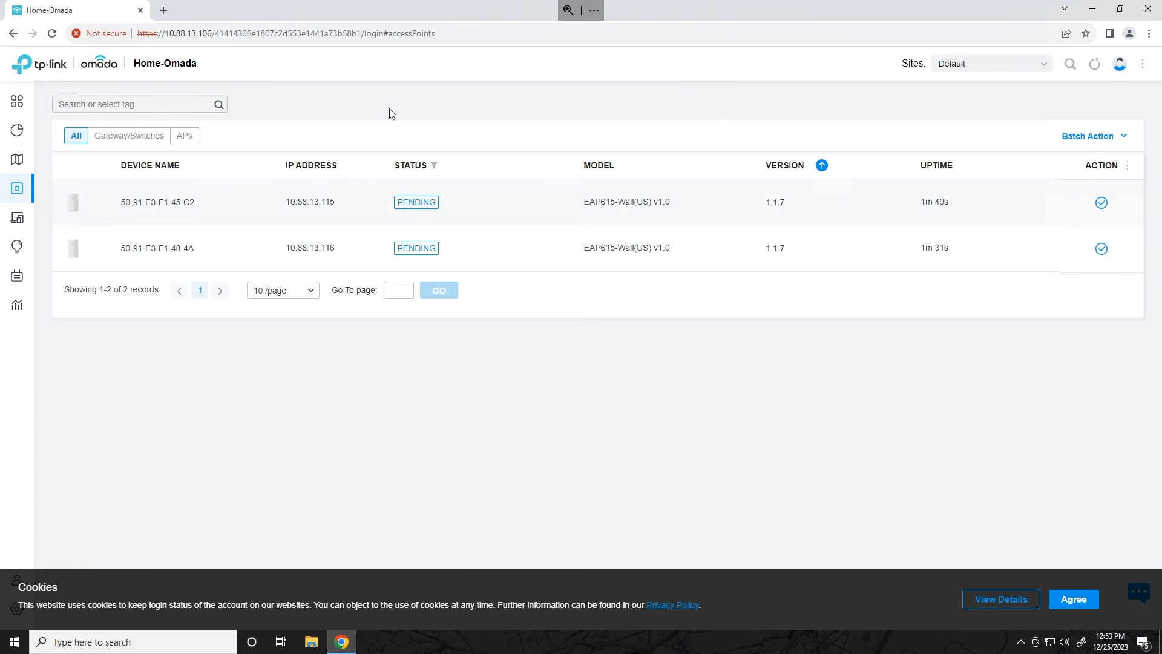
pyautogui.click(349, 199)
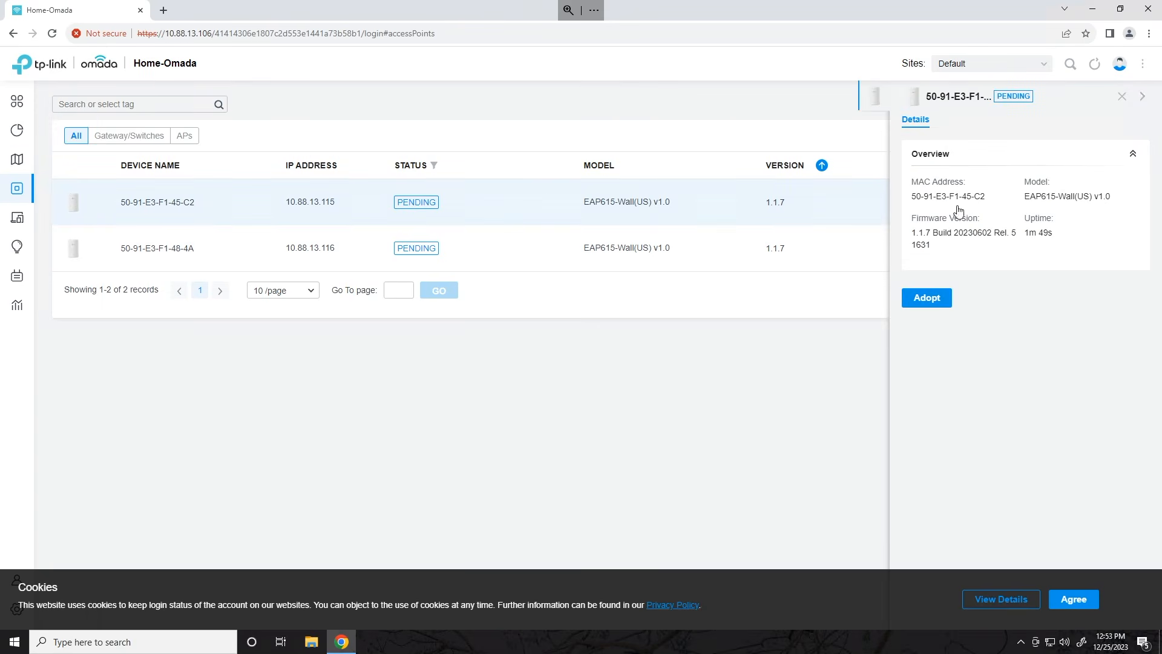
pyautogui.click(1120, 97)
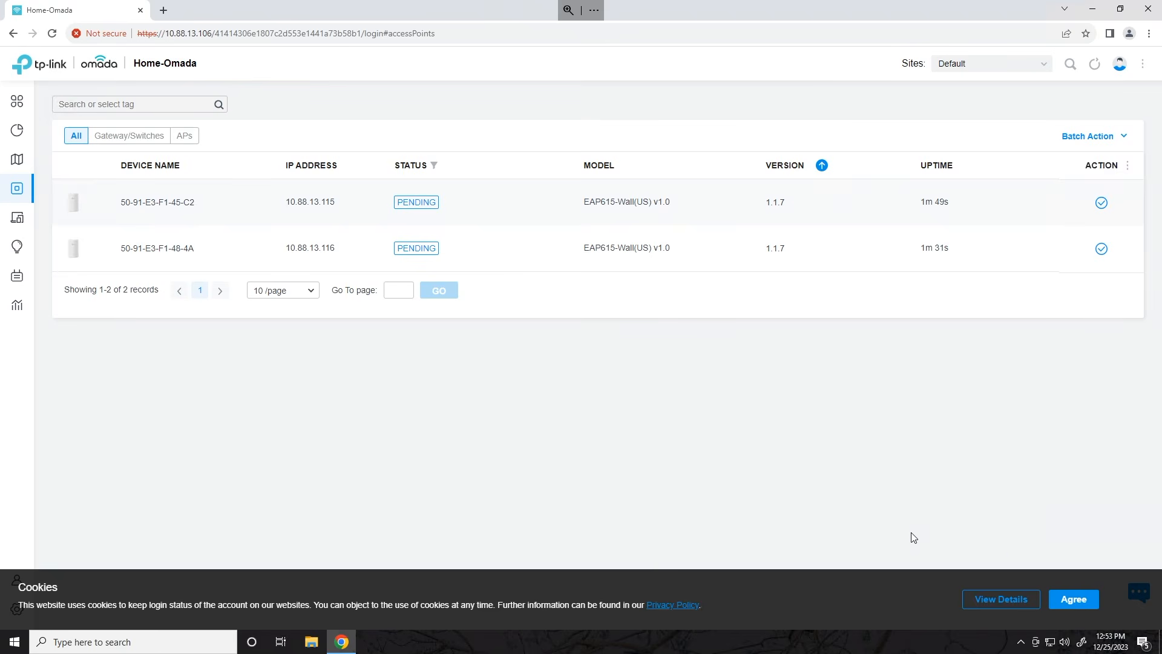
pyautogui.click(1074, 599)
pyautogui.moveTo(18, 608)
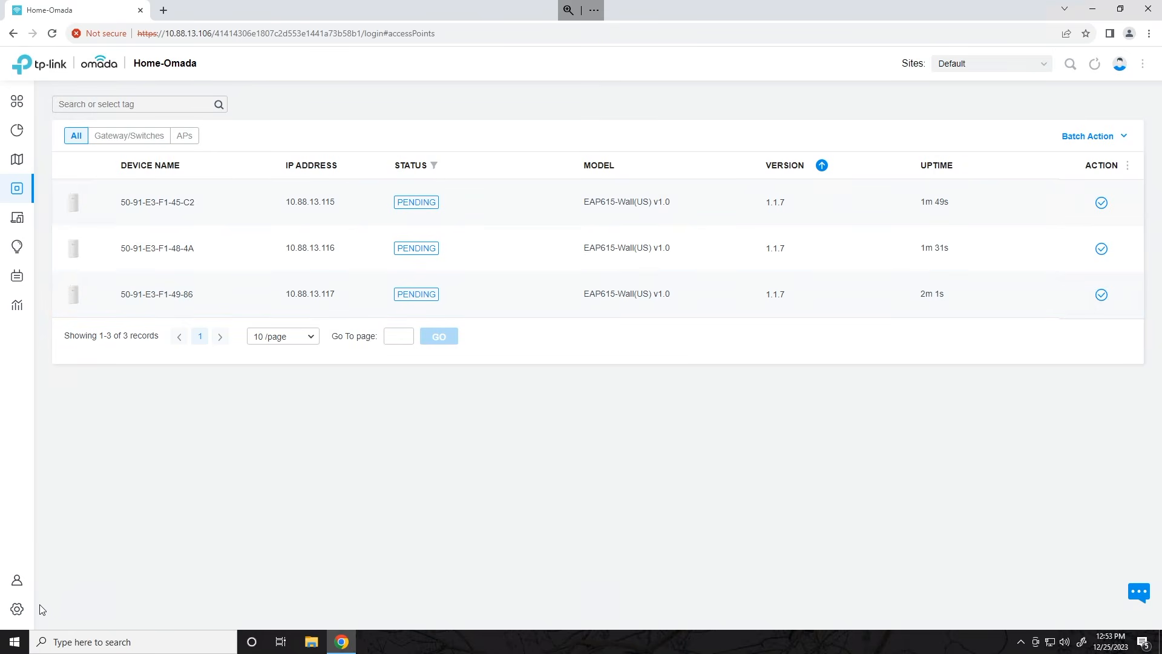
# - Open the Controller settings and select the Controller Hostname/IP value 10.88.13.106
pyautogui.click(17, 612)
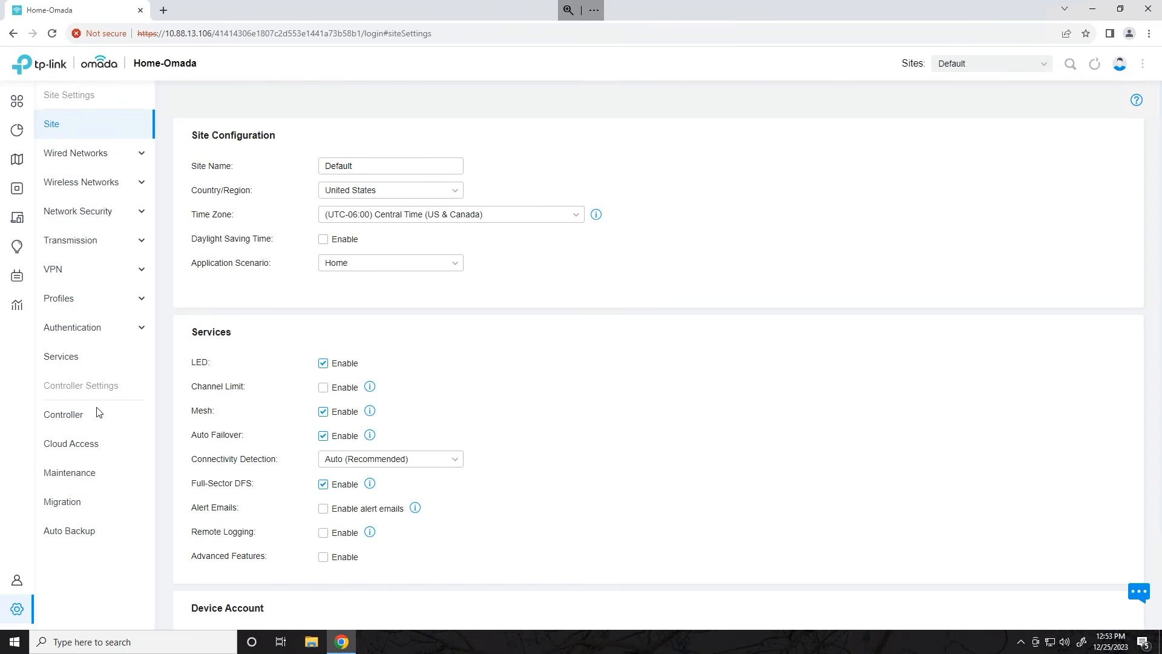
pyautogui.click(82, 416)
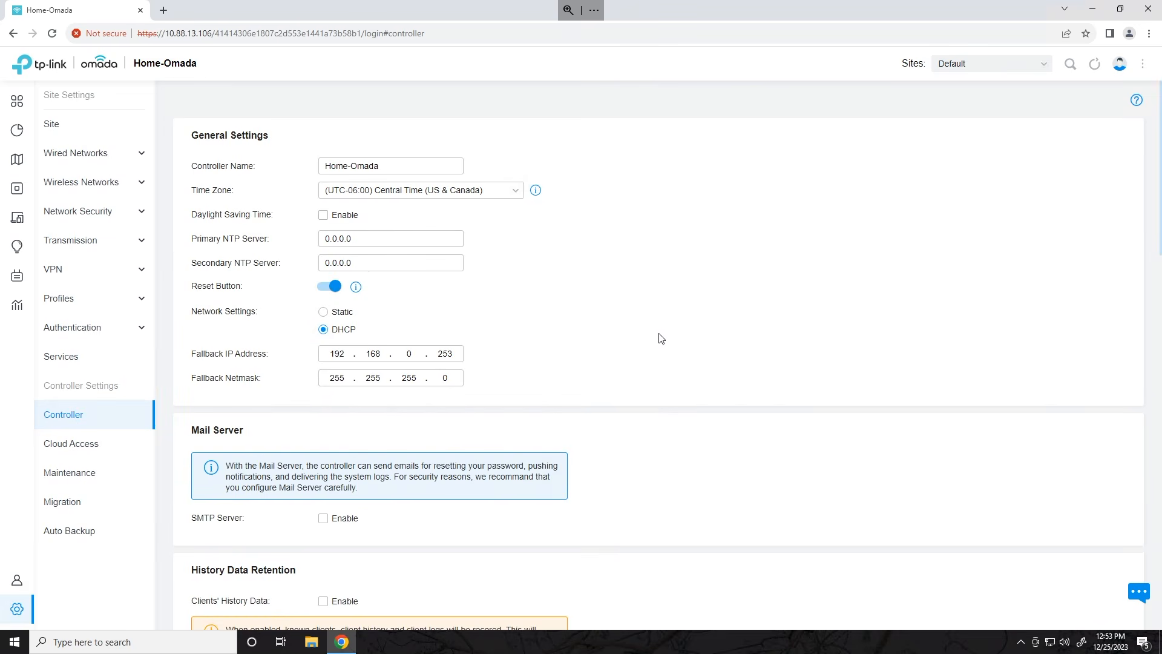
pyautogui.scroll(-15, 659, 336)
pyautogui.scroll(-2, 661, 335)
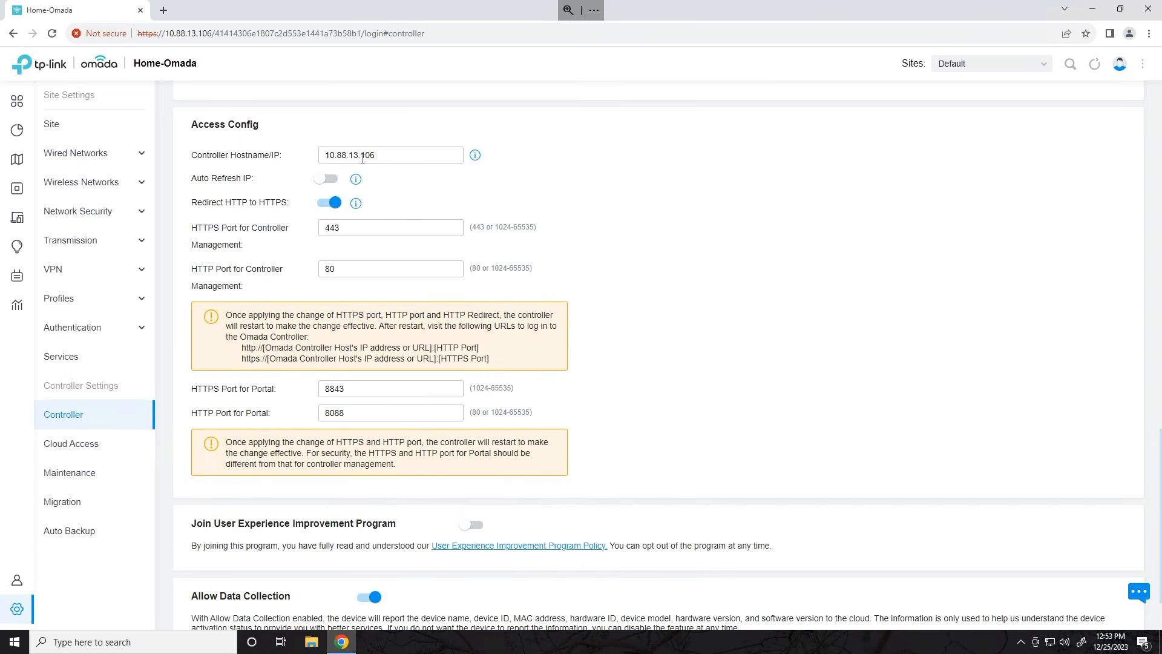
pyautogui.click(281, 158)
pyautogui.hotkey('ctrl', 'a')
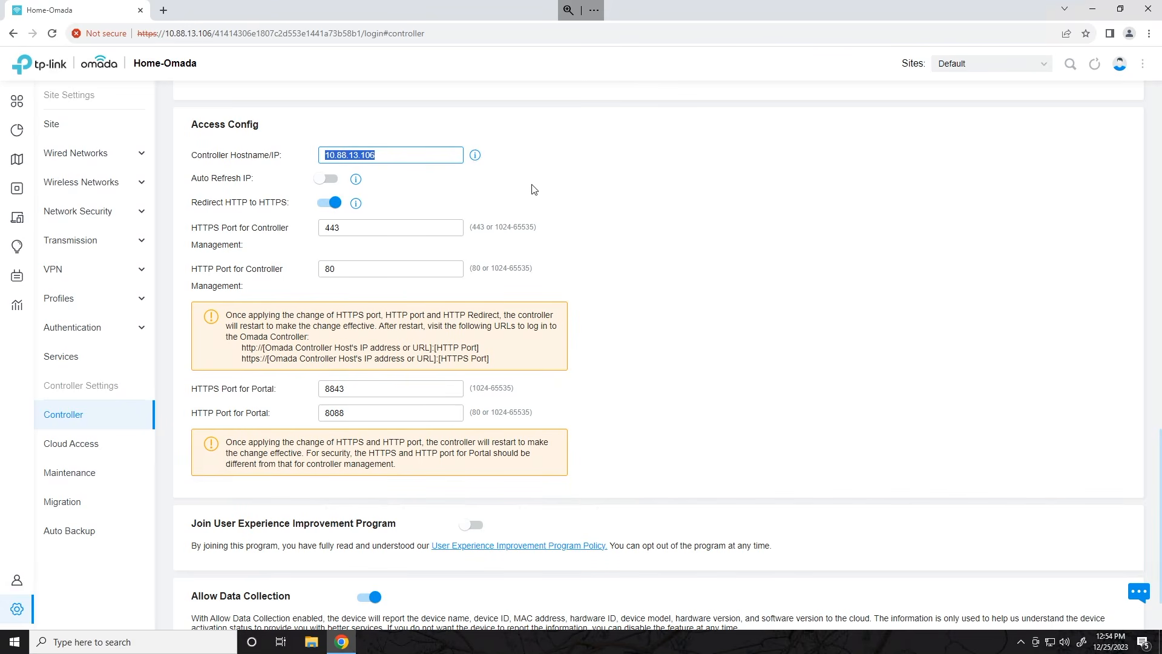
pyautogui.click(626, 181)
# - Scroll back toward General Settings and highlight the fallback IP address
pyautogui.scroll(2, 297, 189)
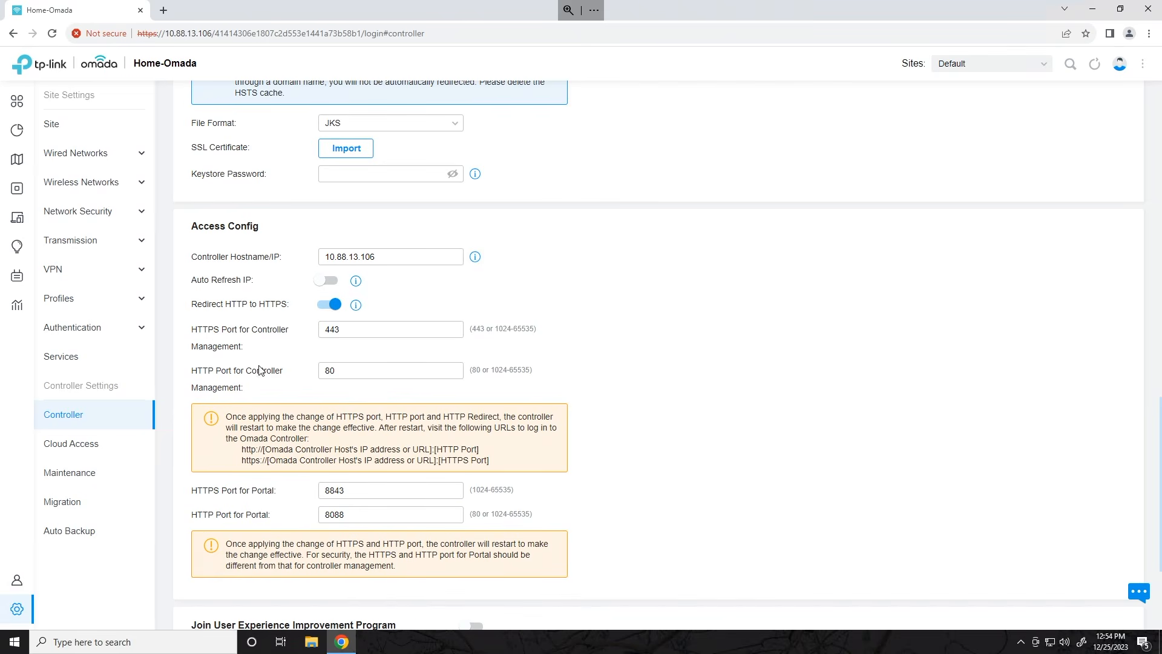
pyautogui.scroll(-1, 681, 452)
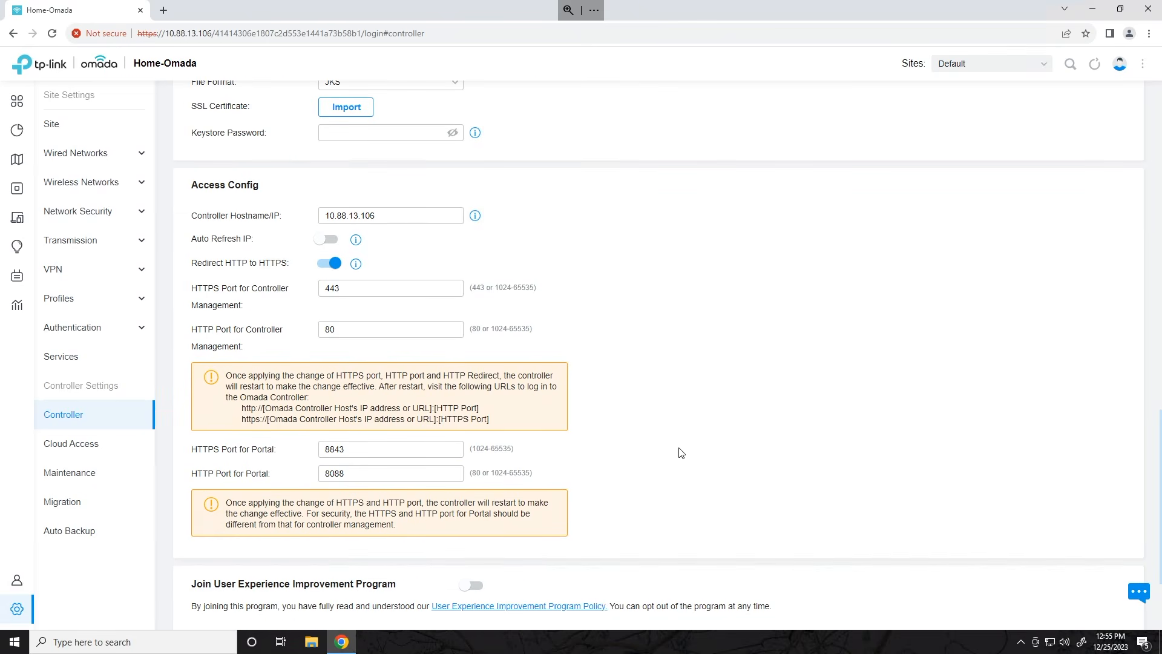
pyautogui.scroll(10, 684, 470)
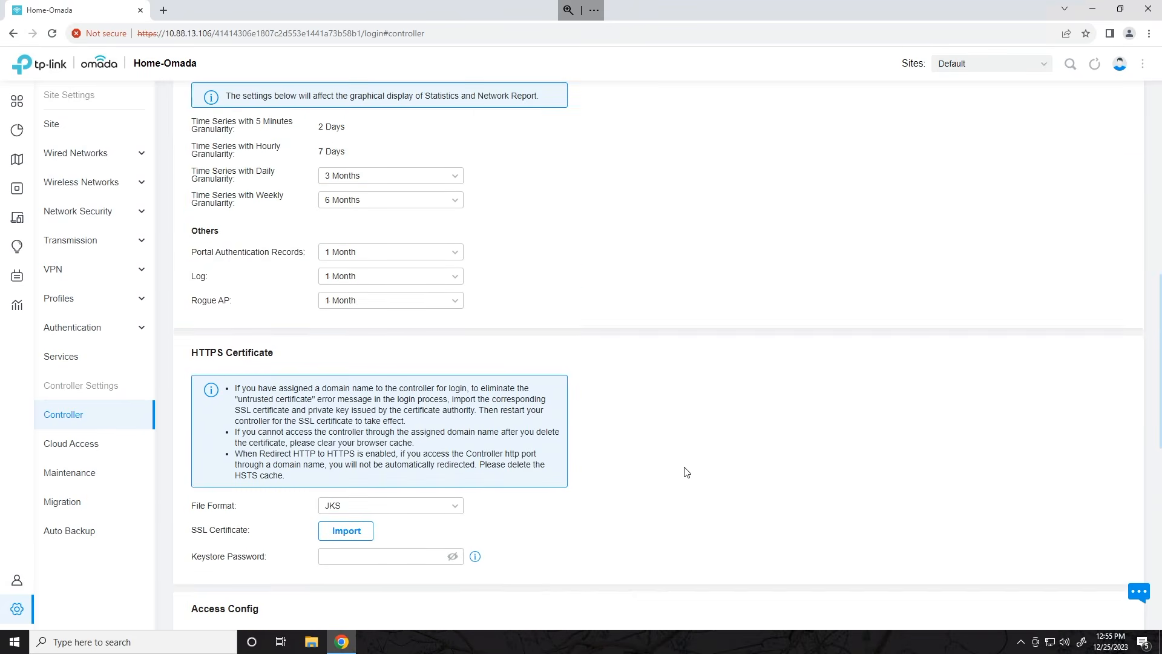
pyautogui.scroll(5, 687, 472)
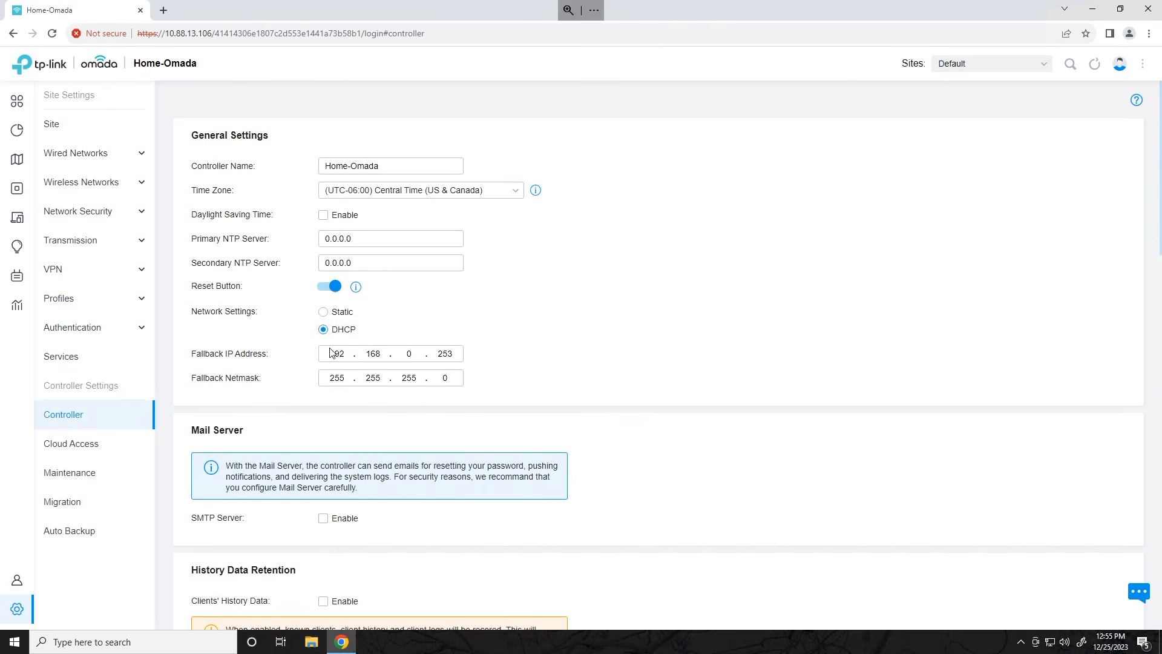
pyautogui.moveTo(329, 355); pyautogui.dragTo(469, 355)
# - Adopt all three pending EAP615-Wall APs, retrying the first, until each shows Connected
pyautogui.click(47, 188)
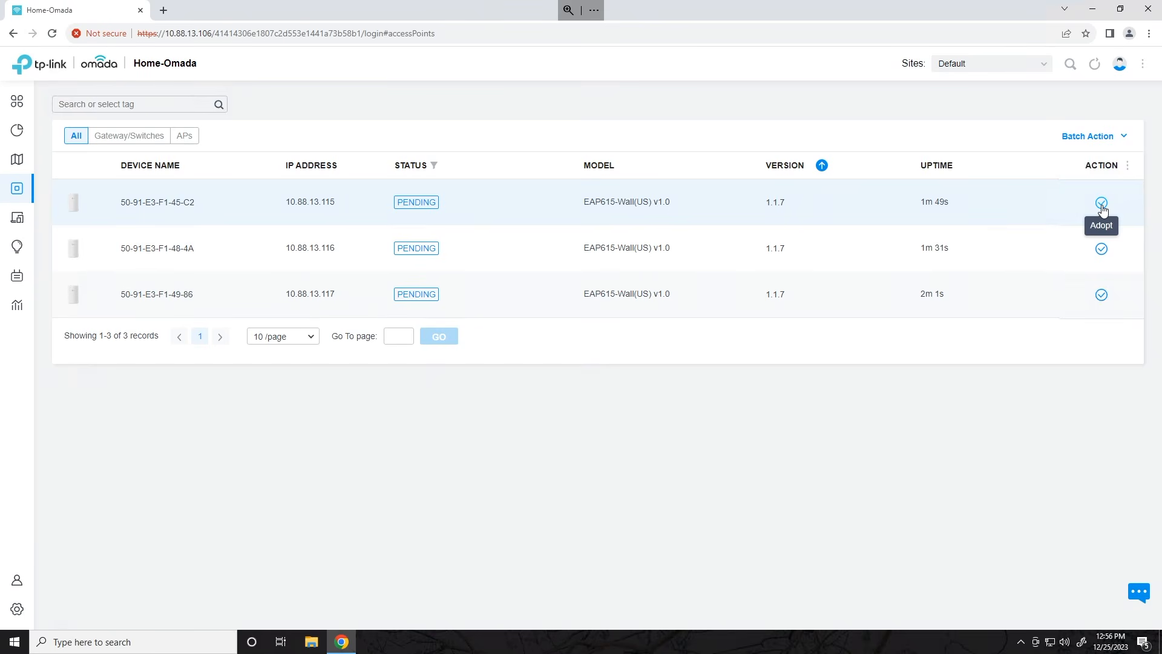
pyautogui.click(1101, 204)
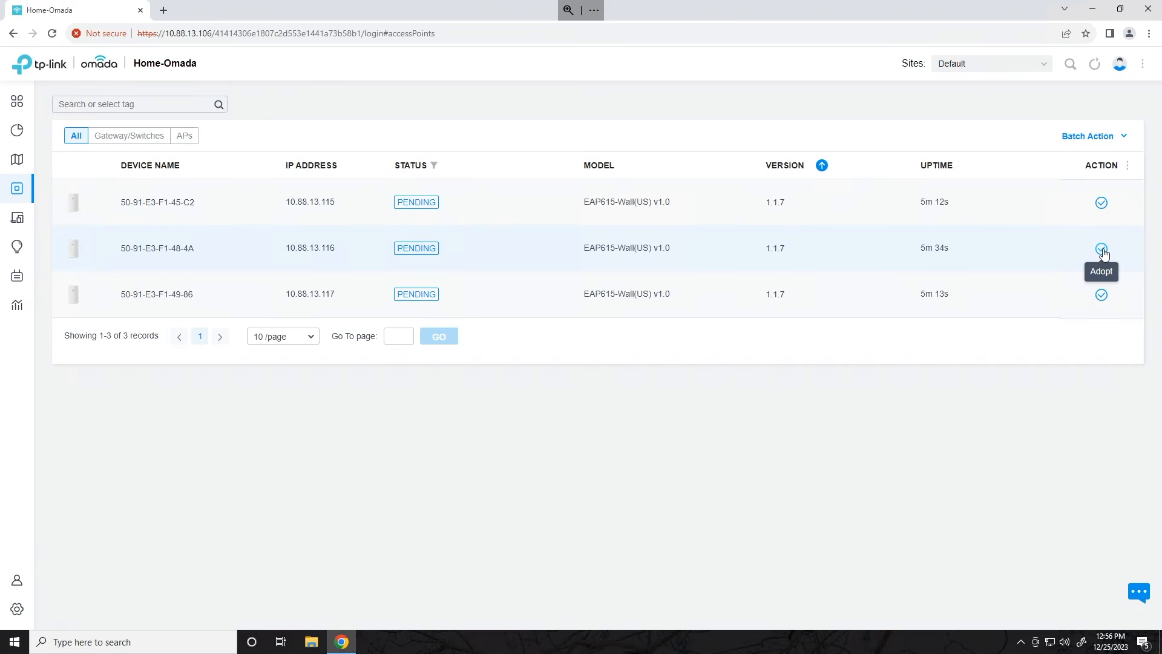
pyautogui.click(1101, 249)
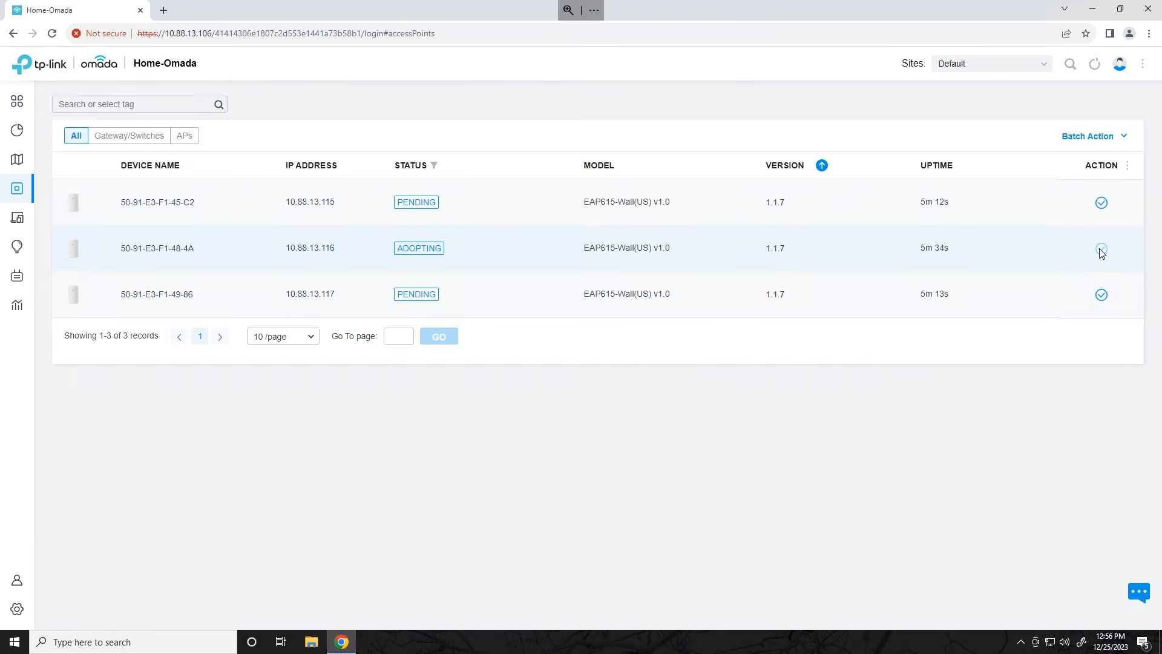
pyautogui.click(1102, 295)
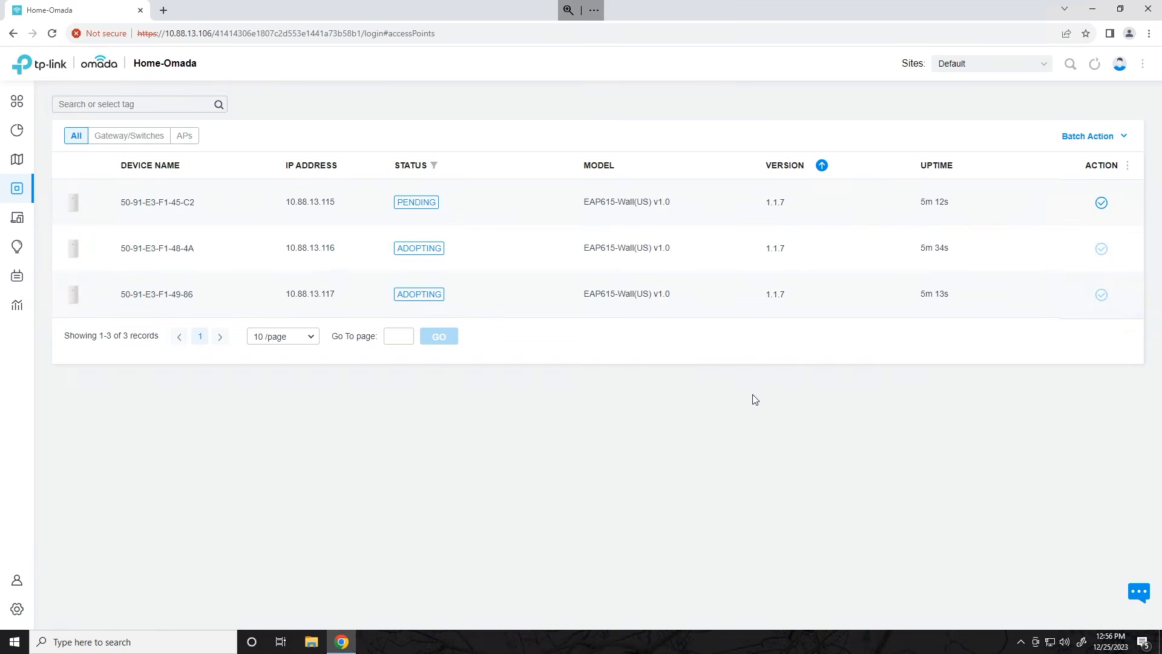
pyautogui.click(1102, 203)
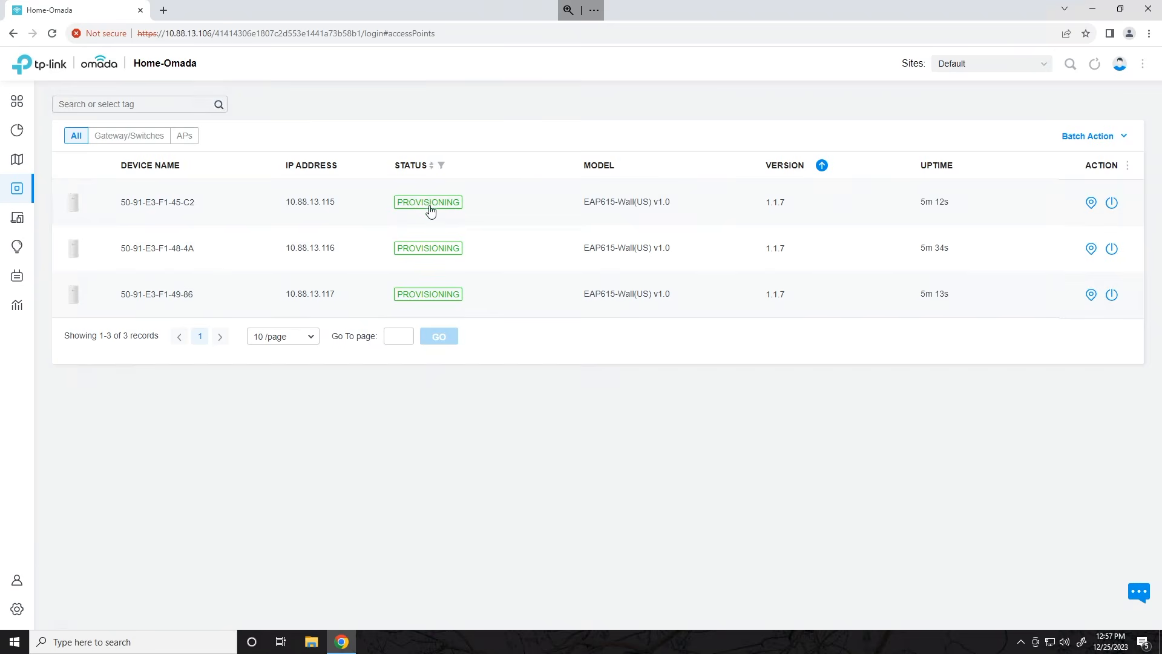
pyautogui.moveTo(18, 608)
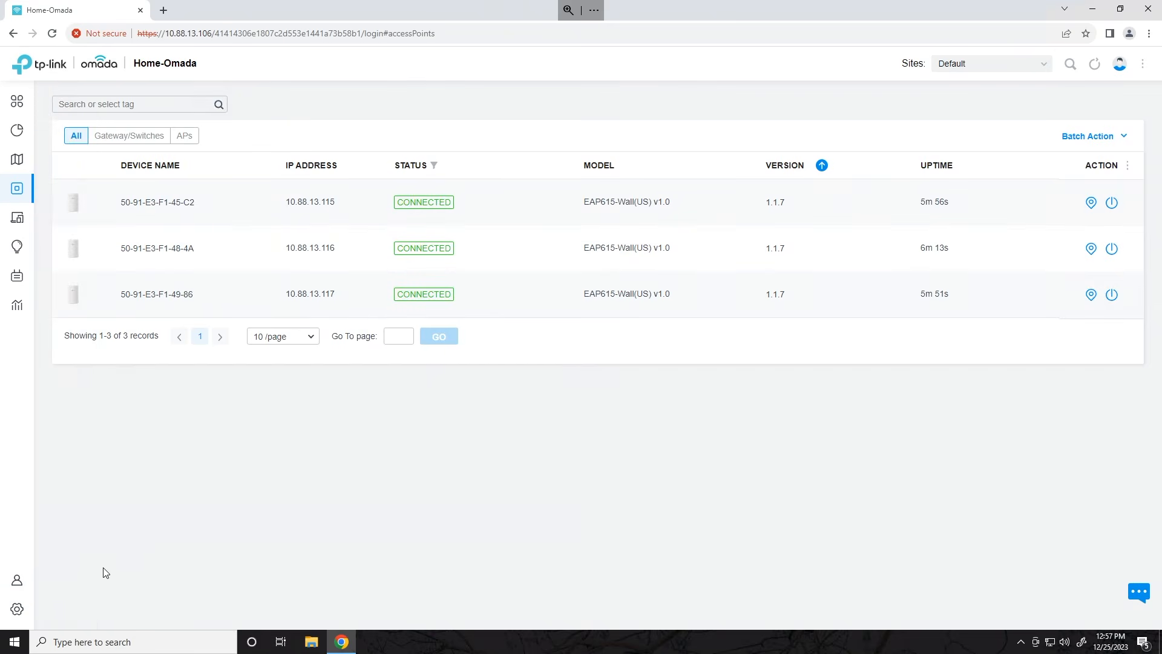
# - Open the WLAN list in site settings and select the Toasty-Wifi SSID name
pyautogui.click(21, 612)
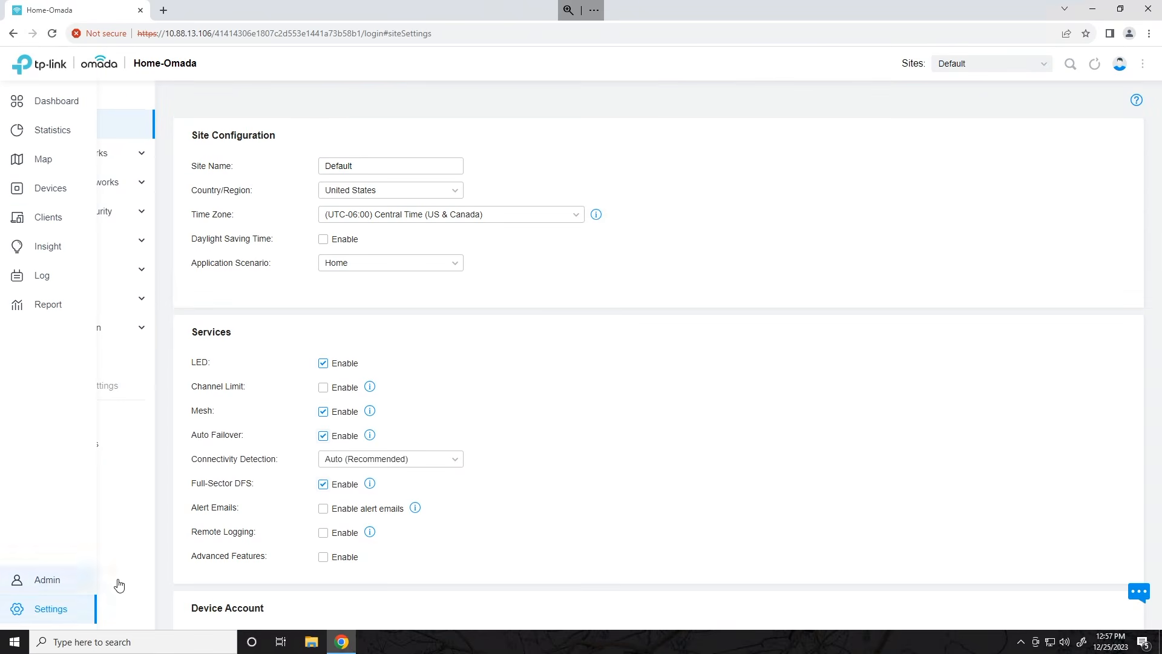
pyautogui.click(107, 183)
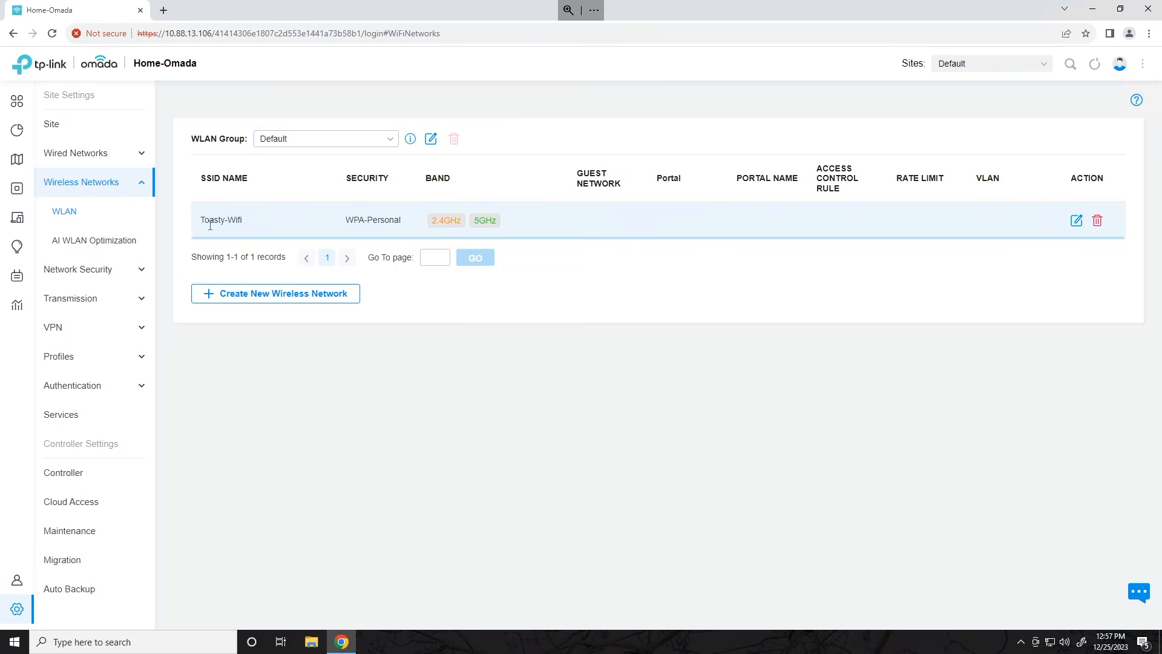
pyautogui.moveTo(207, 220)
pyautogui.mouseDown()
pyautogui.moveTo(197, 219)
pyautogui.moveTo(249, 222)
pyautogui.moveTo(190, 224)
pyautogui.mouseUp()
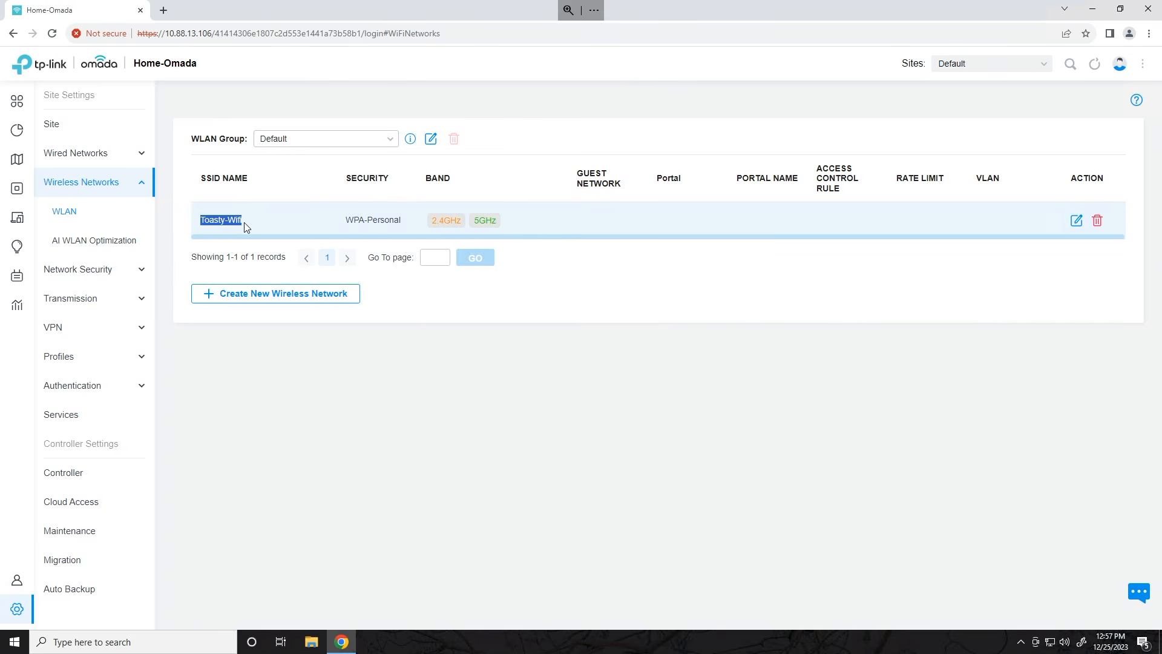
pyautogui.moveTo(20, 190)
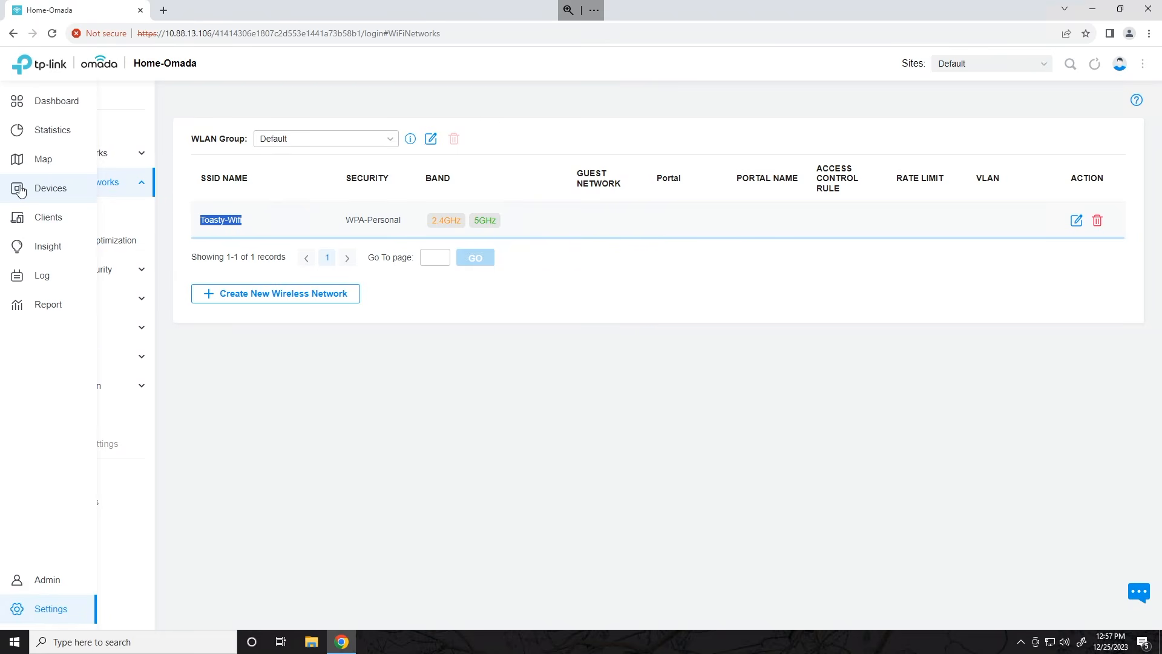
# - Browse the Wired Networks LAN list and port Profile tab, then show the Toasty-Wifi WLAN table
pyautogui.click(88, 159)
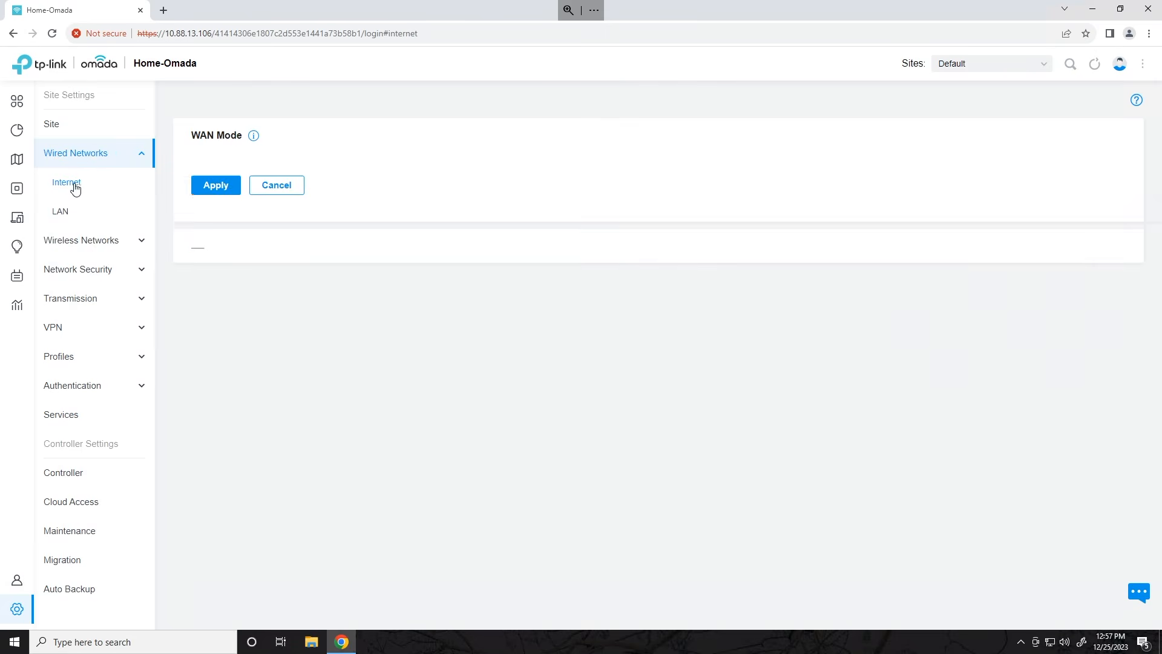
pyautogui.click(72, 211)
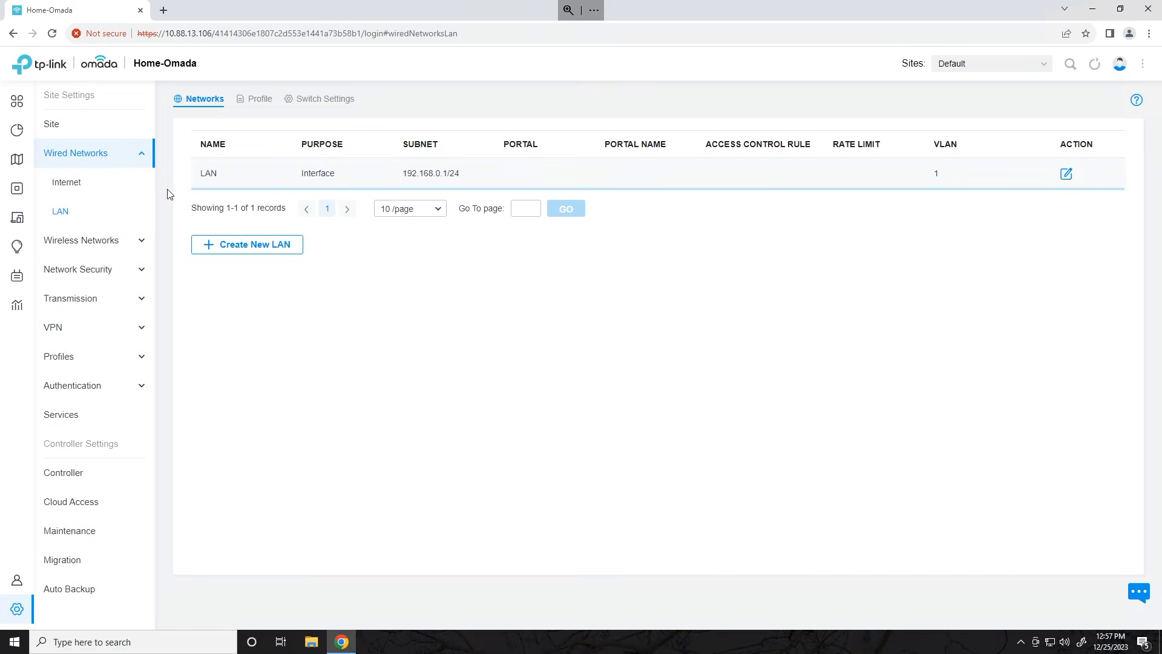
pyautogui.click(254, 100)
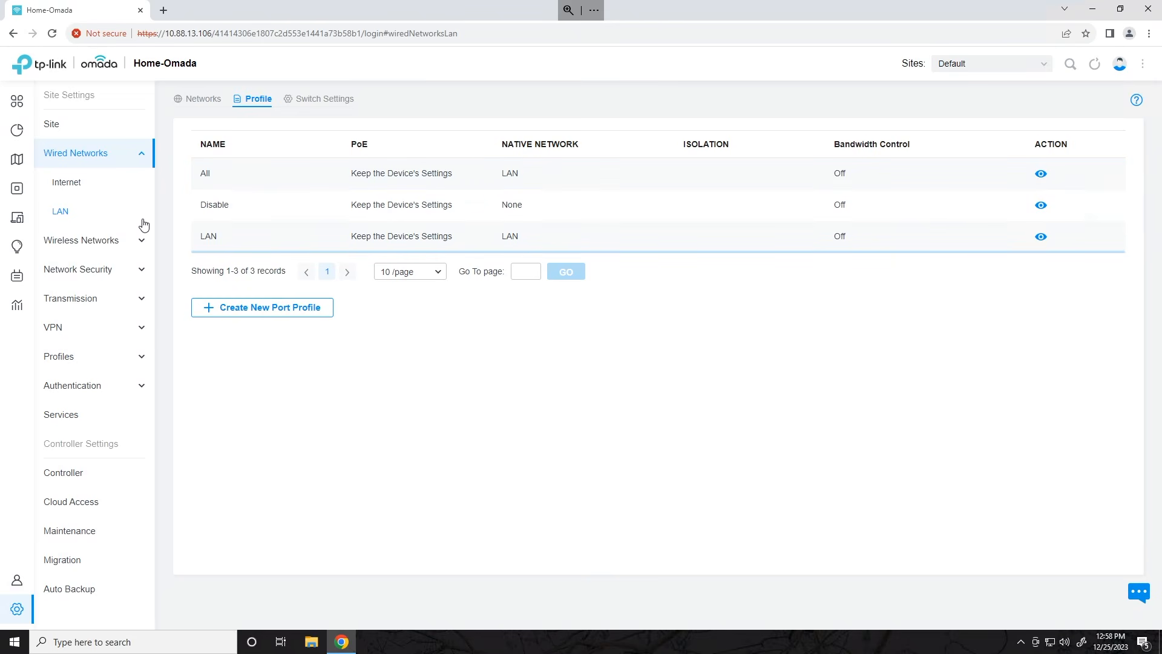
pyautogui.click(92, 183)
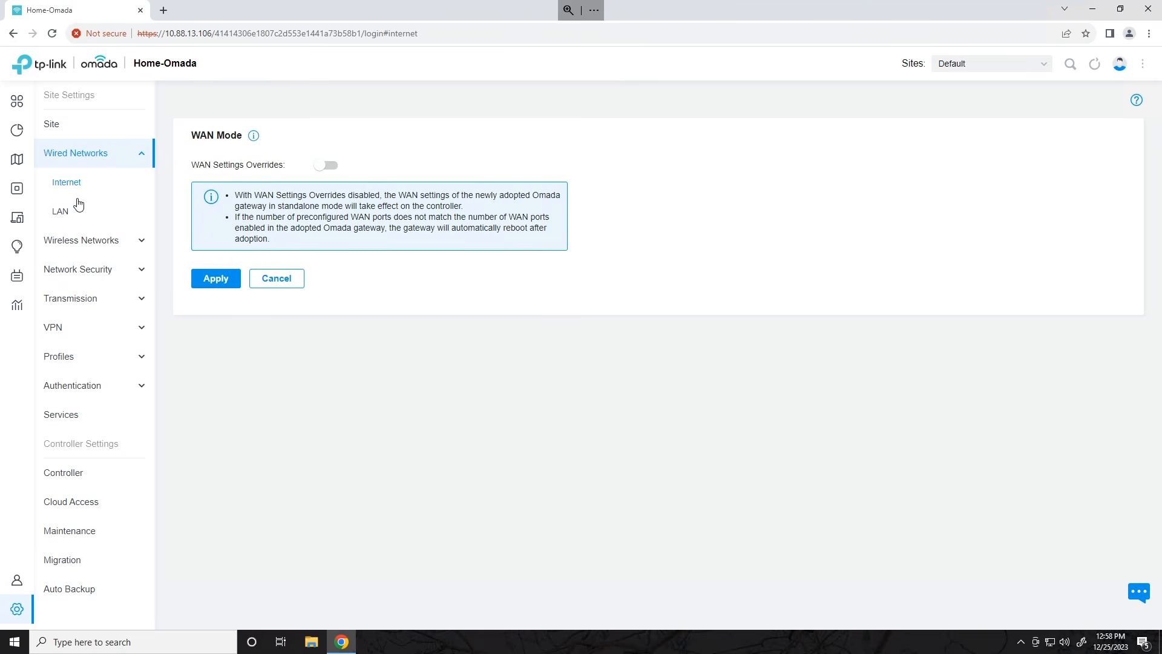
pyautogui.click(68, 215)
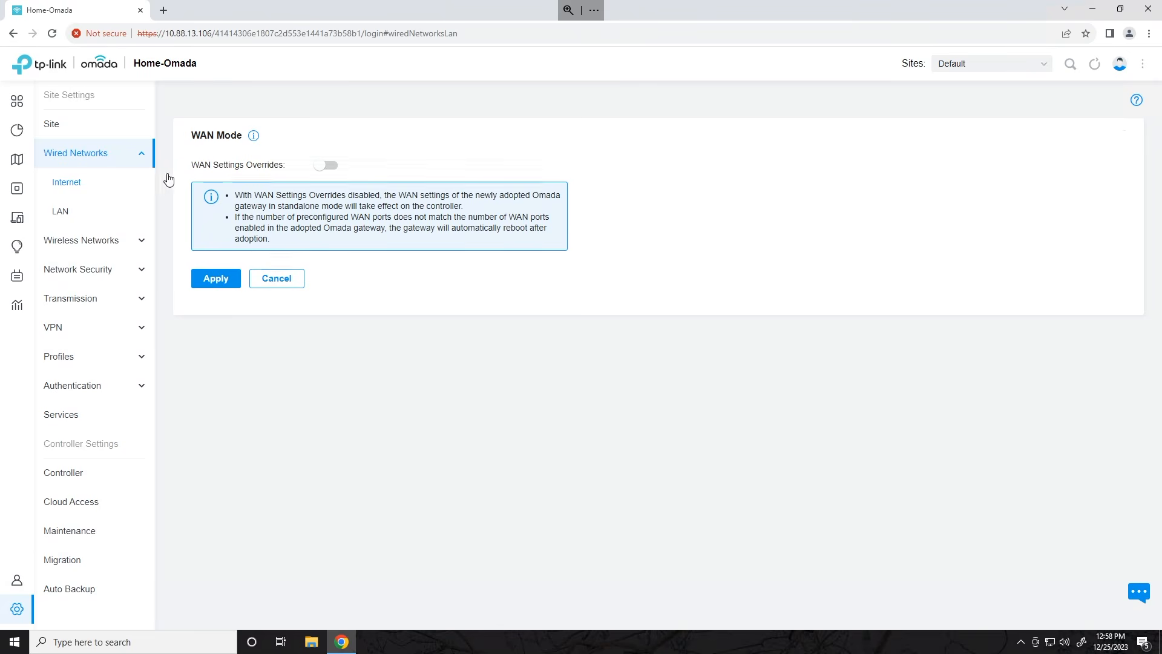
pyautogui.click(268, 105)
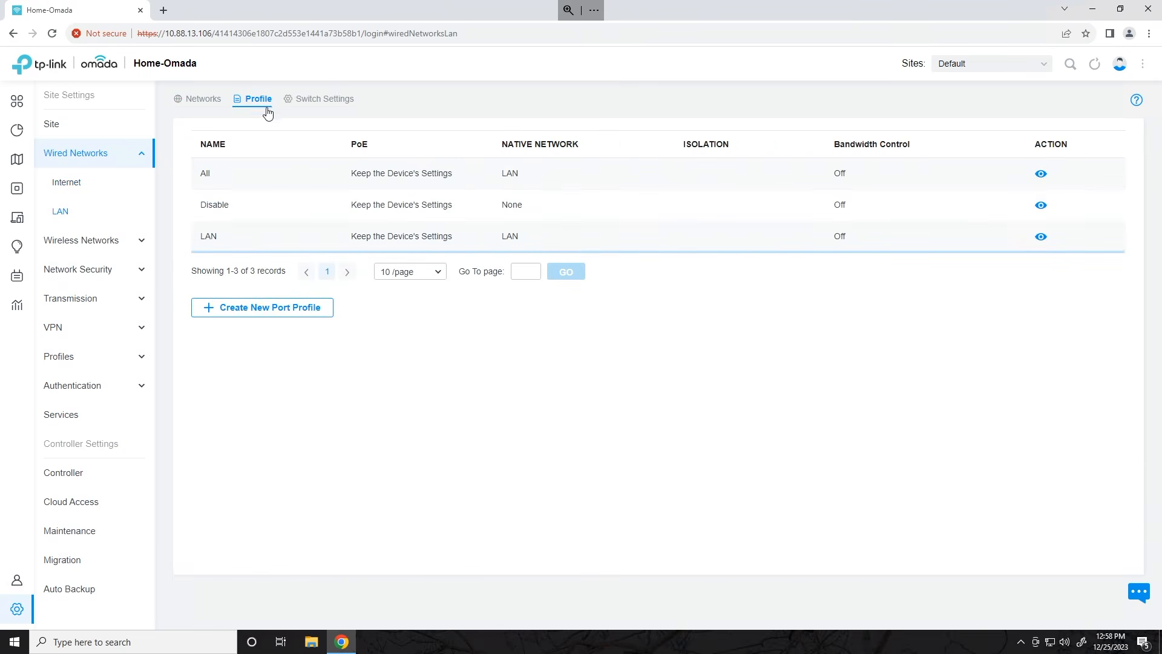
pyautogui.click(117, 241)
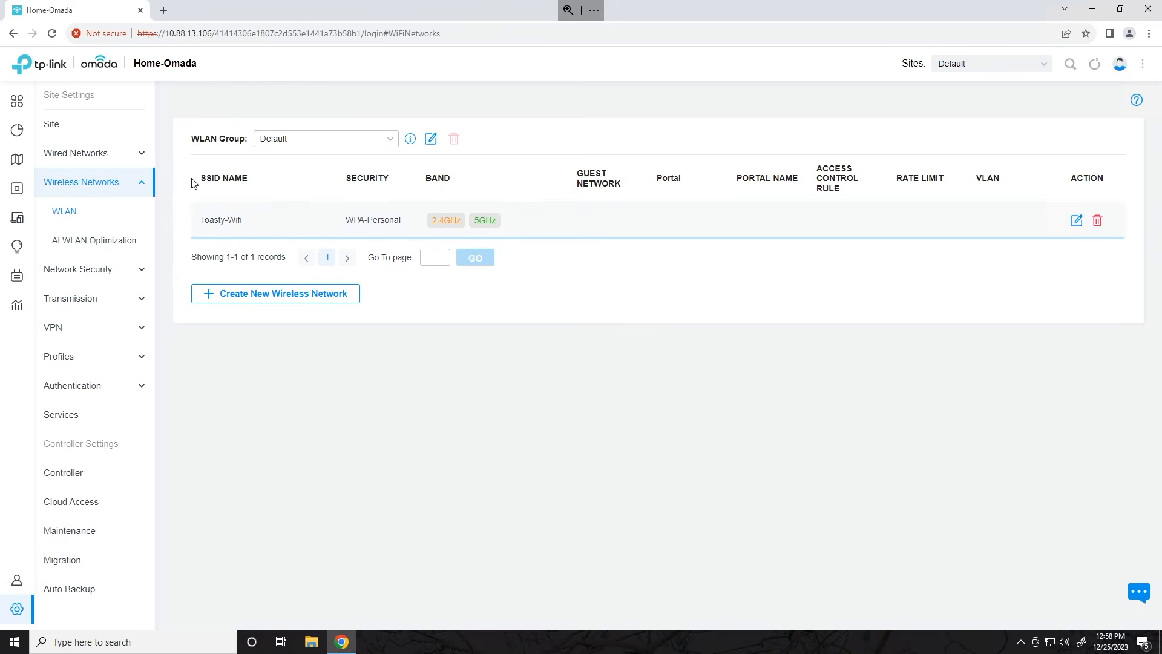
# - View the three Connected EAP615-Wall APs on 1.1.7 and open the header's options menu
pyautogui.click(47, 187)
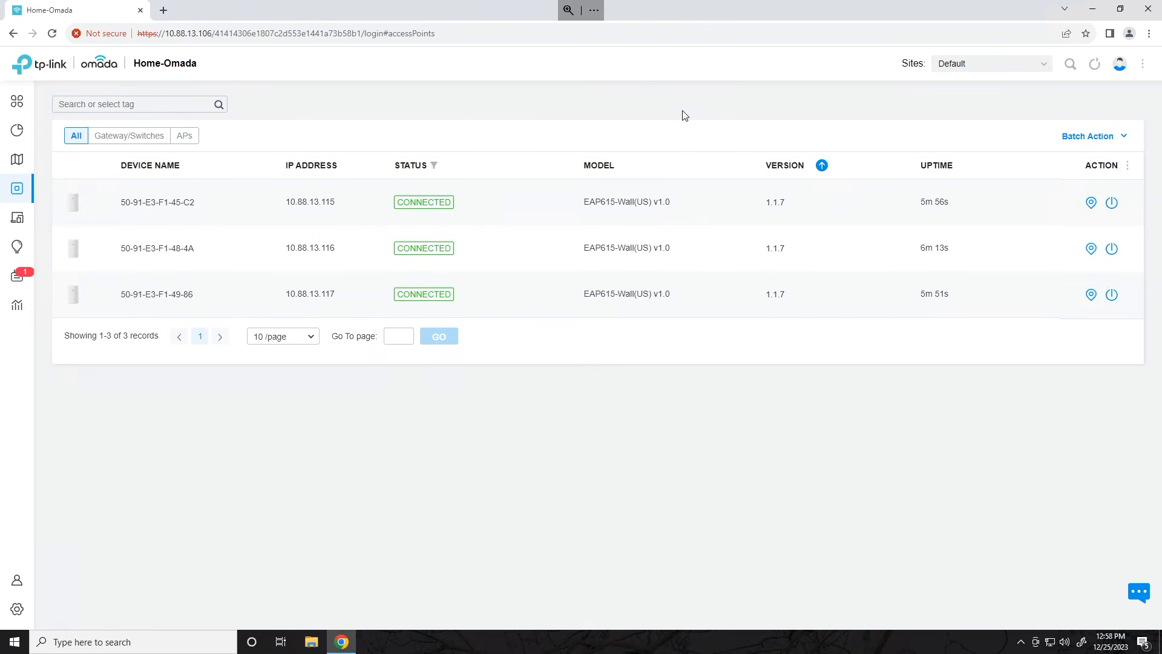
pyautogui.click(1143, 67)
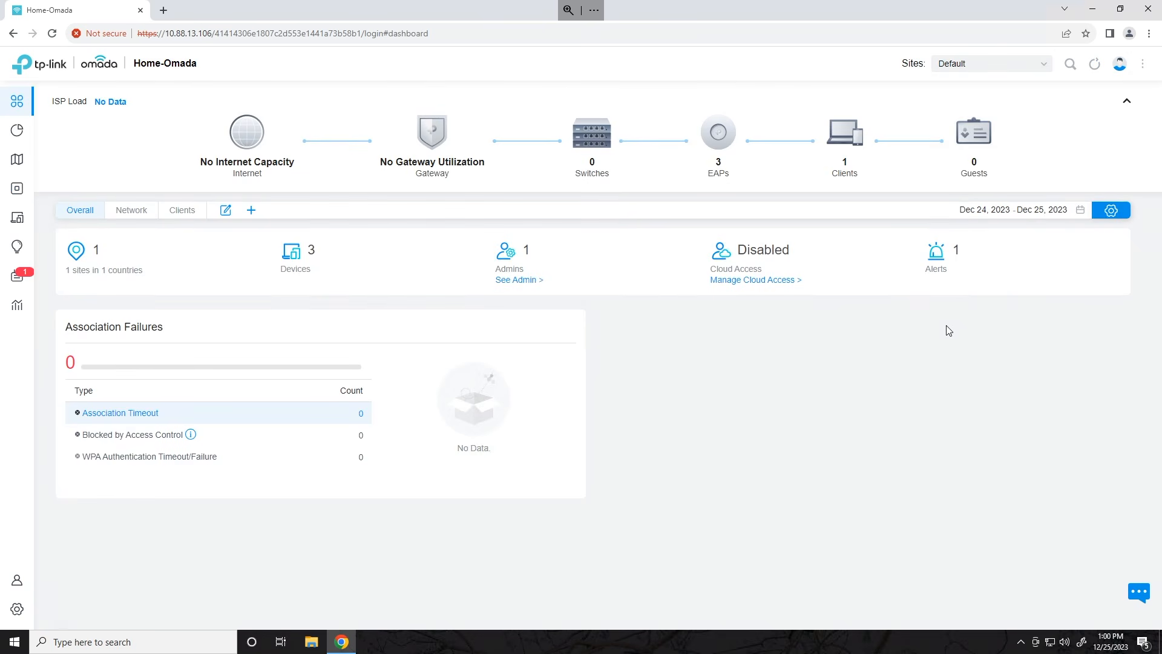
# - Check for a controller firmware upgrade on the Maintenance settings page
pyautogui.click(14, 616)
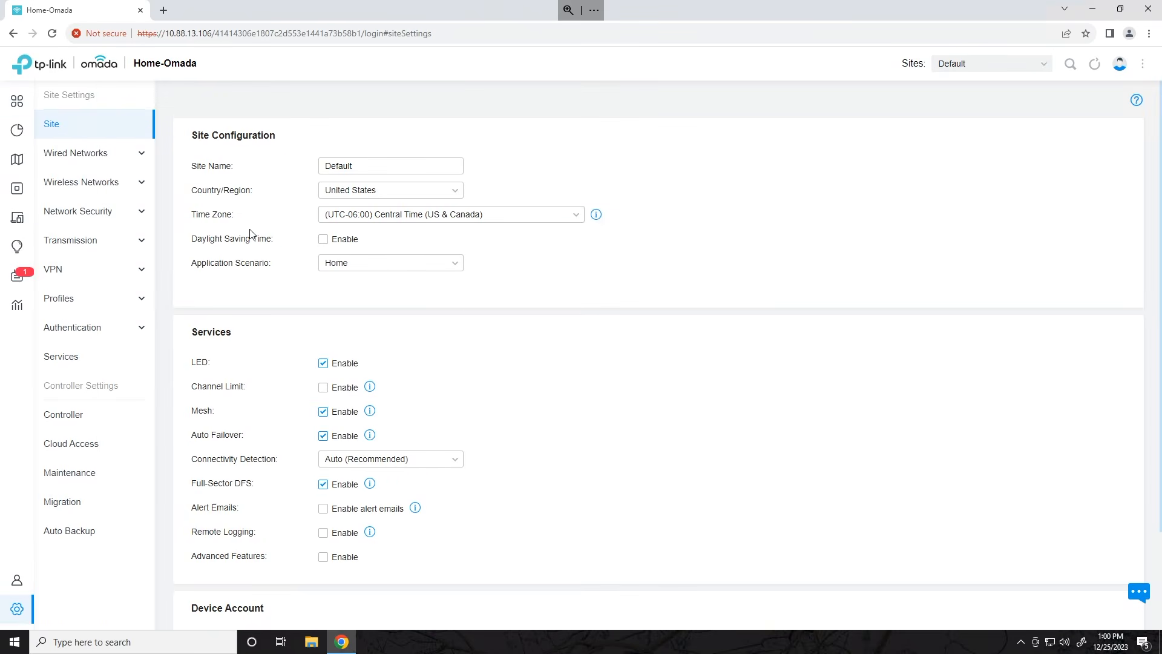
pyautogui.click(67, 481)
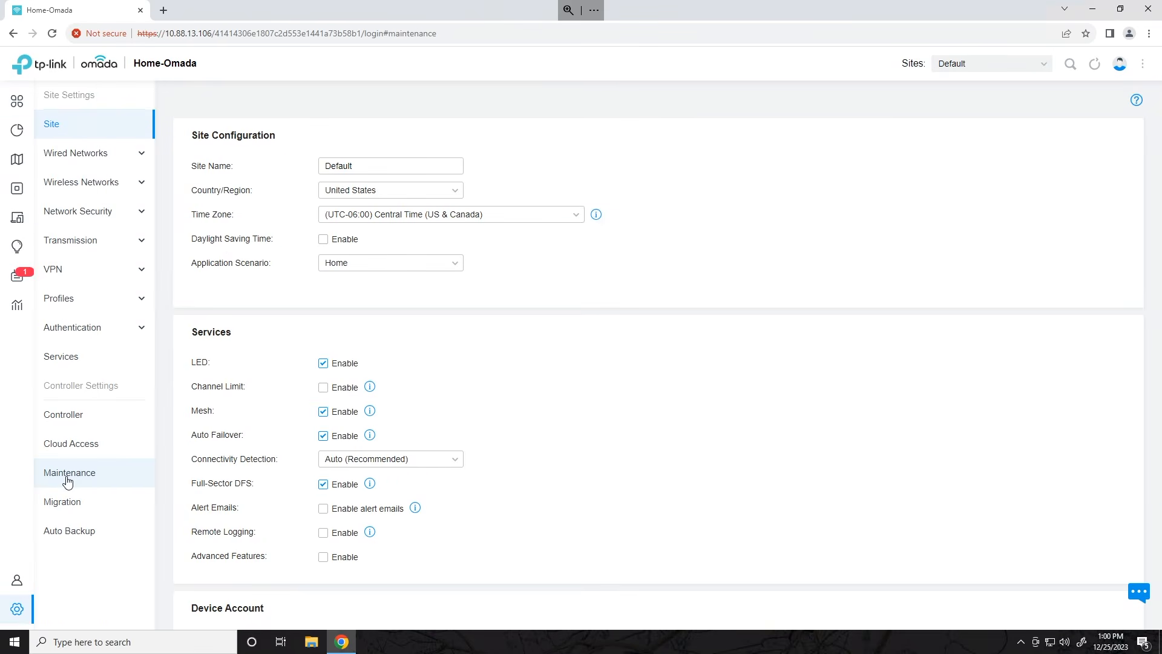
pyautogui.scroll(-12, 704, 403)
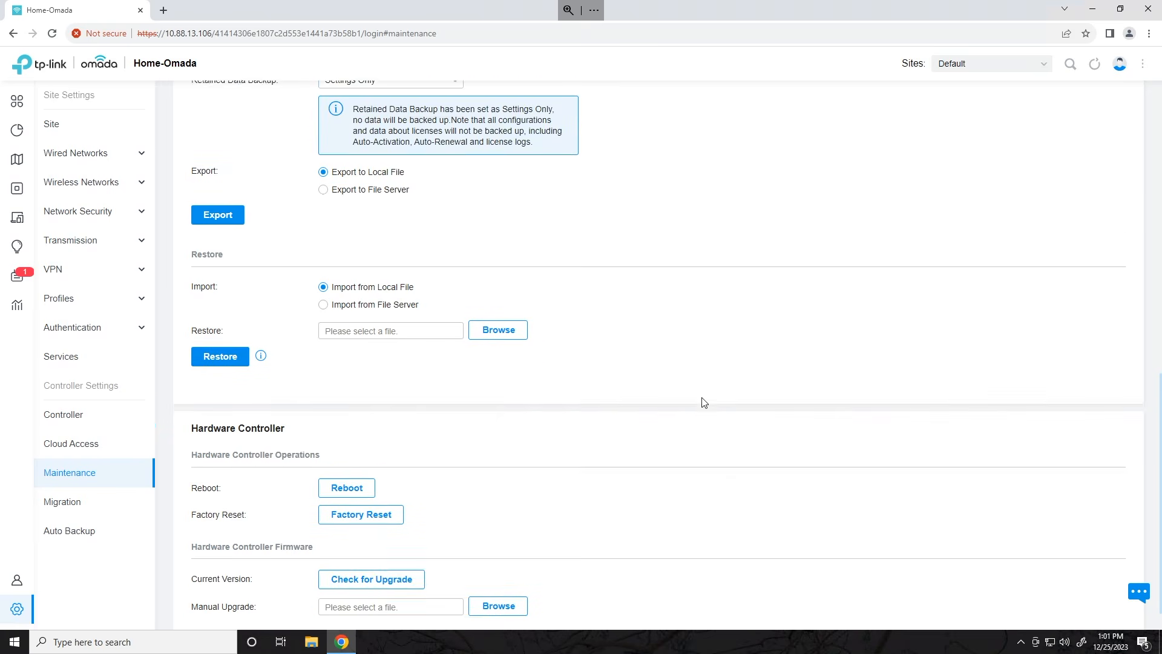
pyautogui.scroll(-1, 704, 402)
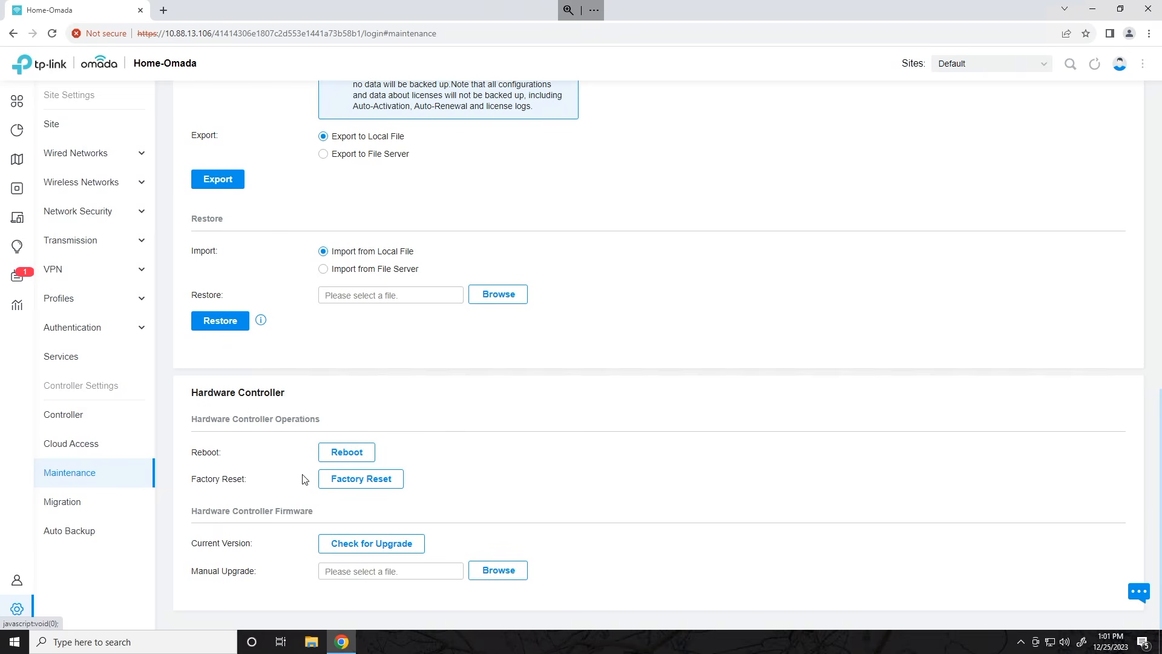
pyautogui.click(357, 548)
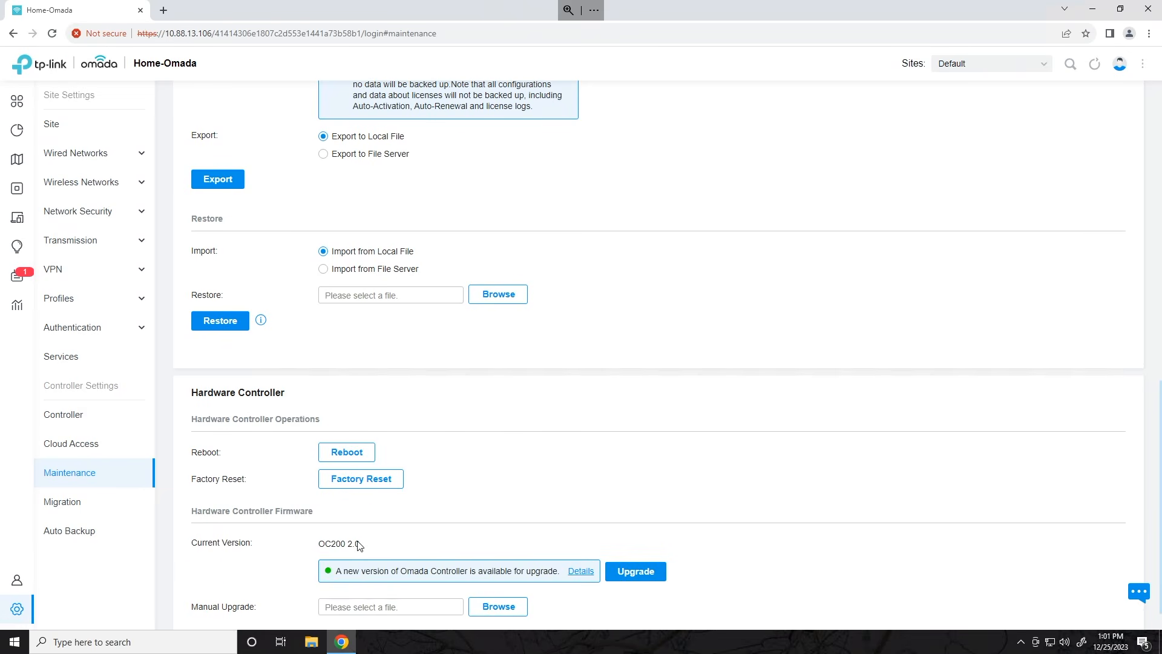
pyautogui.scroll(-1, 526, 472)
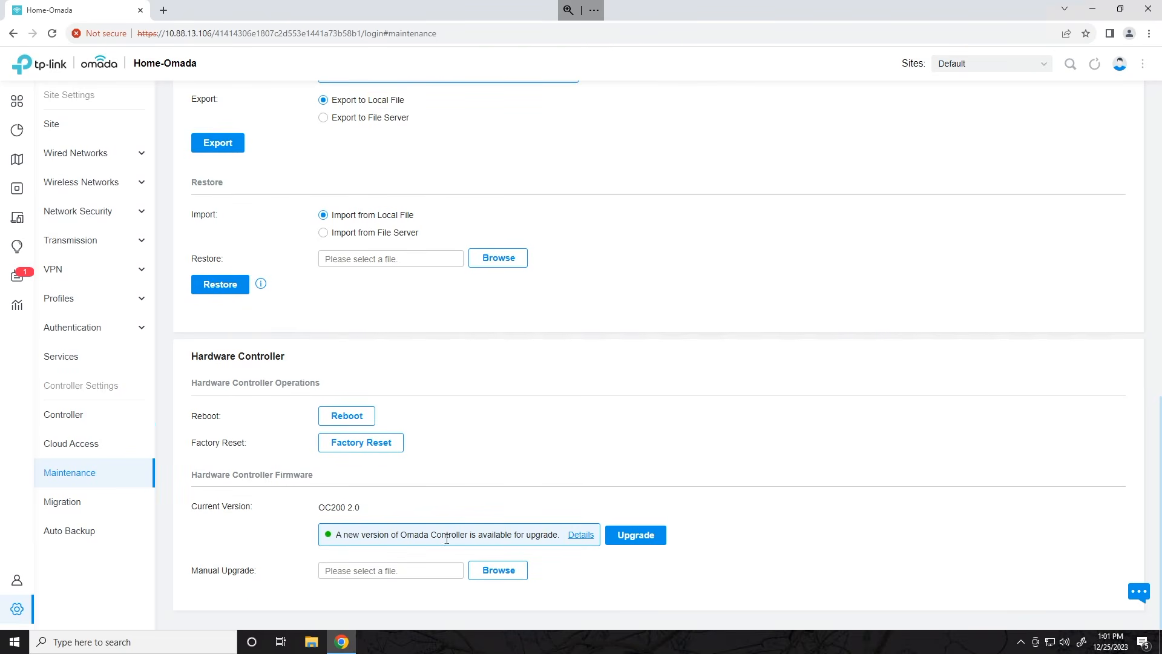
pyautogui.moveTo(348, 535); pyautogui.dragTo(534, 535)
# - Review the OC200 update details and full release notes, then start the upgrade
pyautogui.click(581, 539)
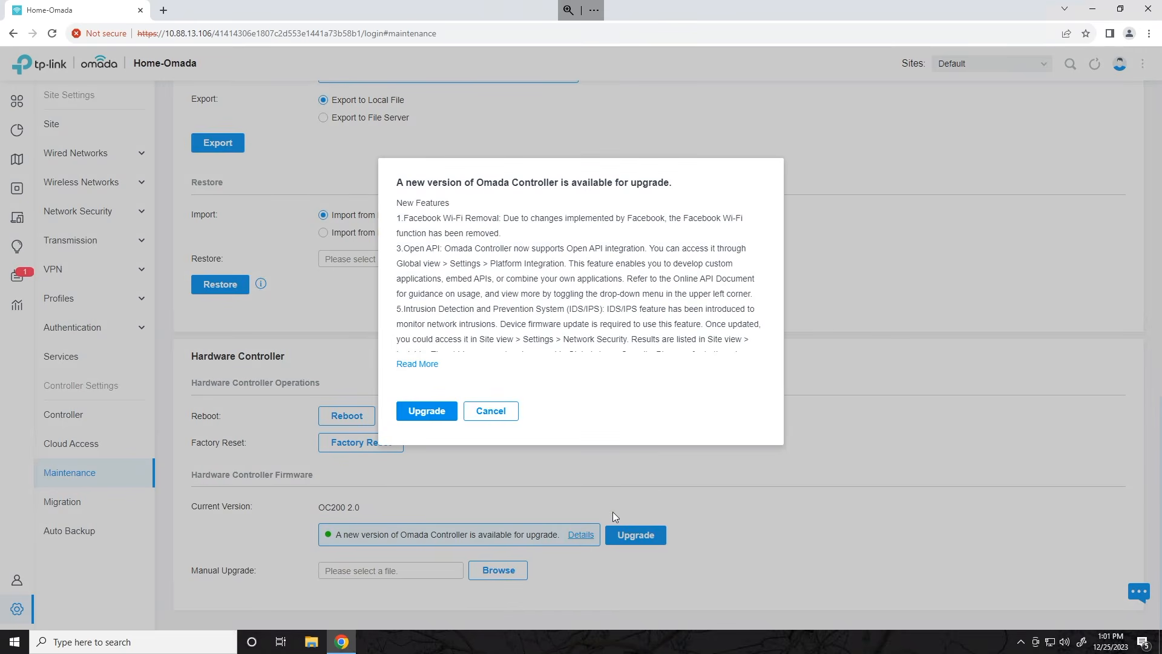
pyautogui.click(417, 364)
pyautogui.scroll(-5, 539, 311)
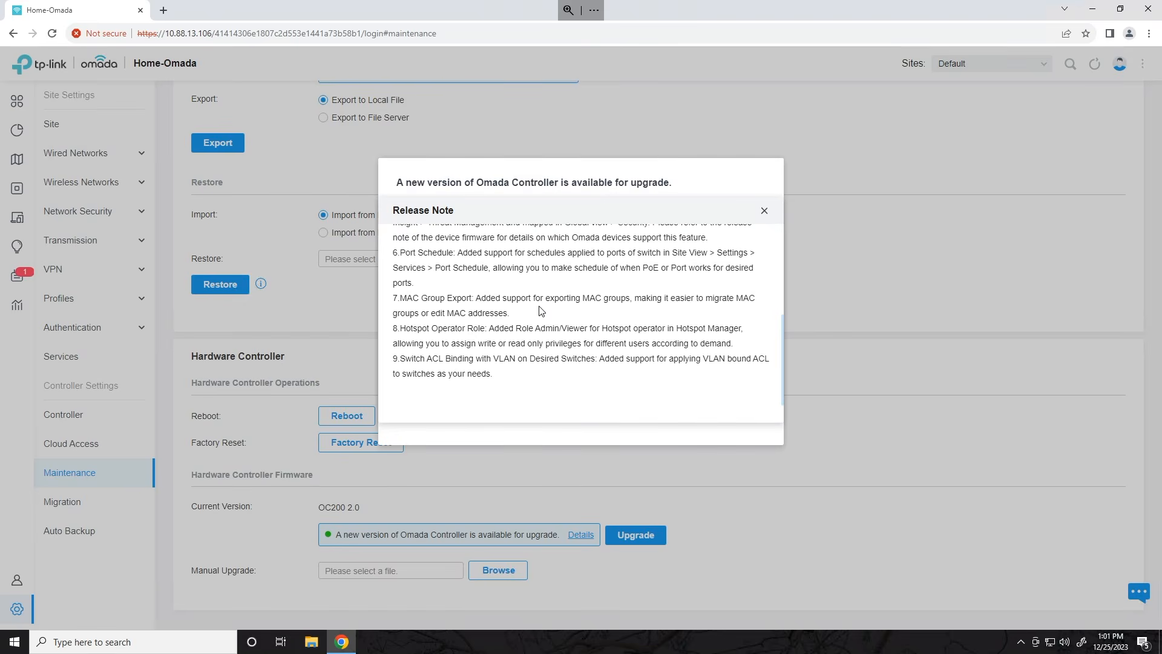
pyautogui.scroll(5, 545, 311)
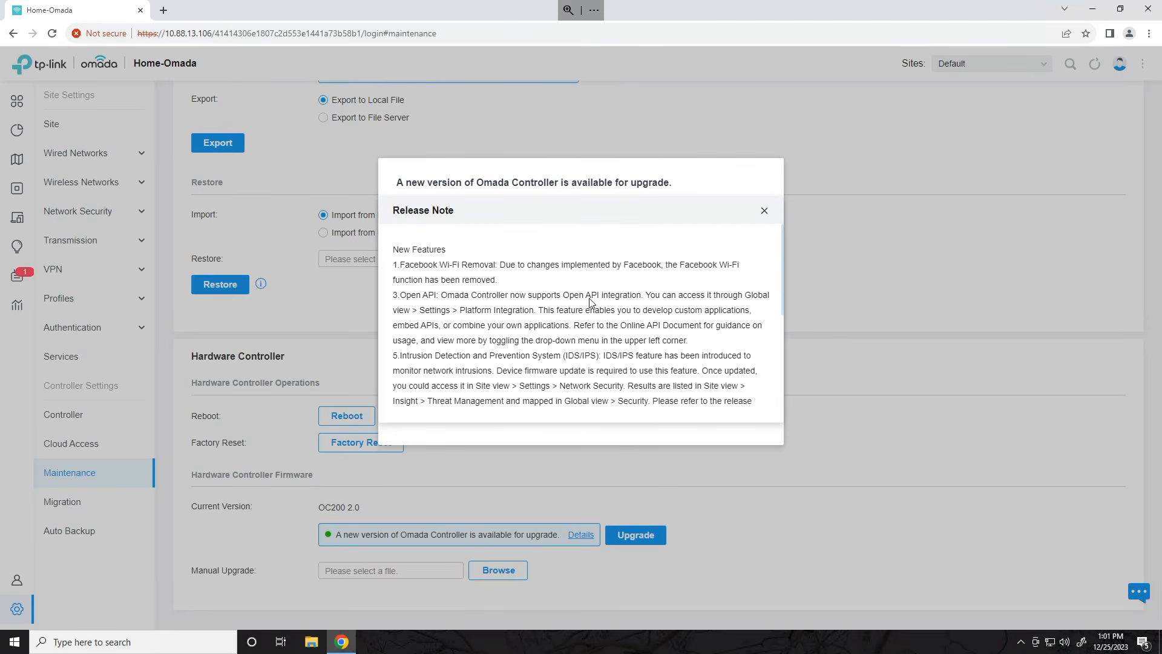
pyautogui.click(765, 211)
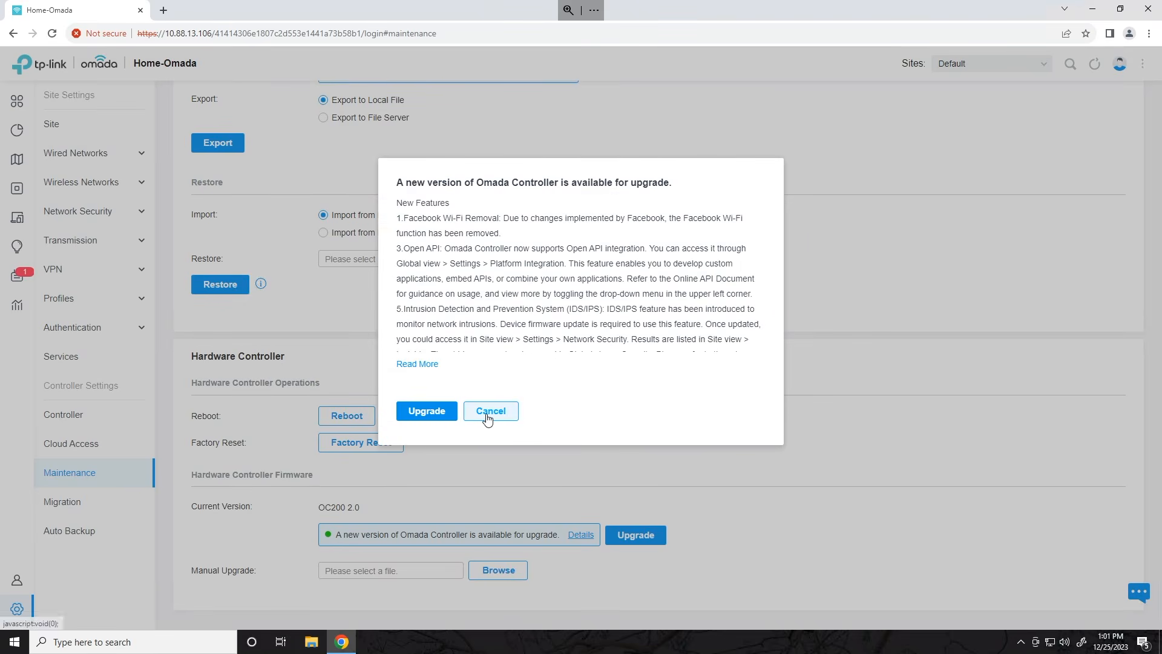
pyautogui.click(488, 413)
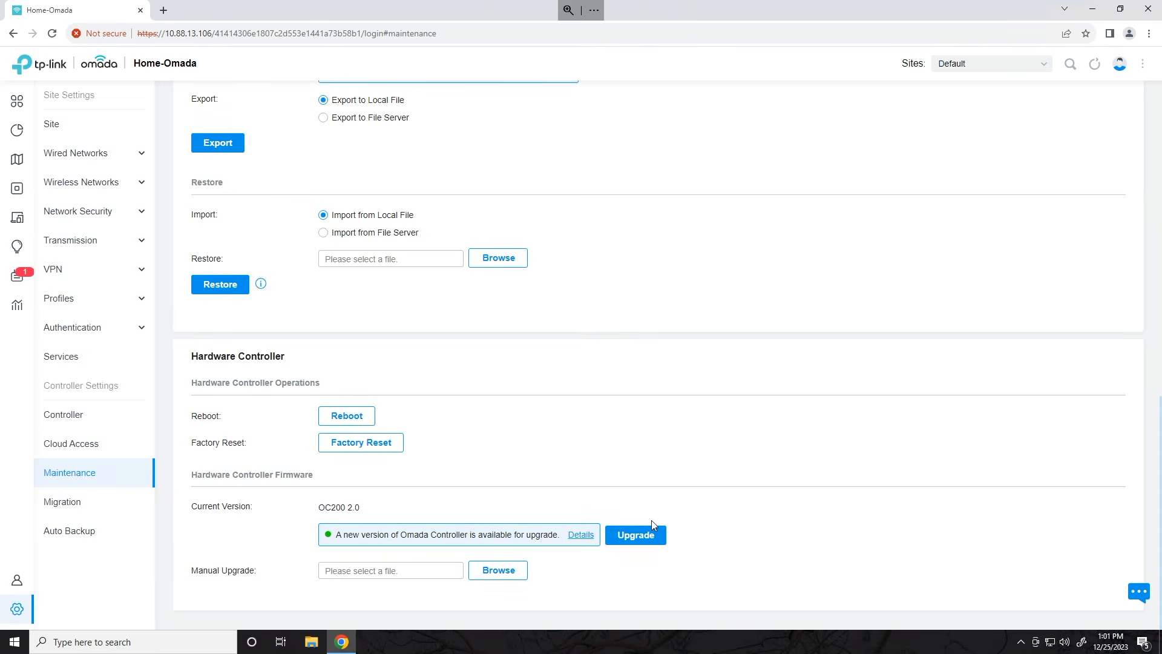
pyautogui.click(638, 535)
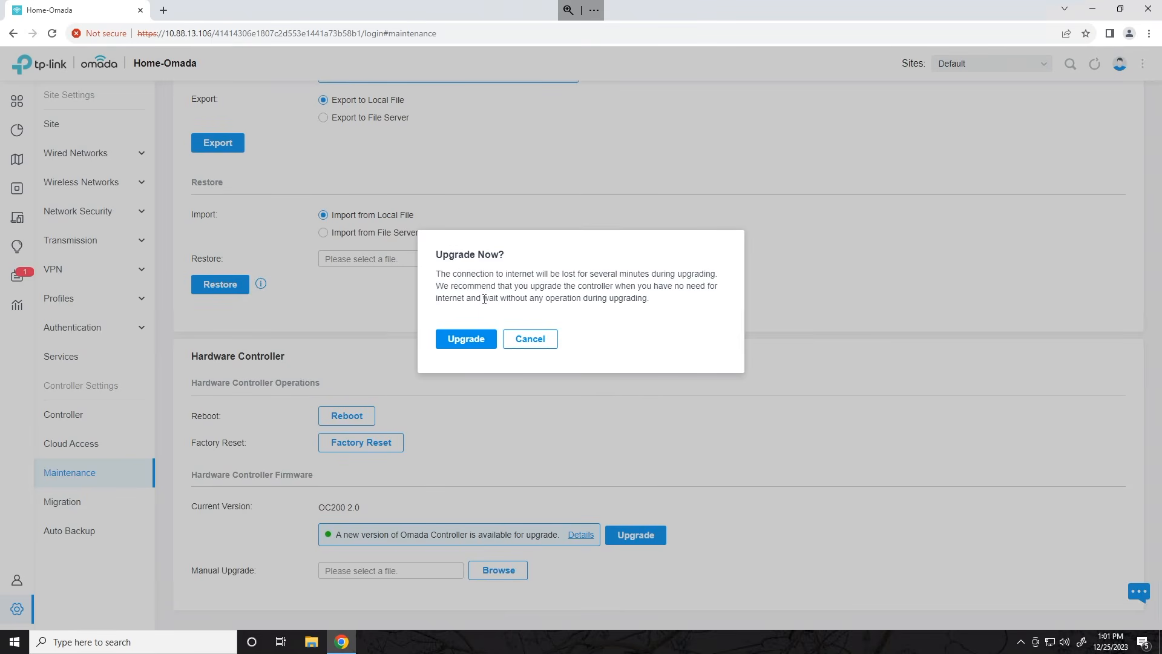
# - Confirm the OC200 controller firmware upgrade in the 'Upgrade Now?' dialog
pyautogui.click(462, 338)
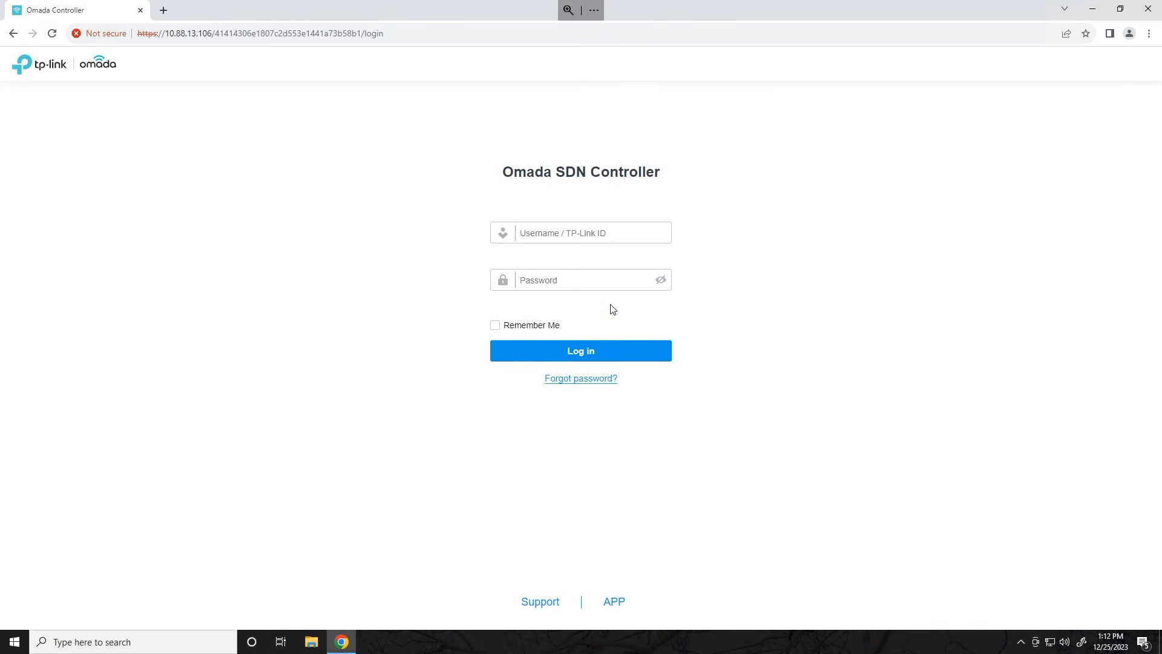
# - Sign in with the controller username and password, then open the Default site's Devices list
pyautogui.click(582, 237)
pyautogui.write('N')
pyautogui.press('BackSpace')
pyautogui.write('admin')
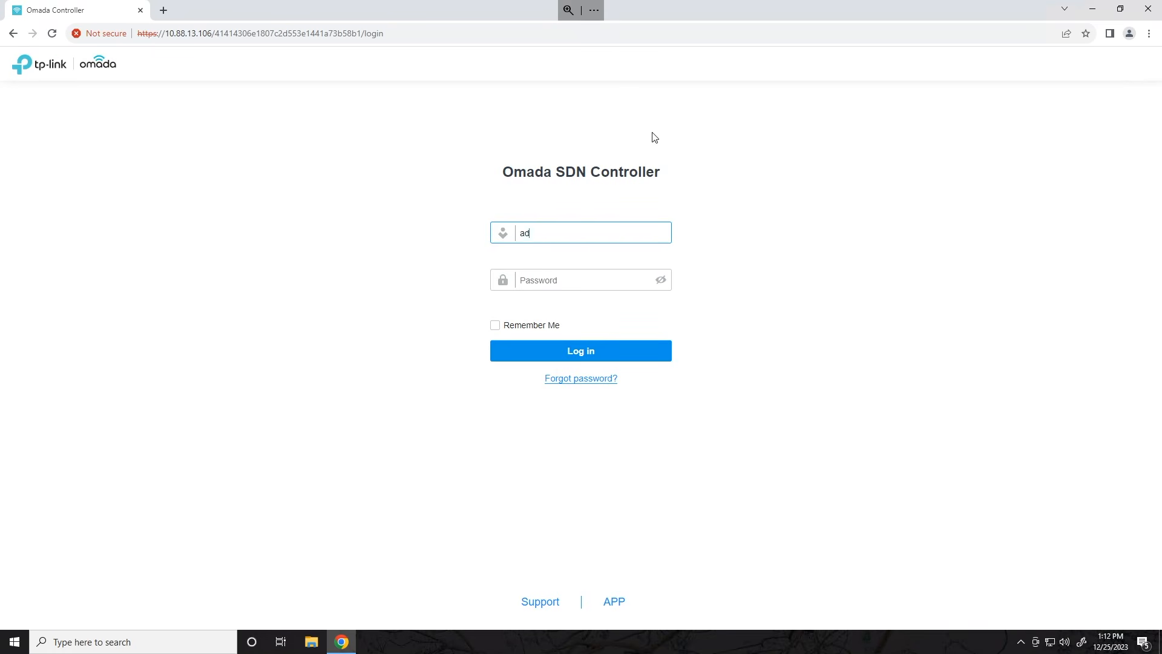
pyautogui.press('Tab')
pyautogui.write('a')
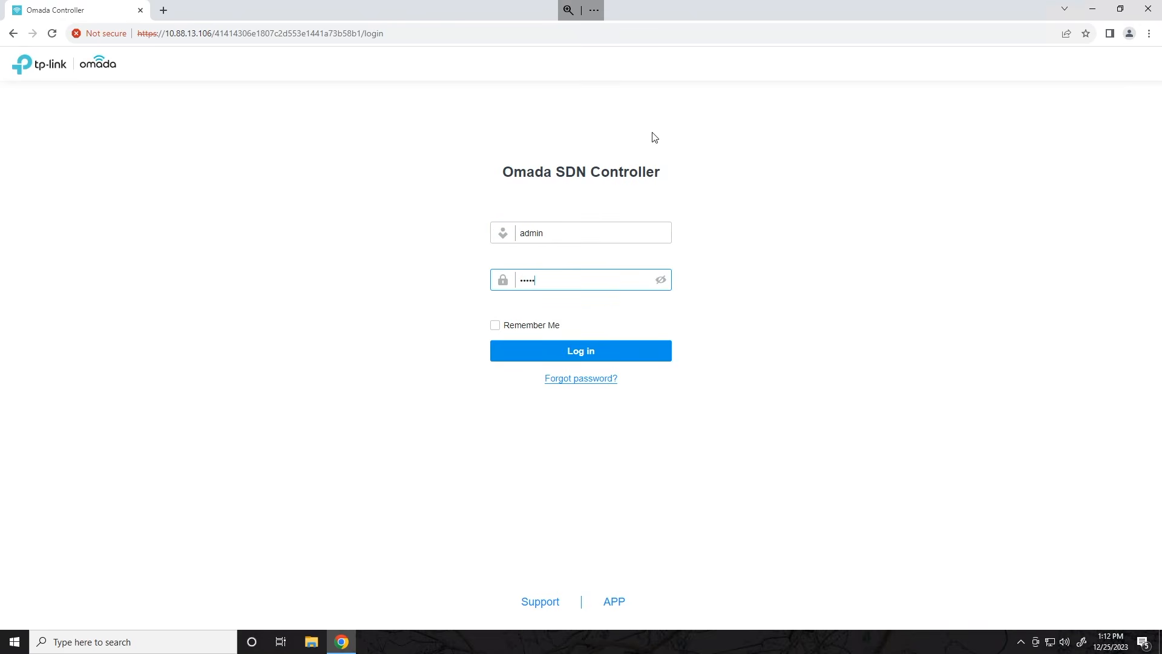
pyautogui.press('Return')
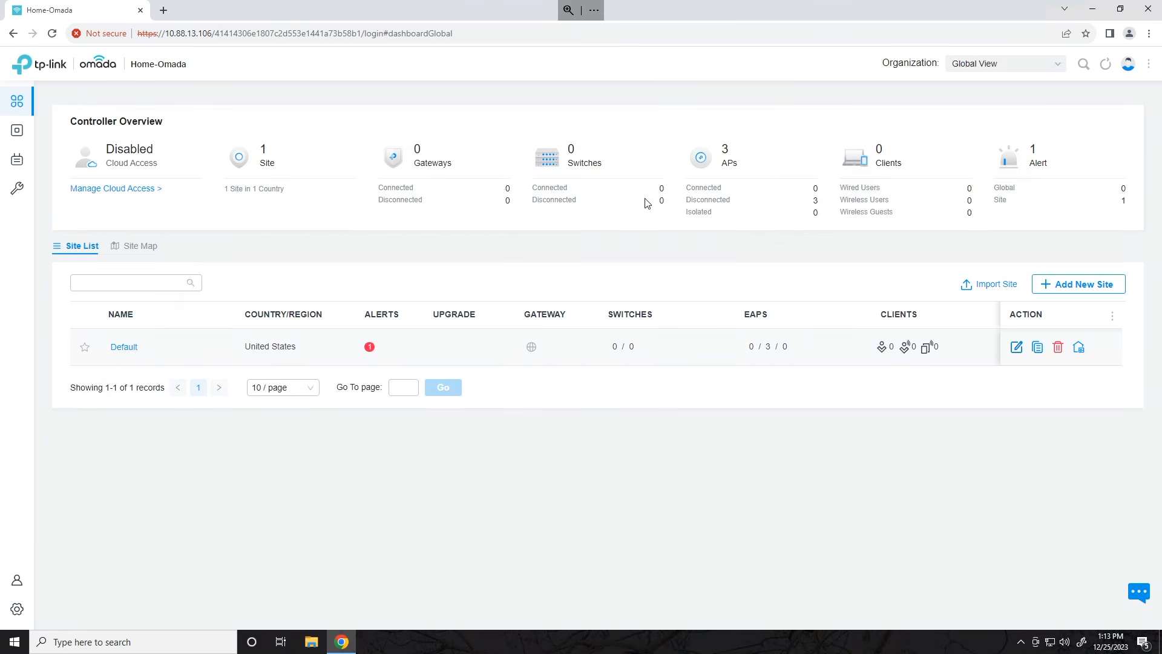
pyautogui.click(127, 348)
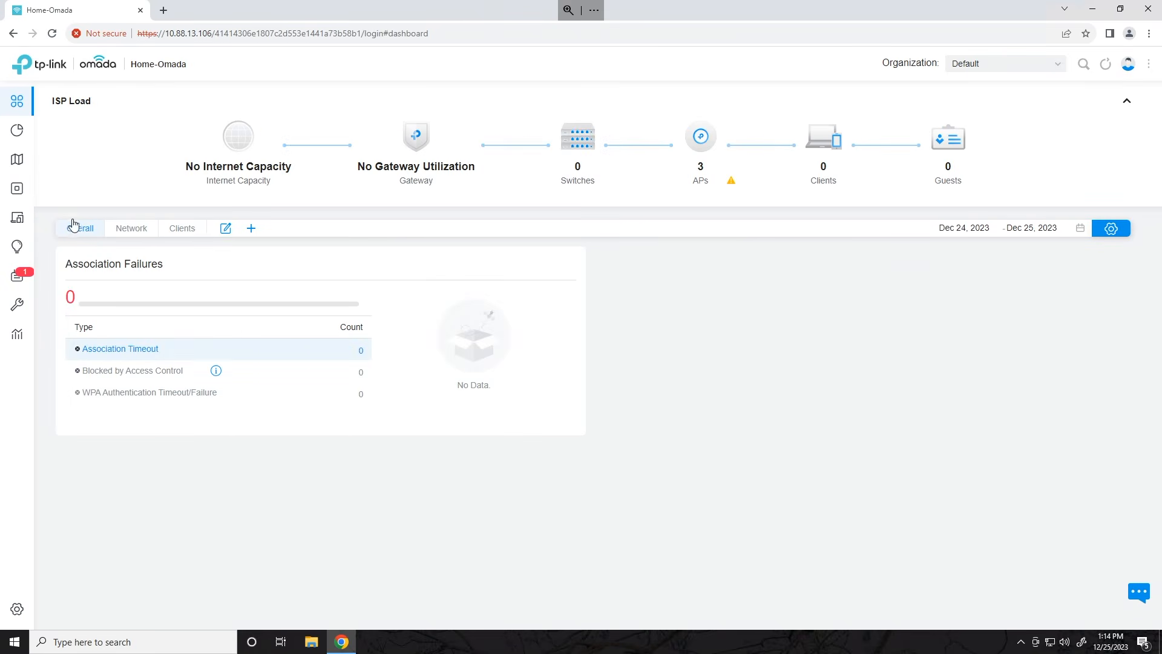
pyautogui.click(27, 188)
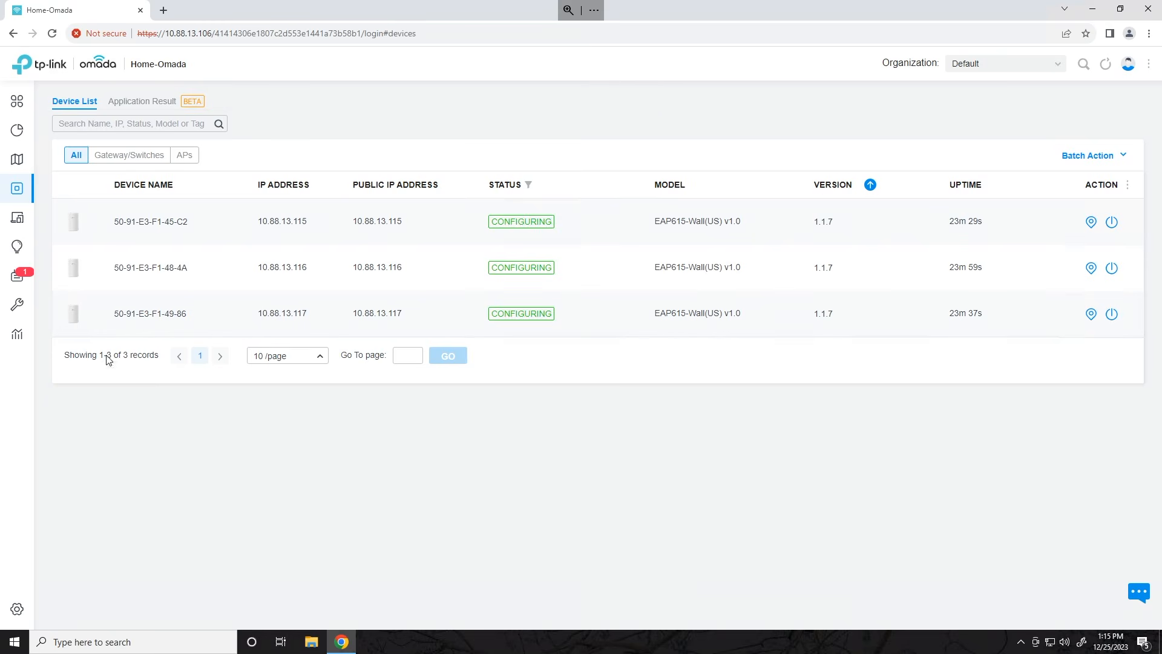
# - Open the Default site's Settings page, set to United States, Central Time and Home scenario
pyautogui.click(17, 608)
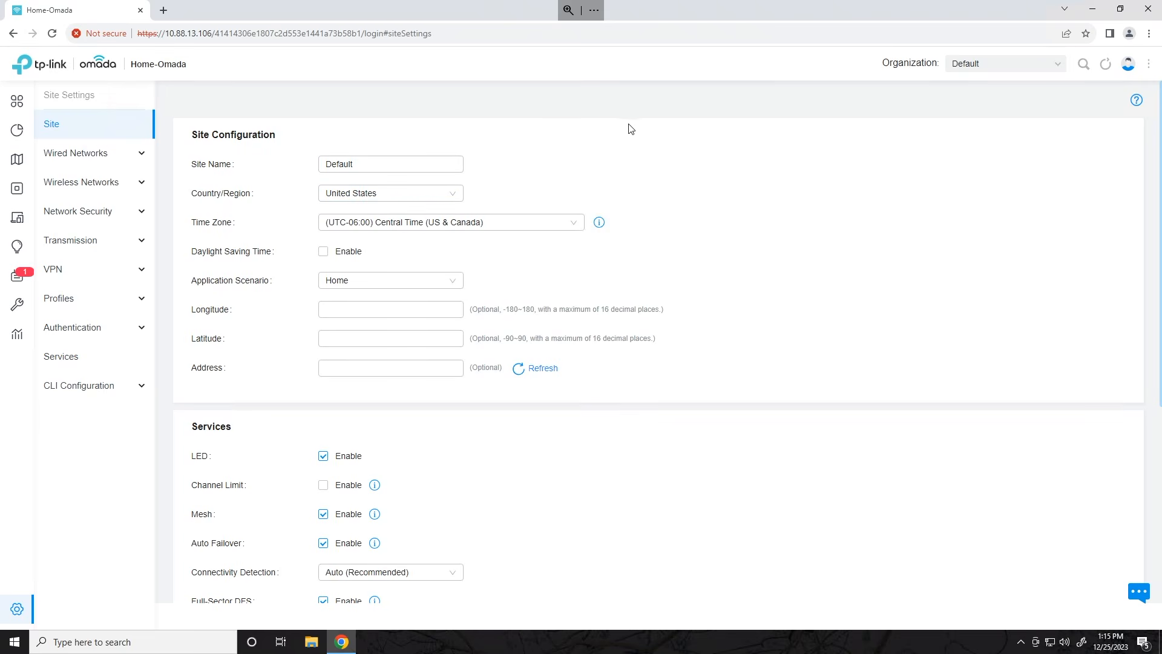
# - Switch from the Default site to the Global view showing 3 connected APs
pyautogui.click(1000, 68)
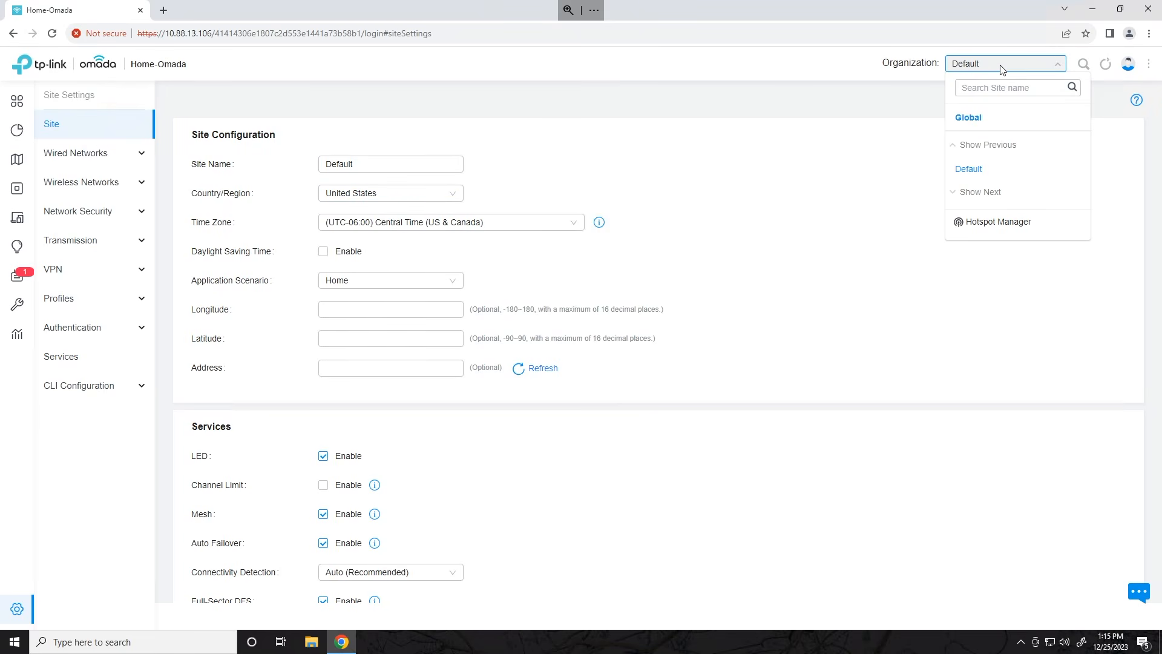
pyautogui.click(970, 118)
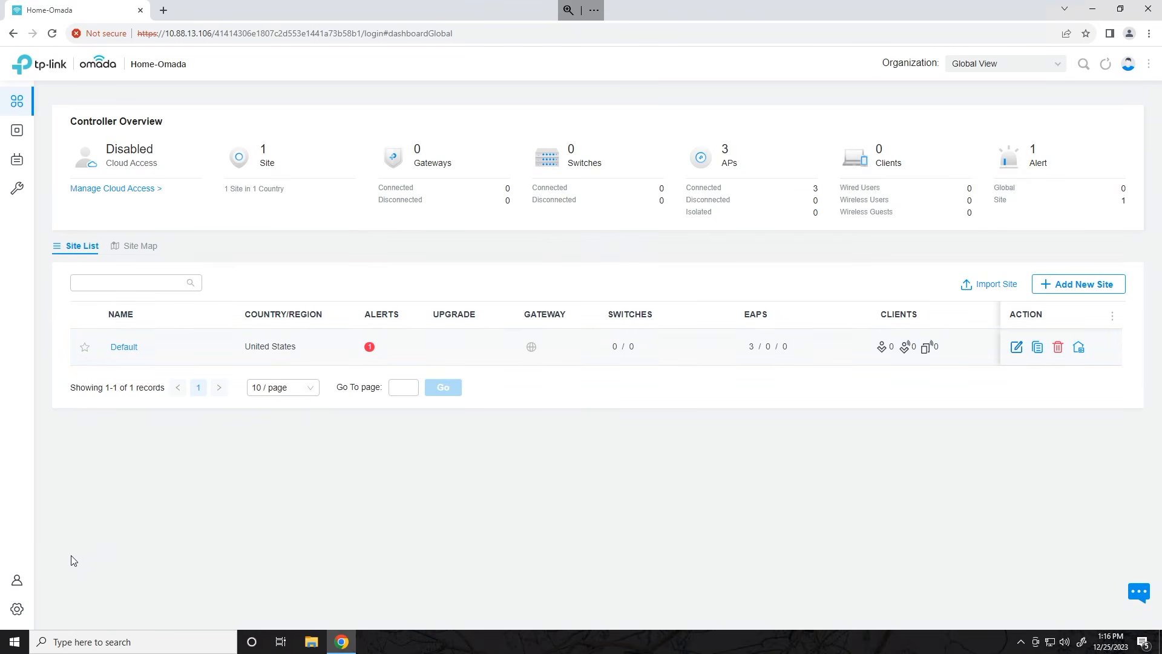
# - Show the Controller Settings status: version 5.12.9, firmware 2.11.3 Build 20230906, 3/100 EAPs
pyautogui.click(18, 608)
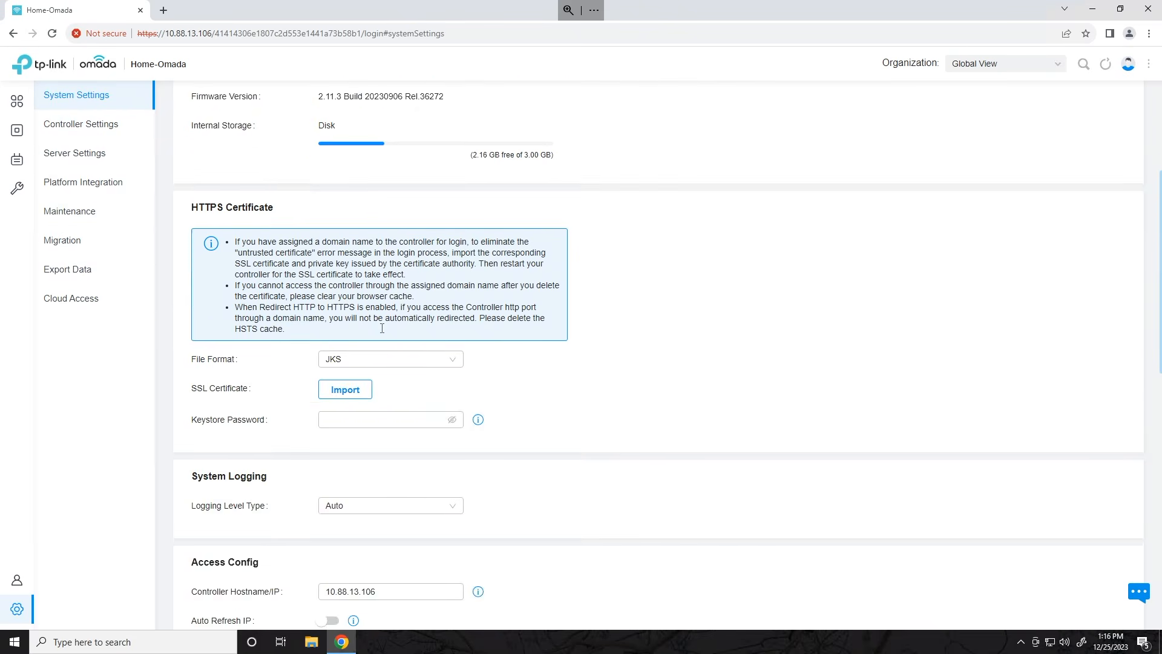
pyautogui.scroll(-7, 376, 324)
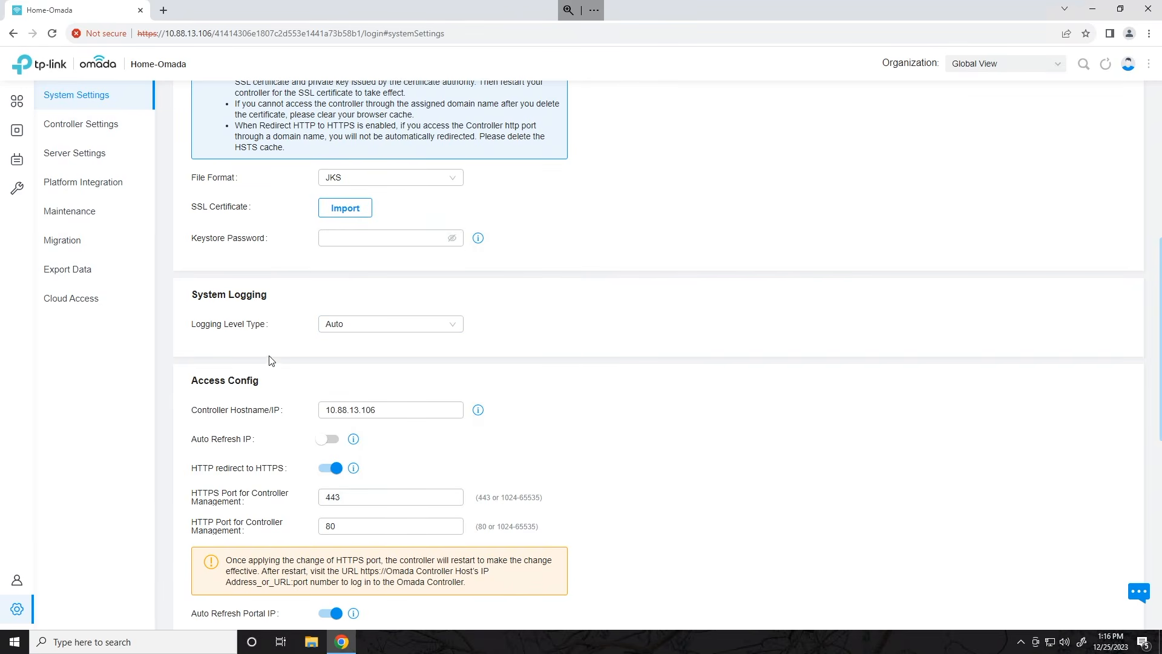
pyautogui.scroll(7, 270, 360)
pyautogui.scroll(-5, 308, 282)
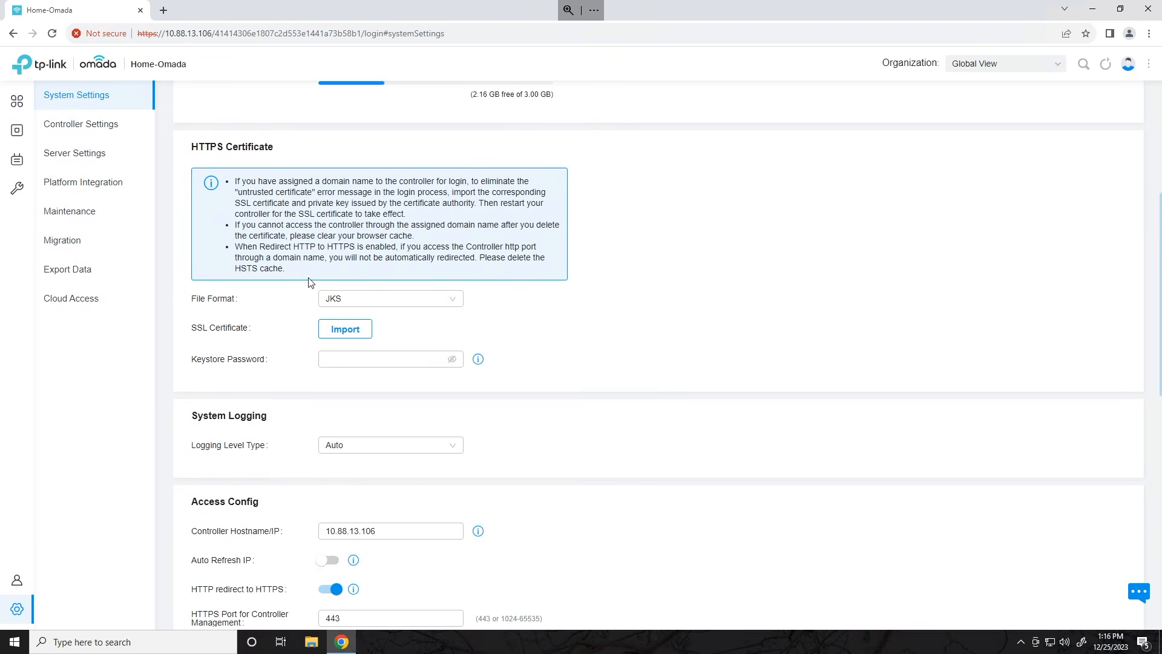
pyautogui.scroll(-3, 259, 538)
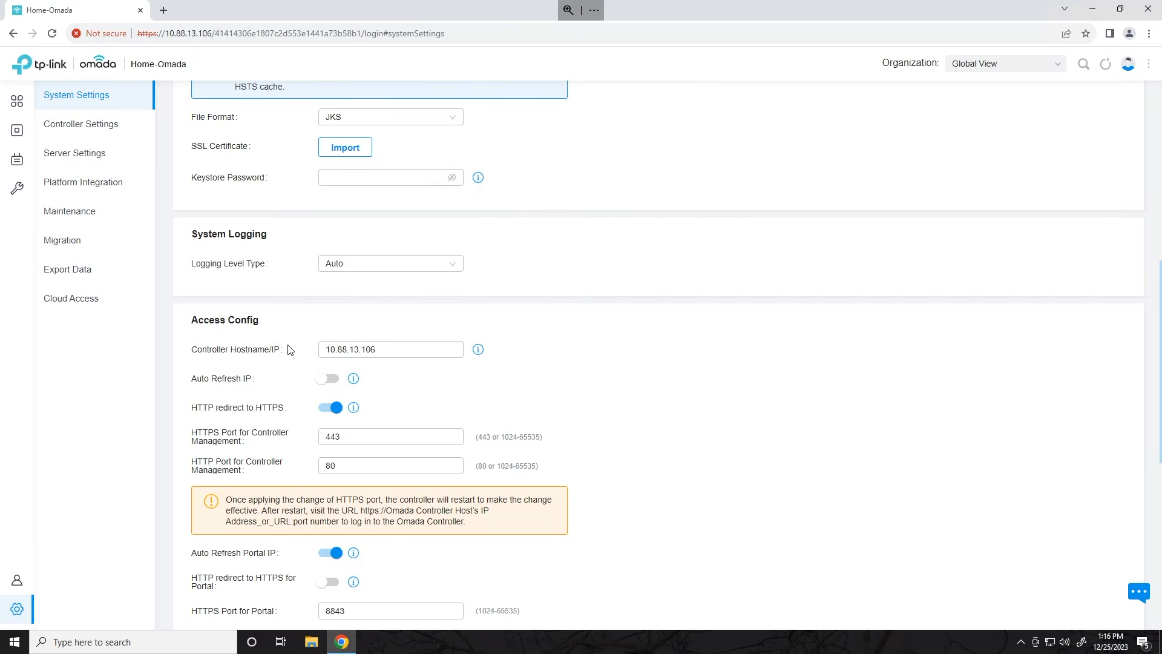
pyautogui.scroll(5, 248, 406)
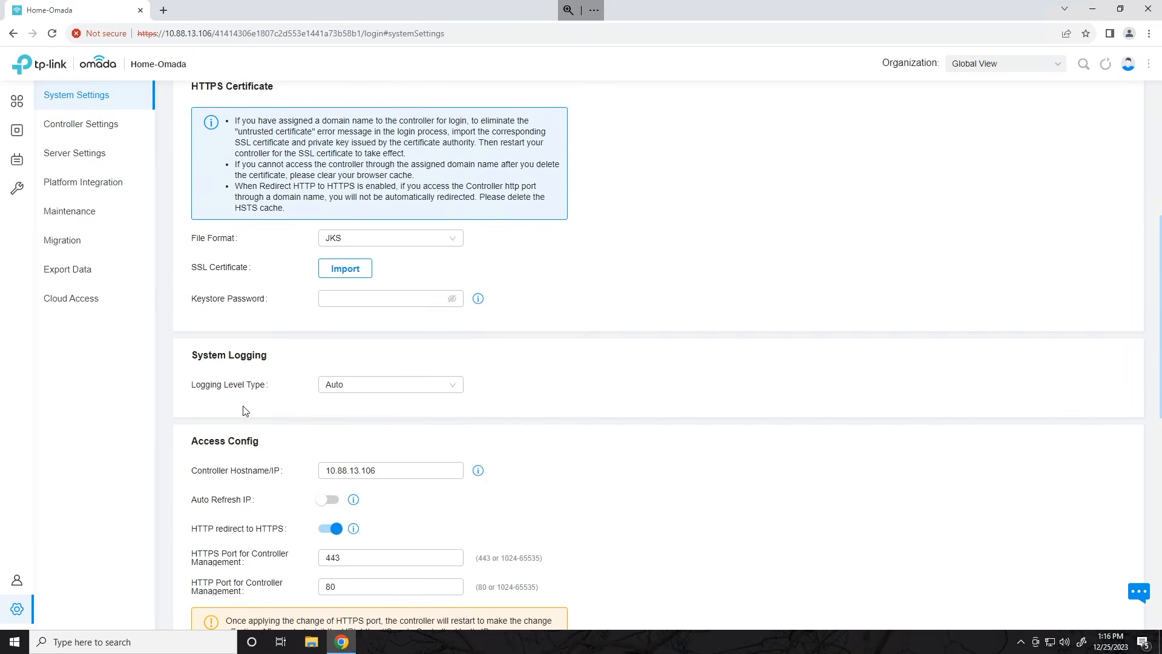
pyautogui.scroll(3, 206, 342)
pyautogui.click(90, 126)
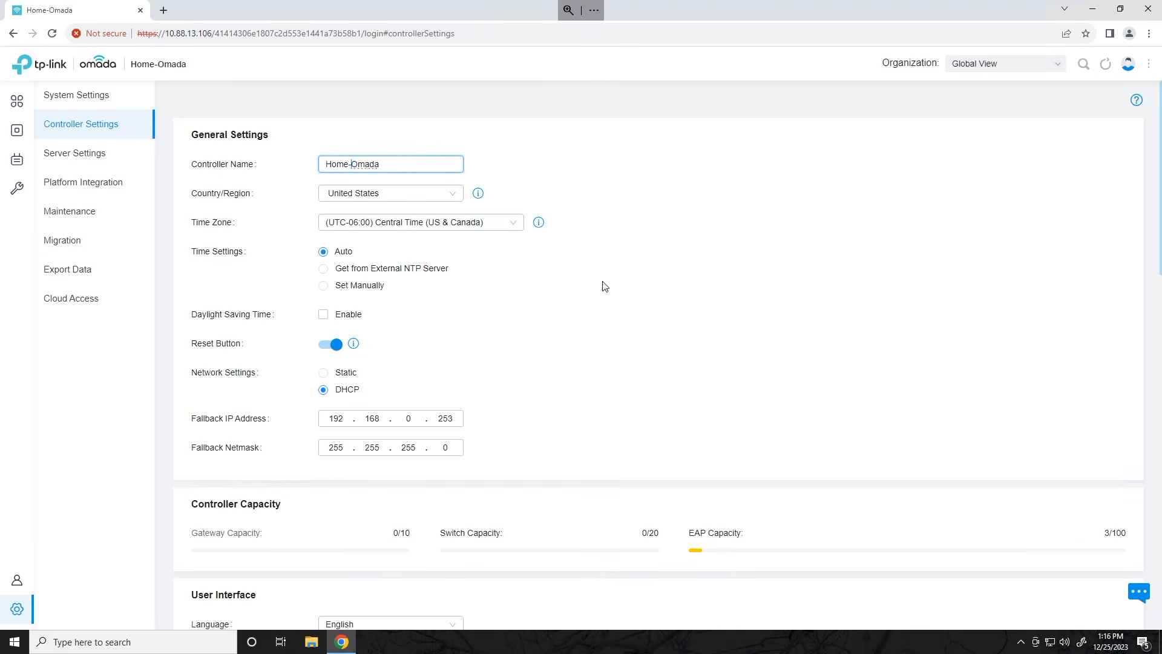
# - Clear a stray text selection and open the Maintenance page's Backup & Restore settings
pyautogui.scroll(-5, 531, 332)
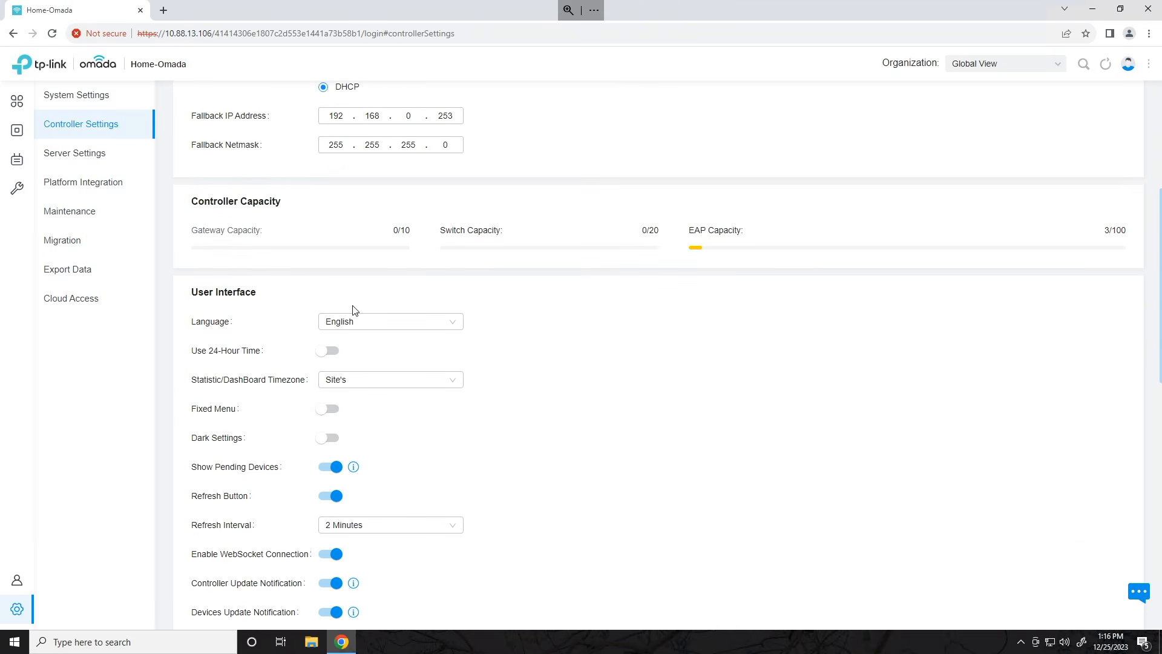
pyautogui.scroll(5, 353, 309)
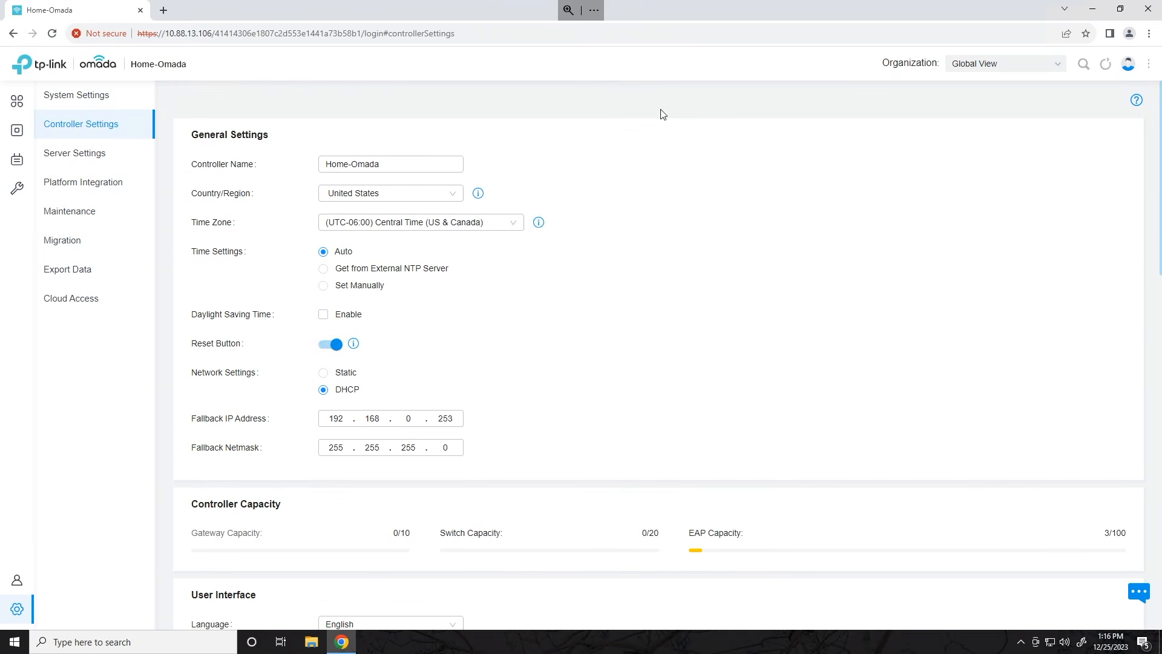
pyautogui.moveTo(660, 110); pyautogui.dragTo(663, 114)
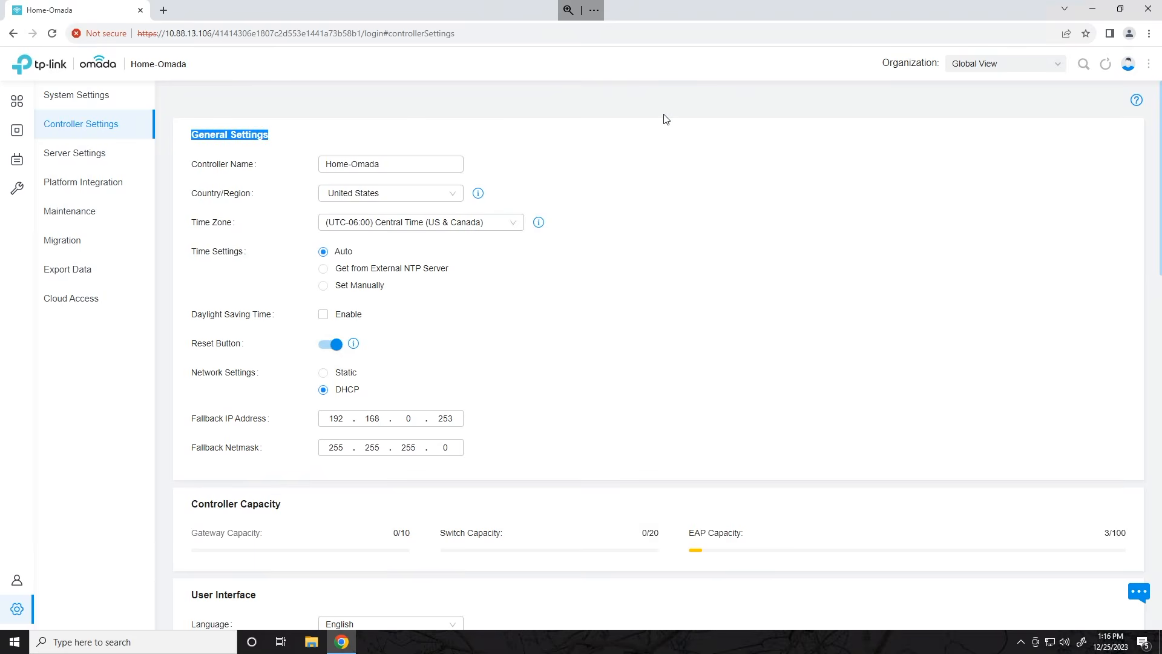
pyautogui.click(629, 126)
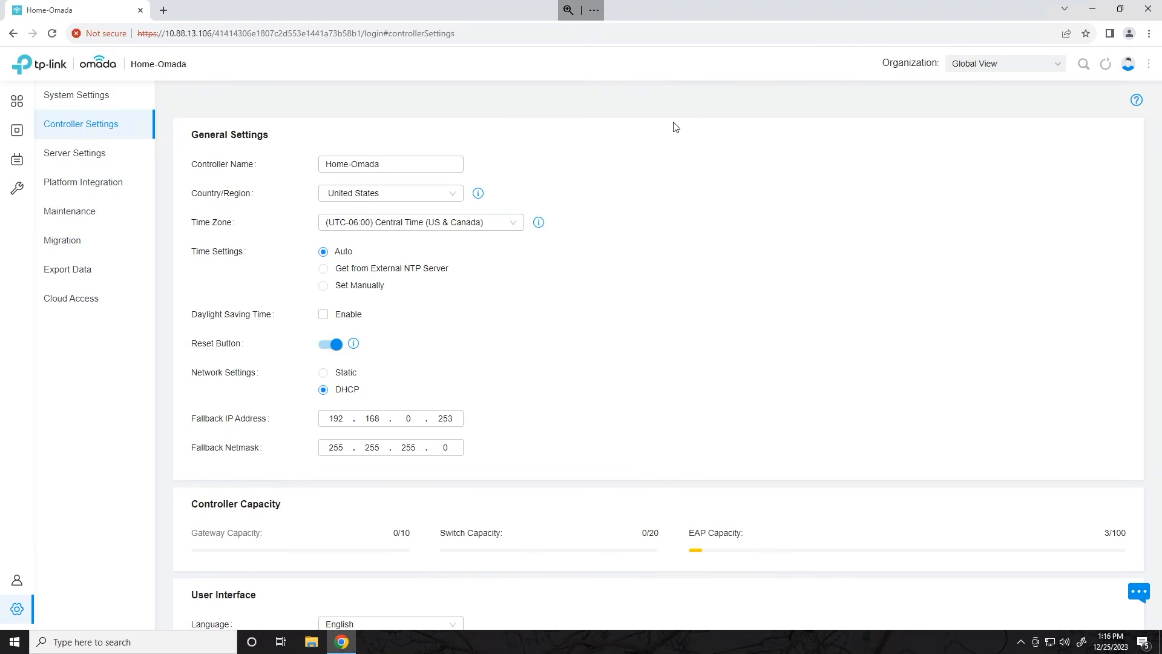
pyautogui.click(104, 212)
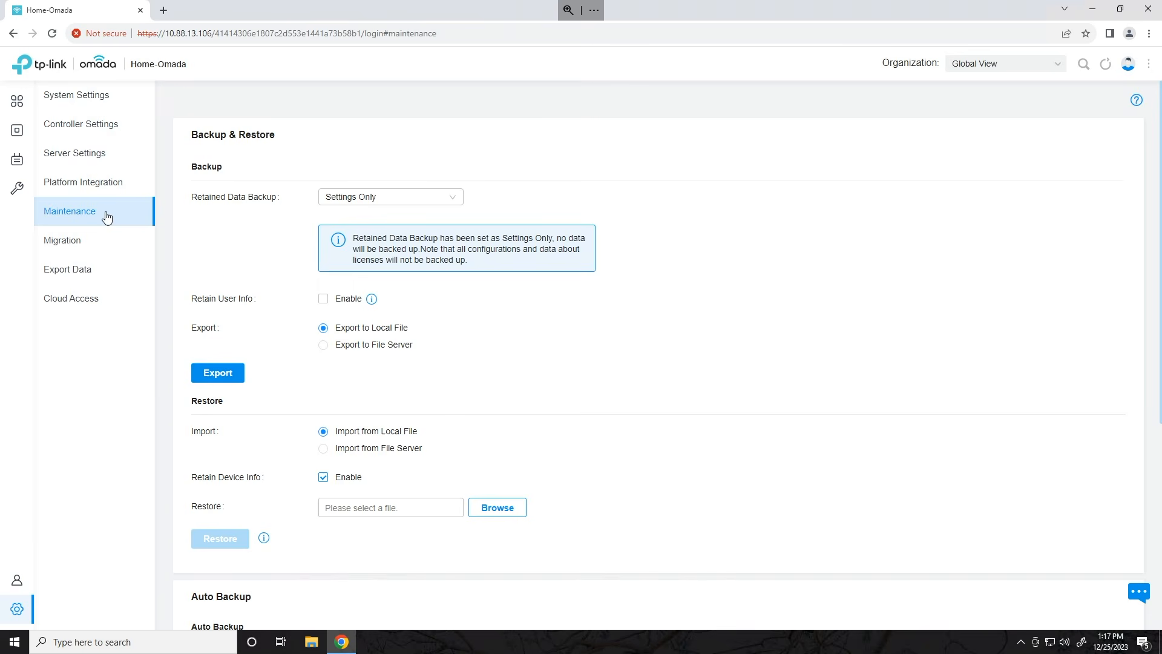
# - Scroll through System Settings and return to the Controller Status overview
pyautogui.scroll(-4, 318, 238)
pyautogui.scroll(-3, 318, 238)
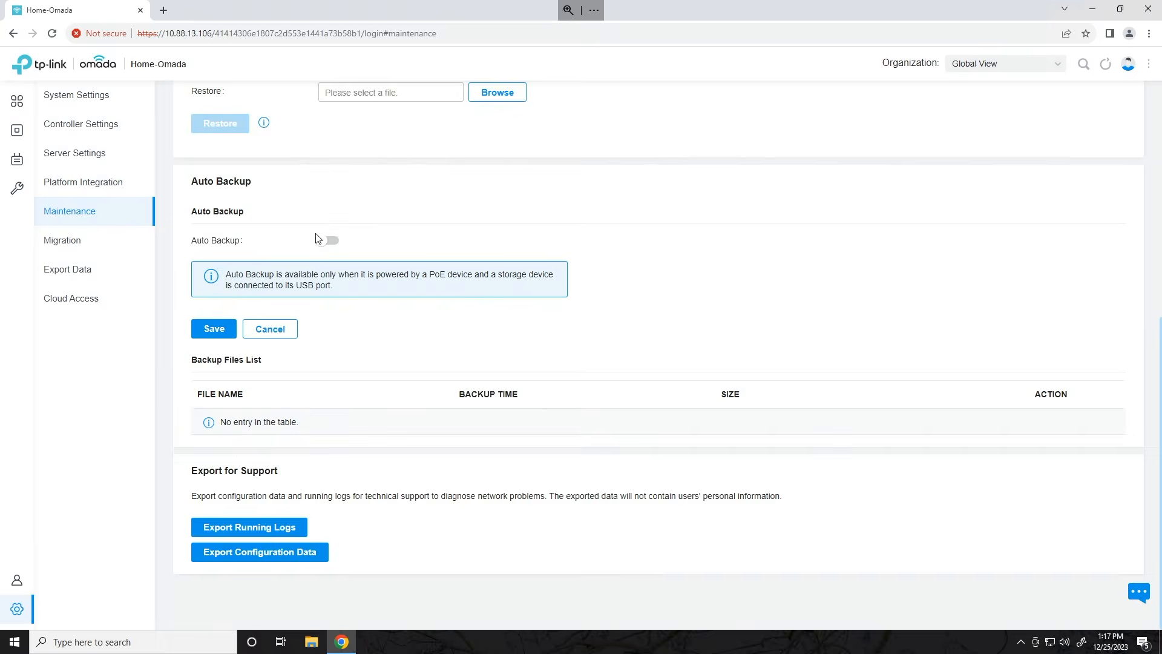
pyautogui.scroll(3, 448, 445)
pyautogui.scroll(4, 448, 445)
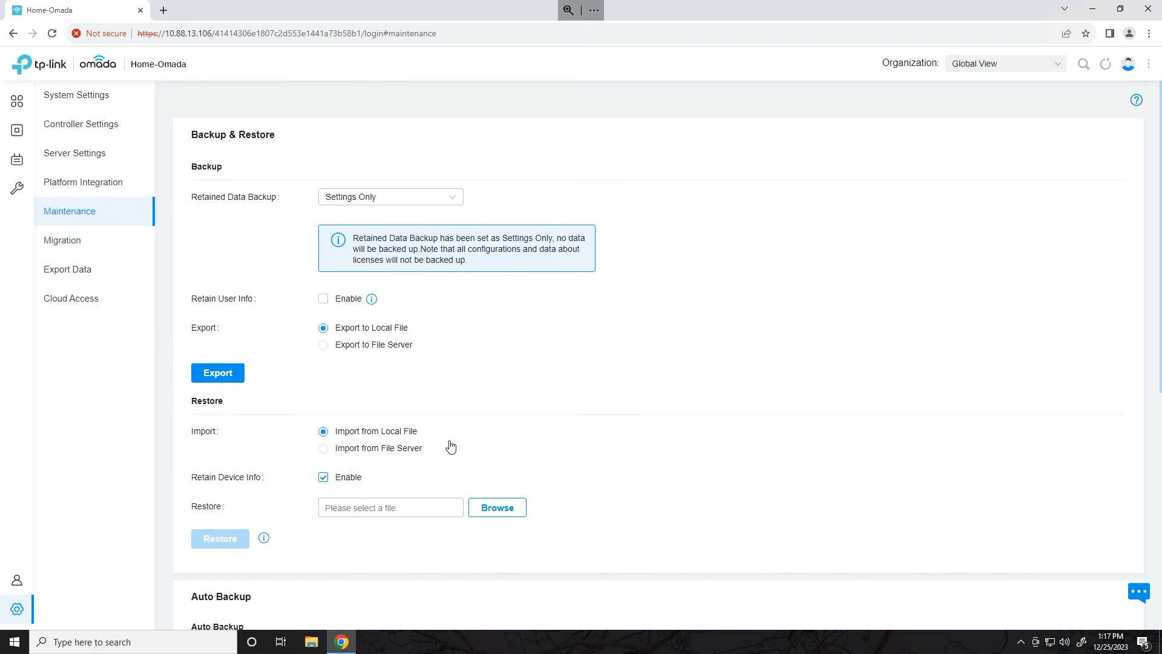
pyautogui.scroll(-7, 423, 373)
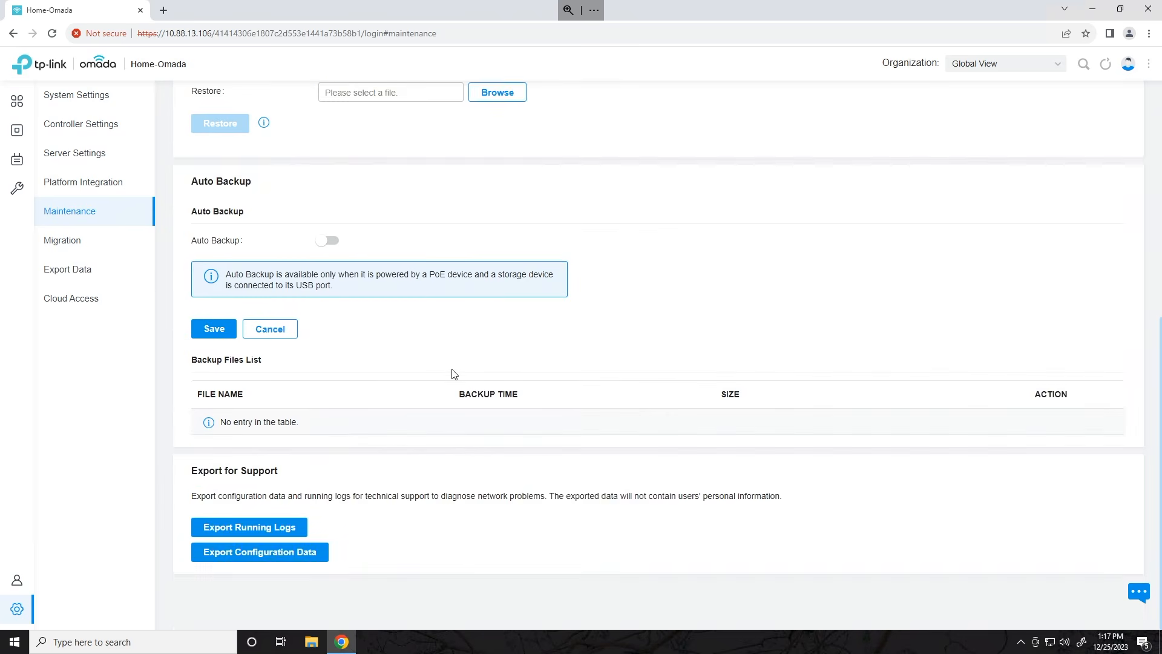
pyautogui.scroll(7, 423, 373)
pyautogui.click(76, 95)
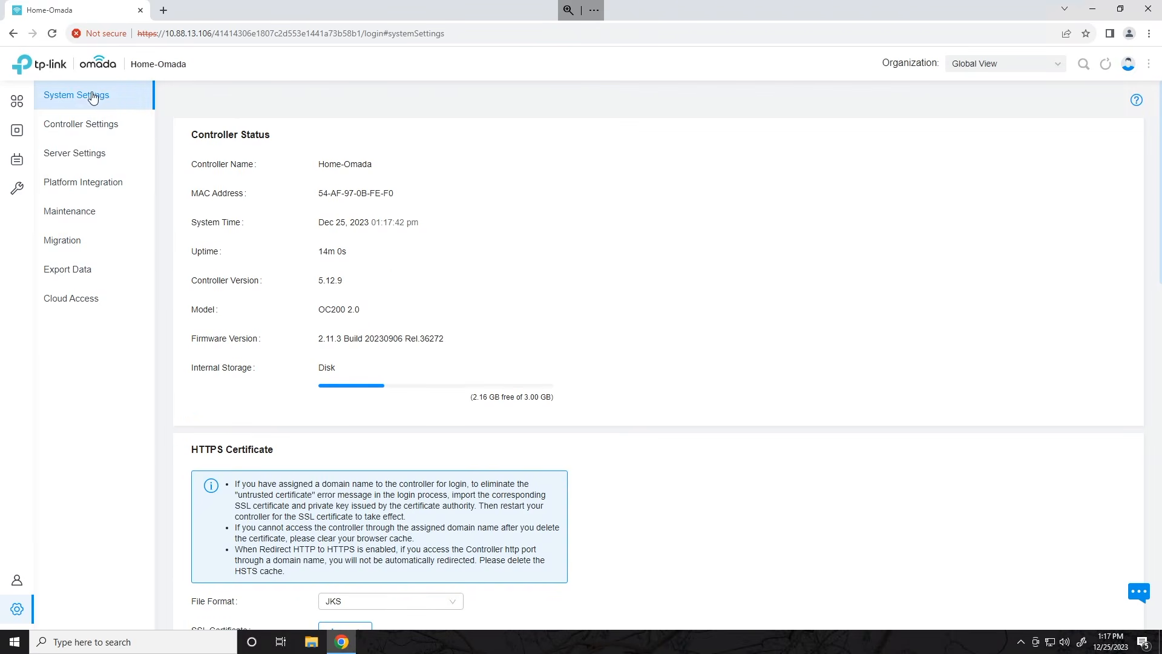
pyautogui.scroll(-15, 416, 278)
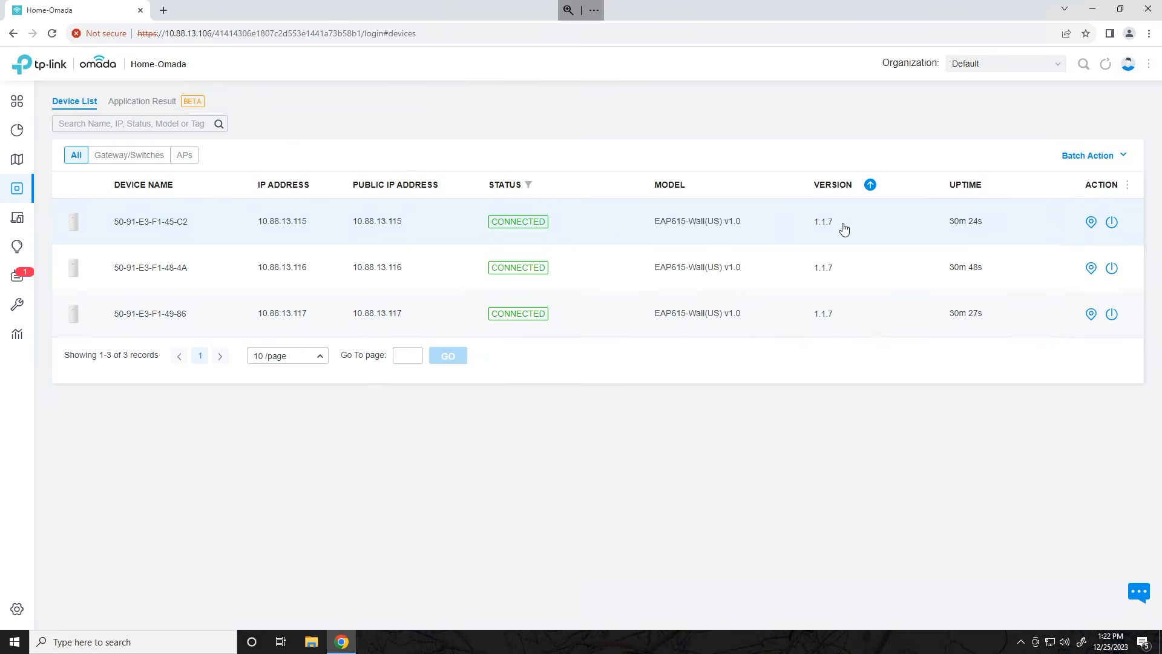
# - Confirm the first AP runs firmware 1.1.7, then bring up TP-Link's EAP615-Wall V1 download page
pyautogui.moveTo(834, 231); pyautogui.dragTo(813, 233)
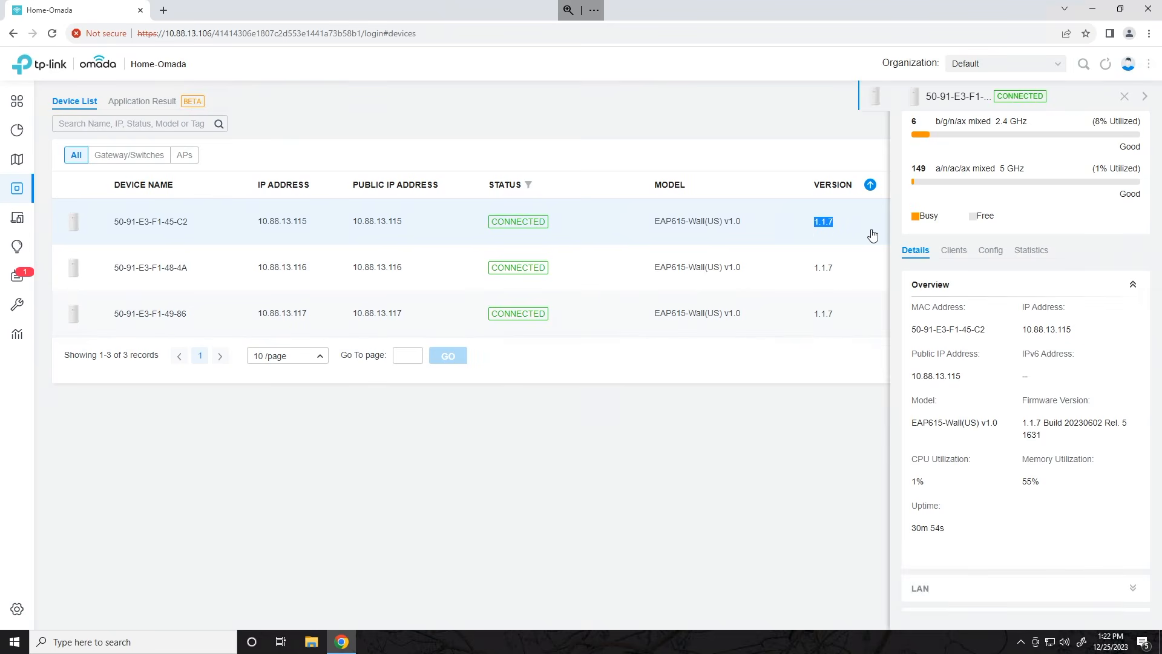
pyautogui.click(1123, 97)
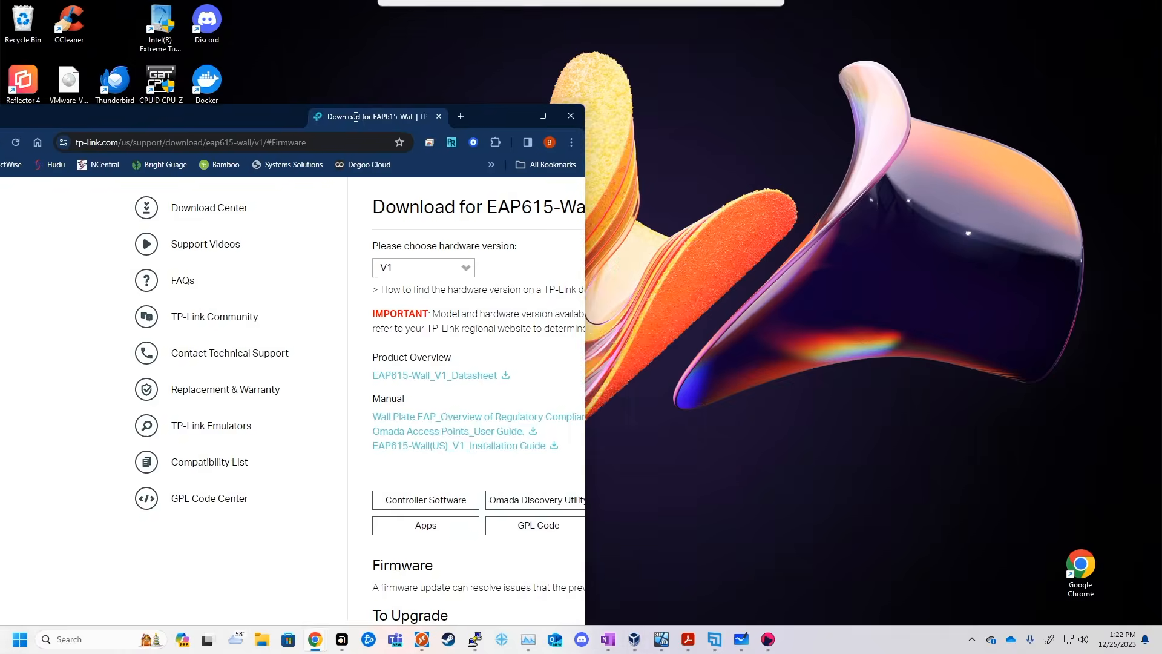
pyautogui.moveTo(355, 115); pyautogui.dragTo(695, 77)
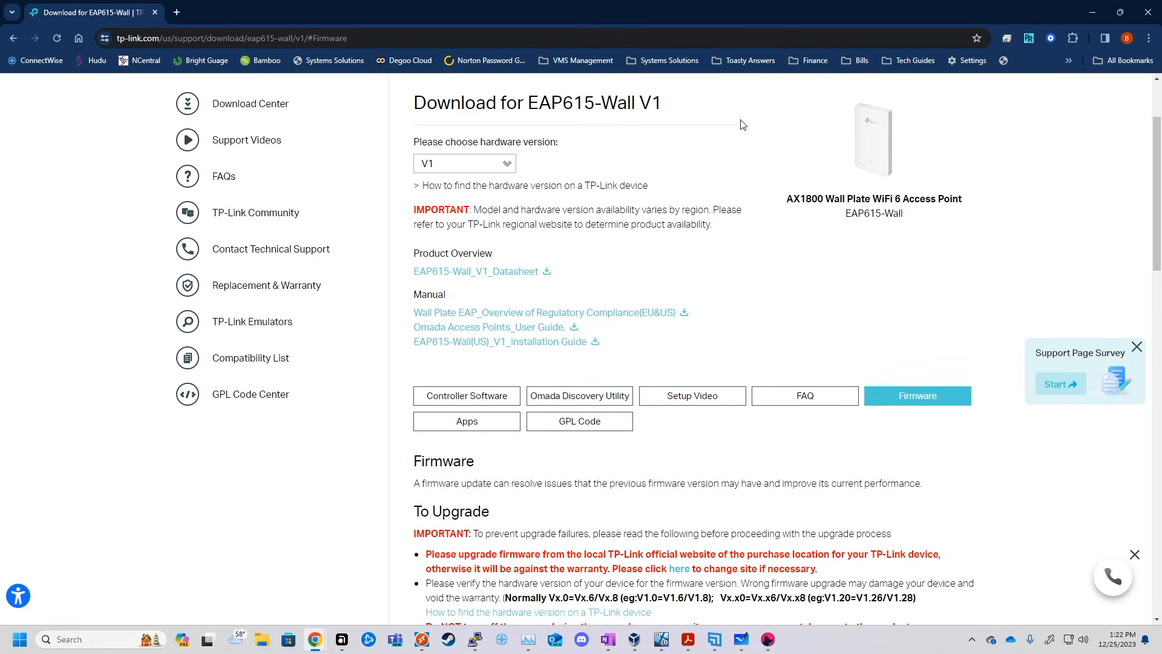
# - Check the EAP615-Wall(US) firmware list, newest 1.1.6 Build 20230330, then return to Omada
pyautogui.scroll(-1, 784, 314)
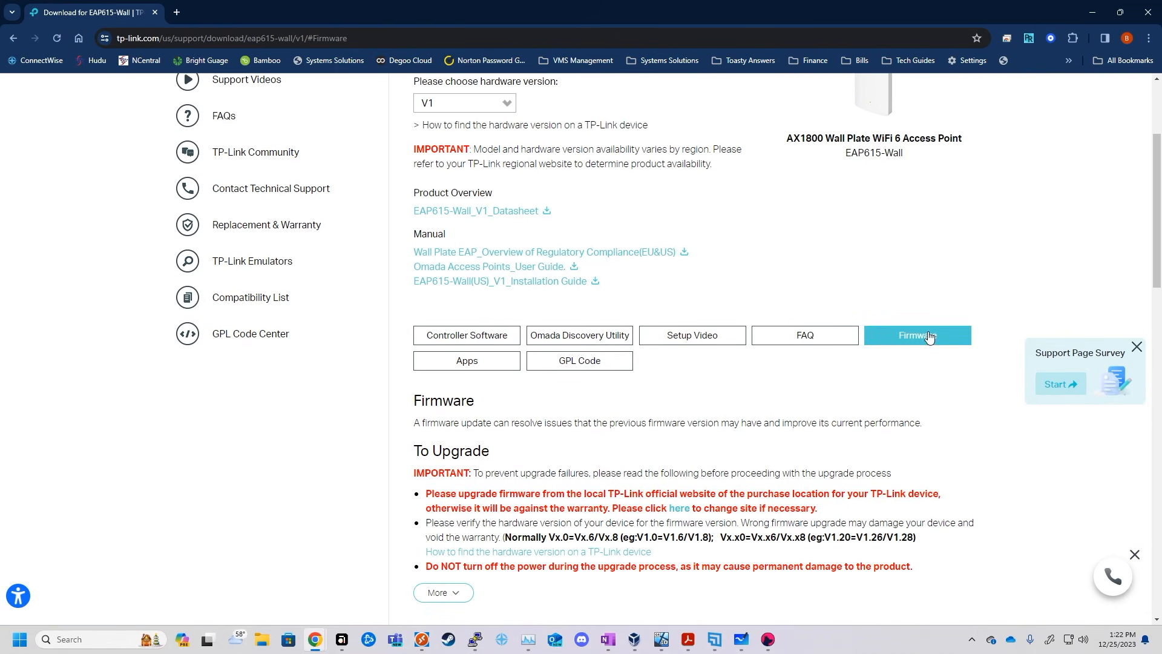
pyautogui.click(928, 334)
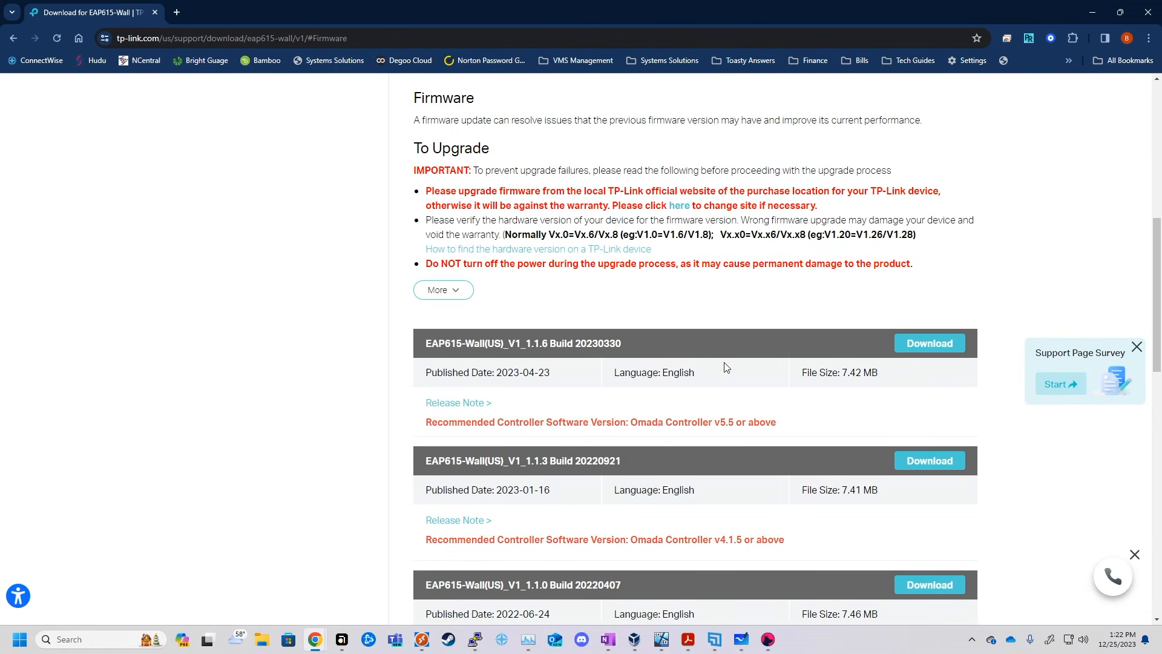
pyautogui.moveTo(521, 345); pyautogui.dragTo(554, 345)
pyautogui.scroll(8, 635, 360)
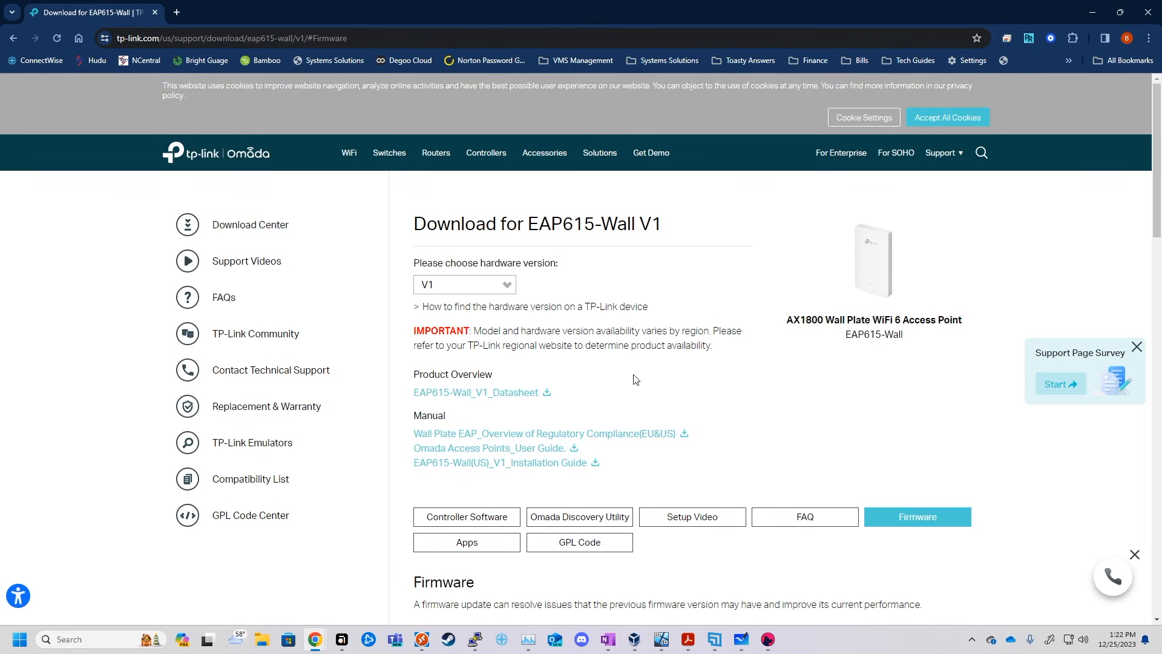
pyautogui.scroll(-5, 636, 378)
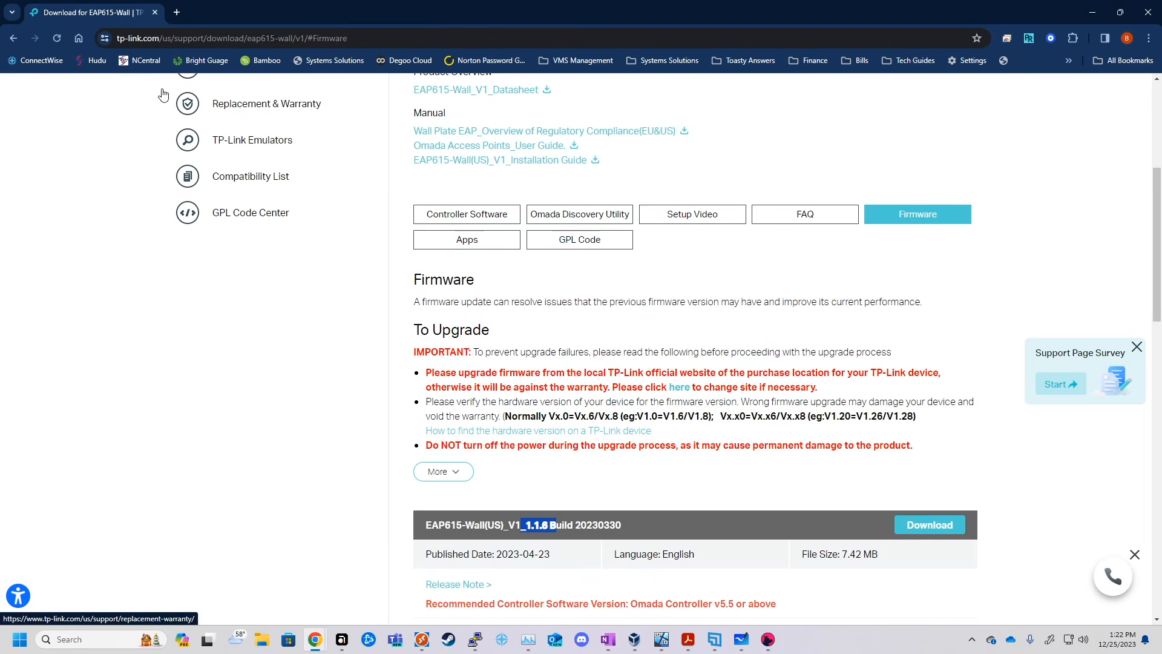
pyautogui.hotkey('alt', 'Tab')
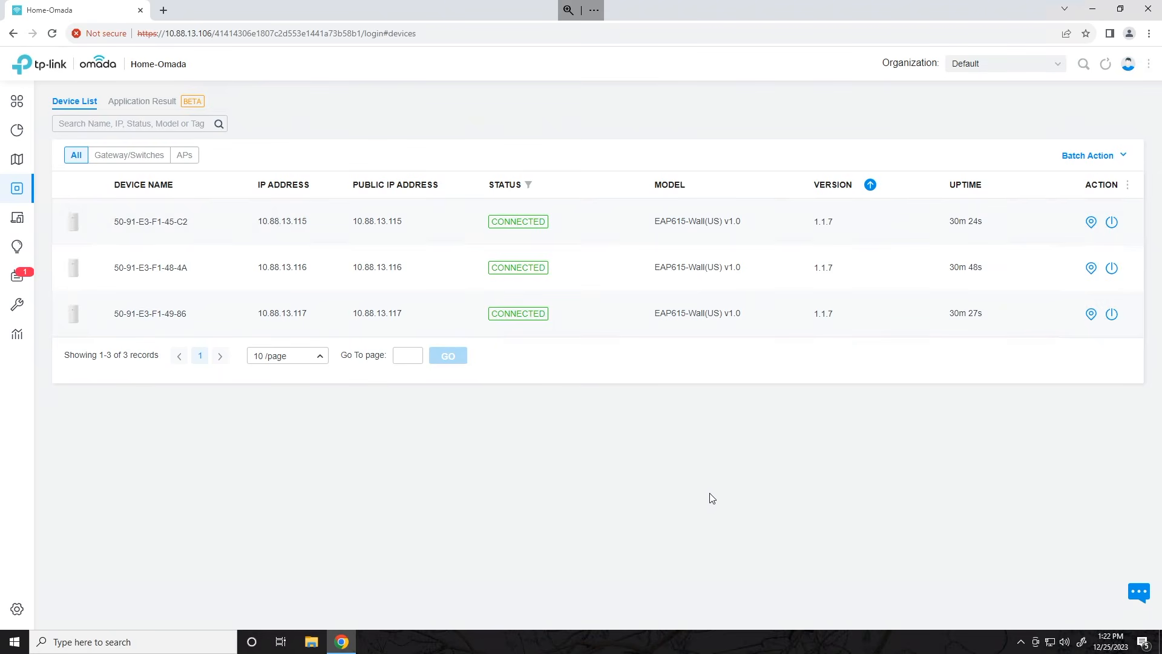
pyautogui.moveTo(840, 317); pyautogui.dragTo(793, 318)
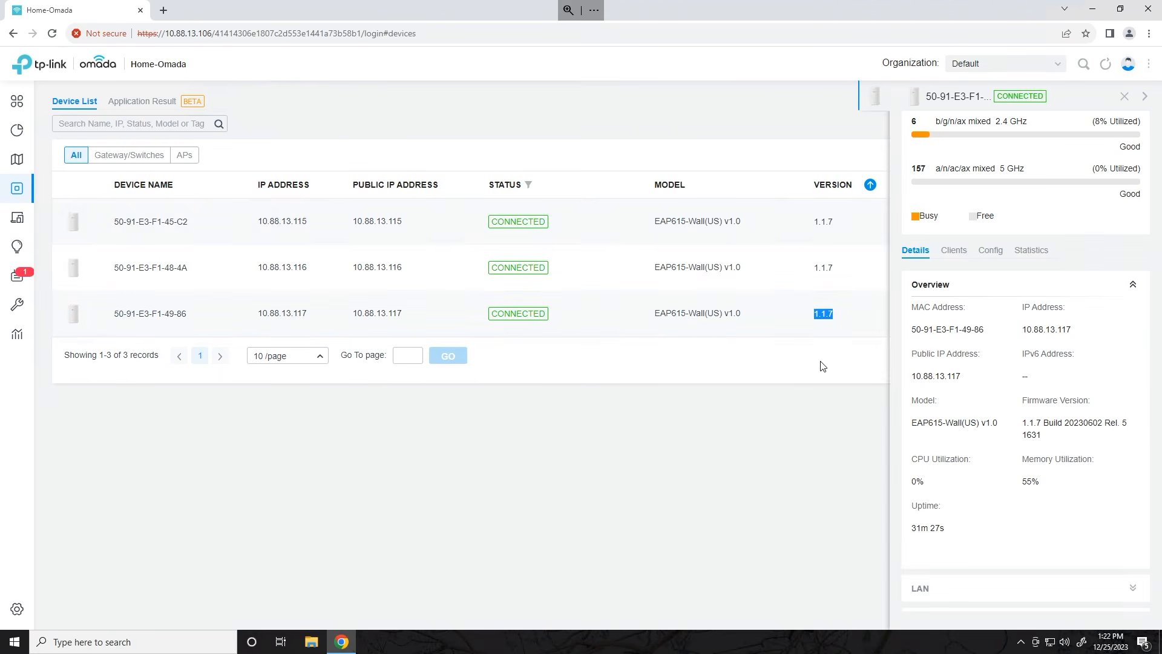
pyautogui.click(1124, 98)
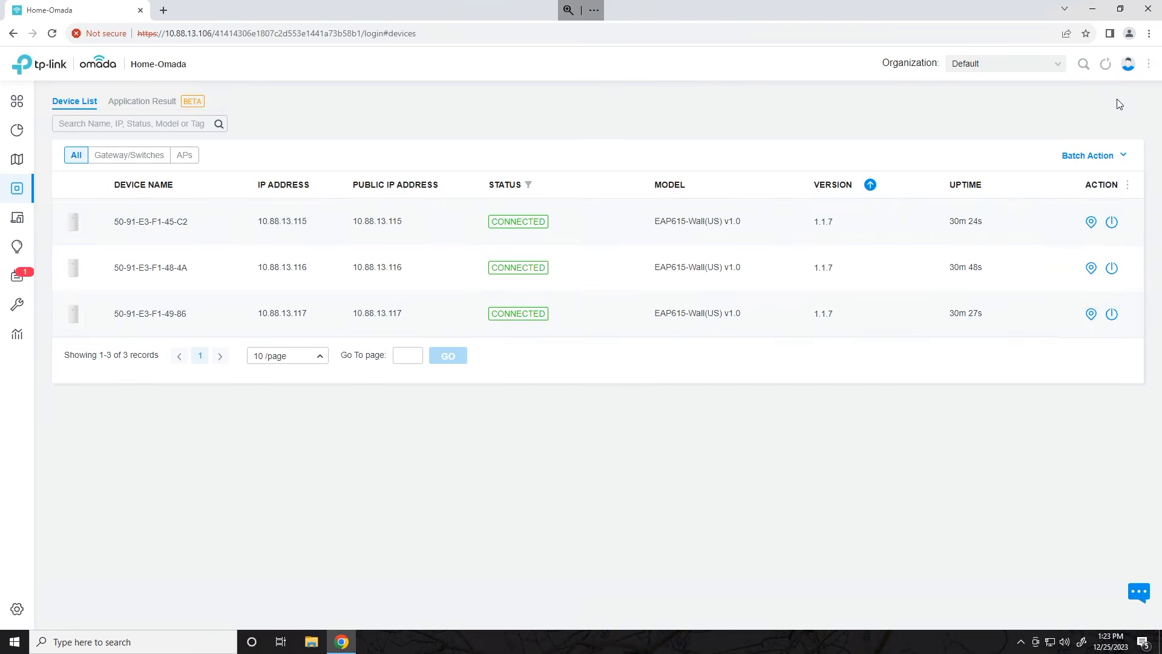
# - Rename the first access point to Kitchen-AP in its Config settings
pyautogui.click(161, 225)
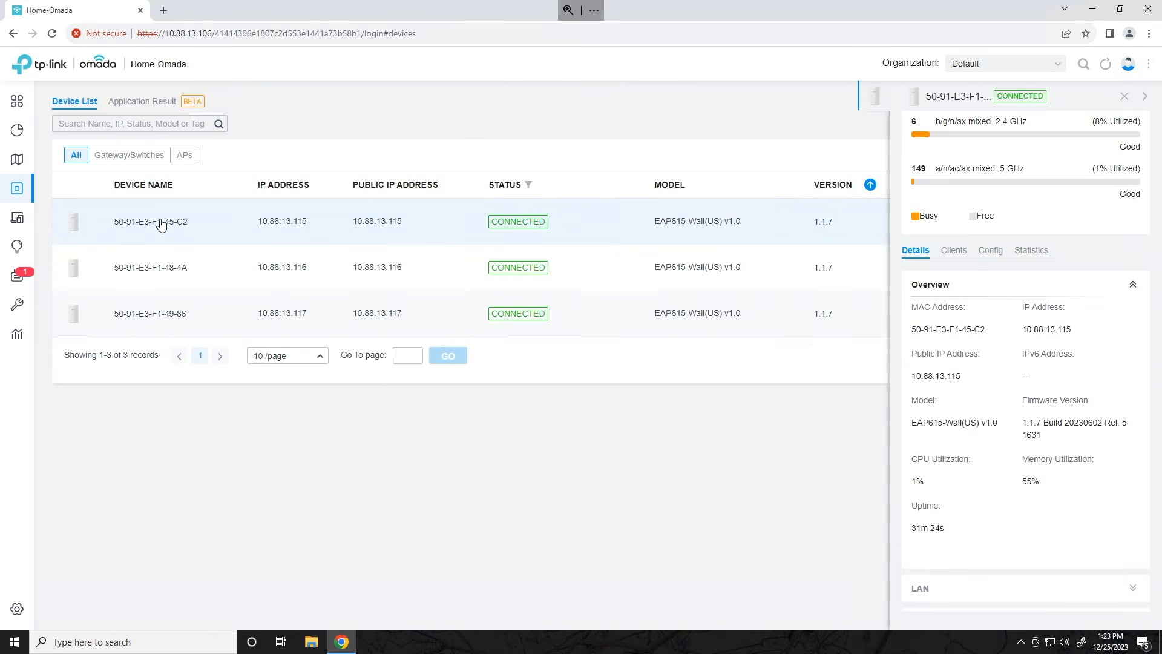
pyautogui.click(985, 259)
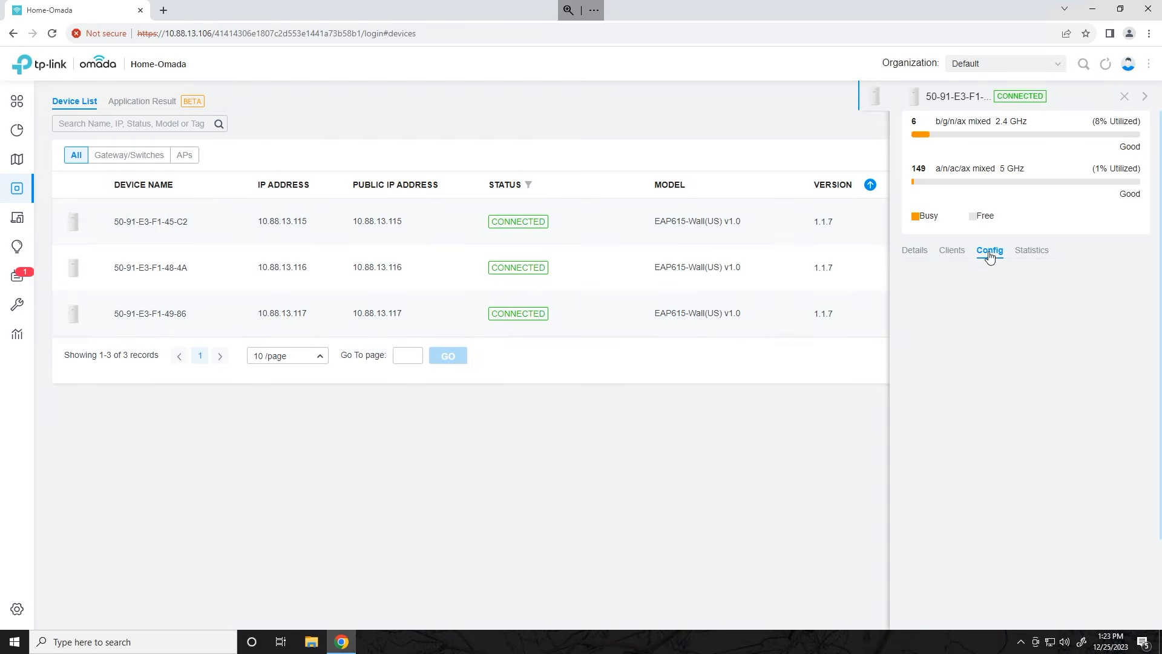
pyautogui.moveTo(1015, 326); pyautogui.dragTo(797, 325)
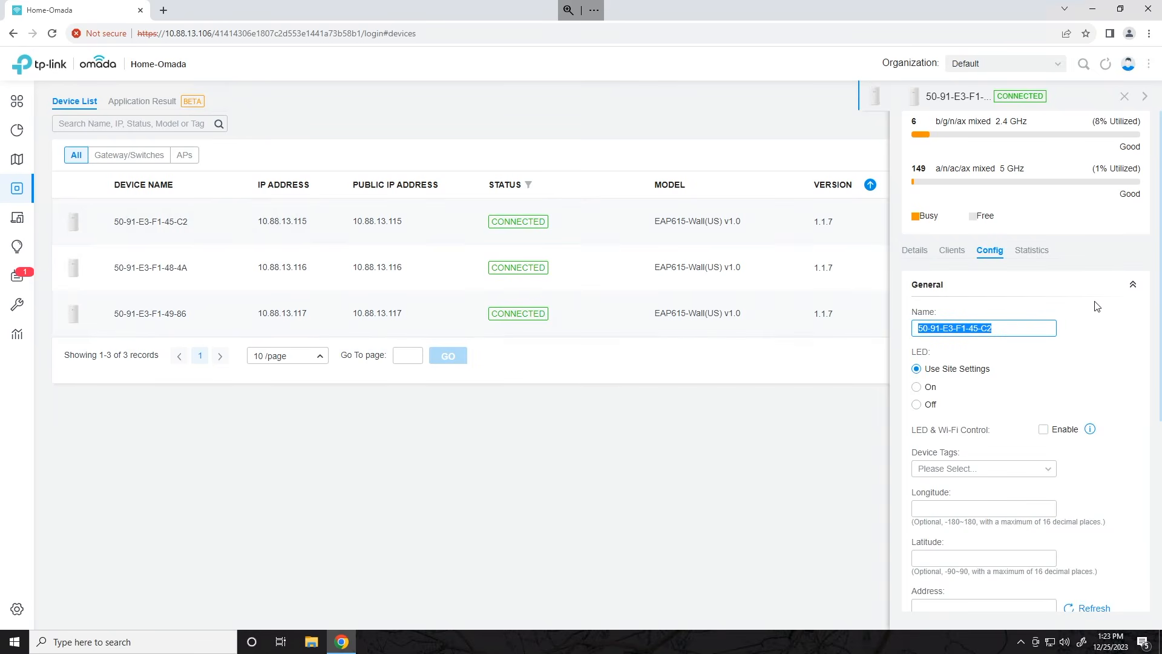
pyautogui.write('Kitchen-AP')
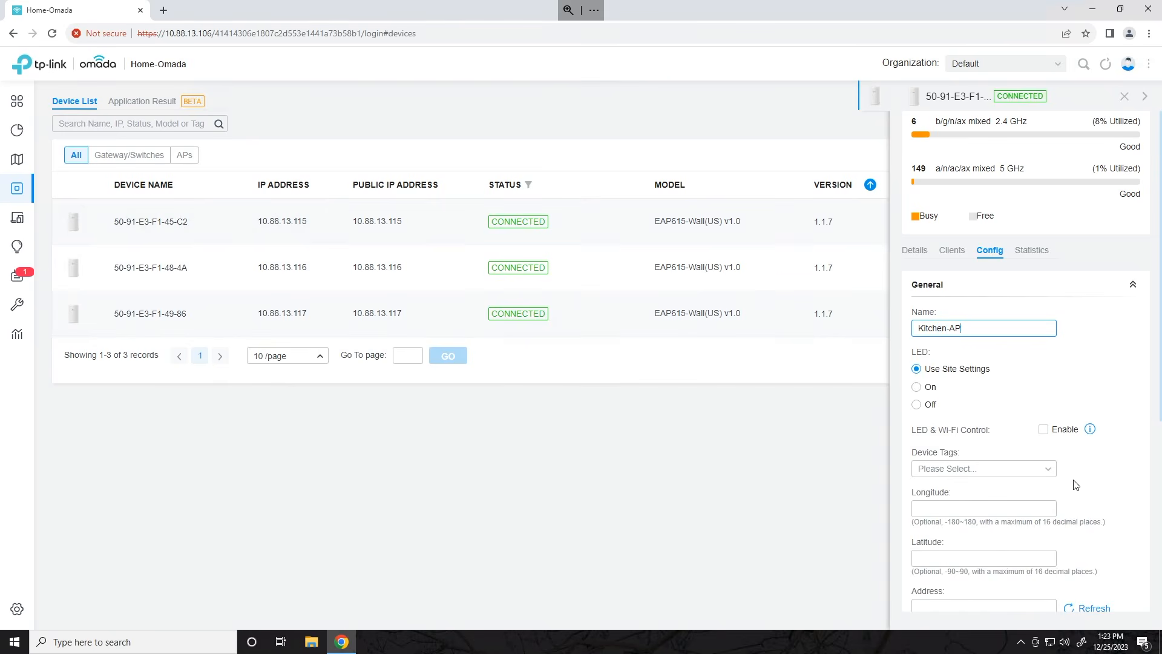
pyautogui.scroll(-5, 1074, 484)
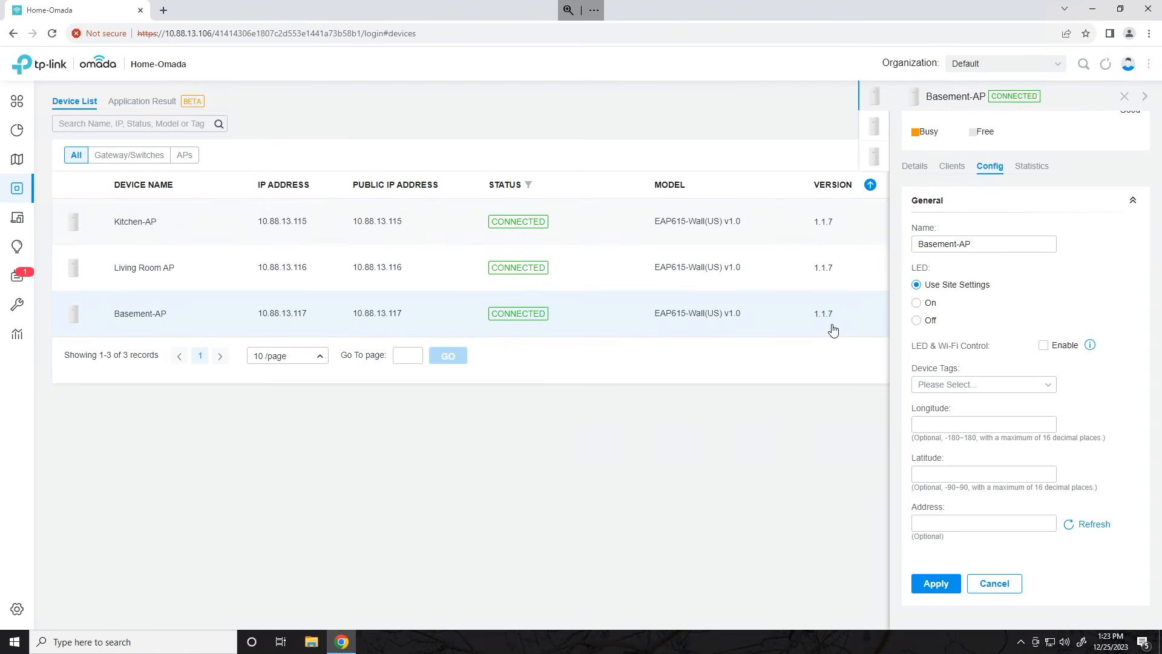
# - Close the Basement-AP, Living Room AP and Kitchen-AP panels to reveal the device list
pyautogui.click(1125, 97)
pyautogui.click(1124, 98)
pyautogui.click(1125, 98)
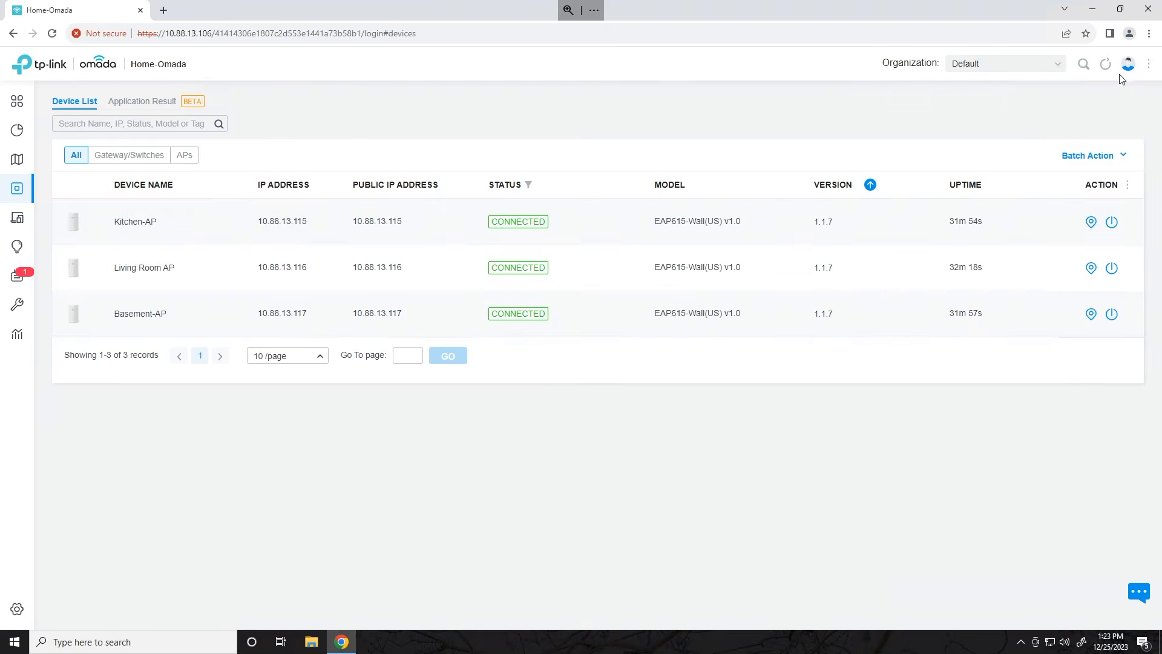